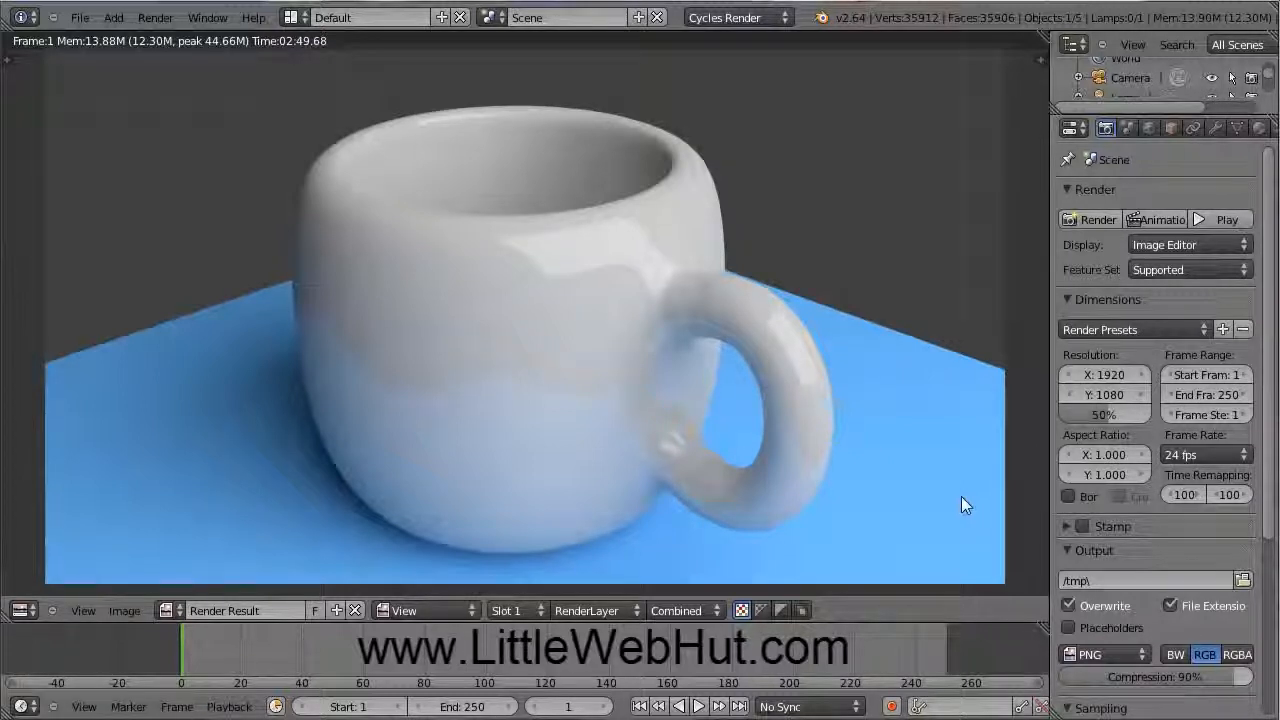
Step: Reload the start-up file from File > New, discarding the mug render
{"action": "left_click", "coordinate": [80, 18]}
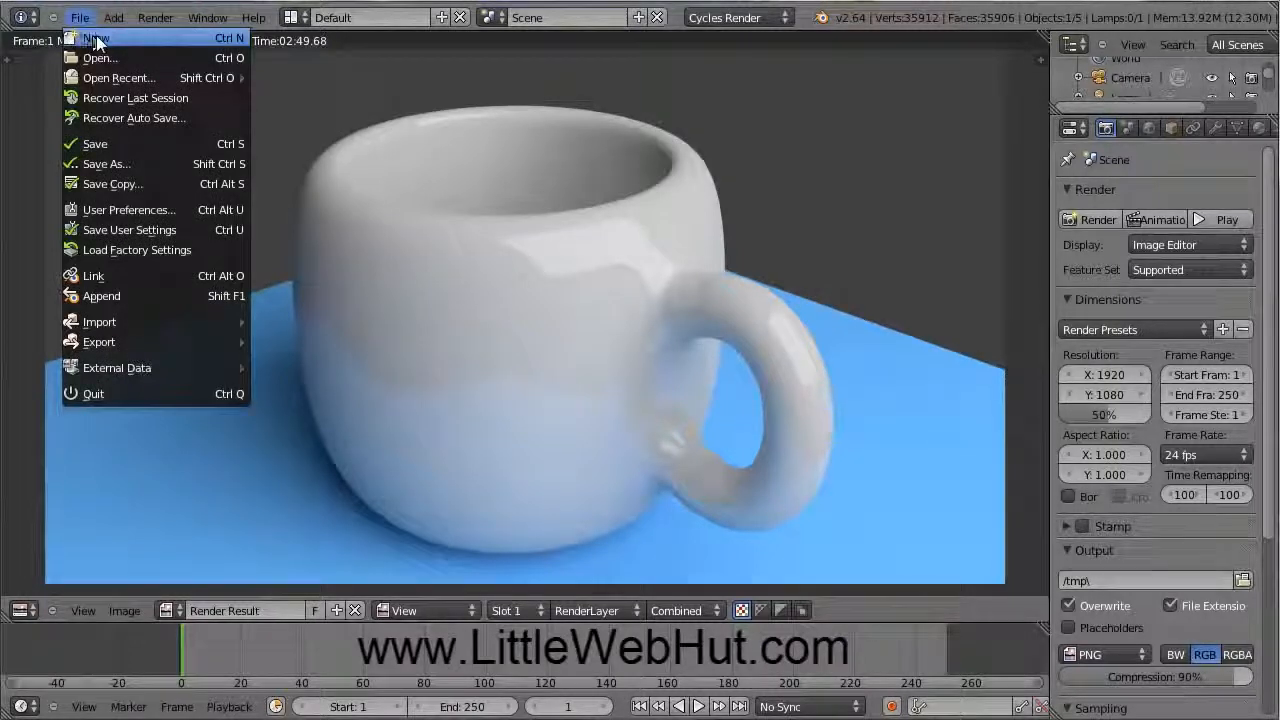
{"action": "left_click", "coordinate": [97, 37]}
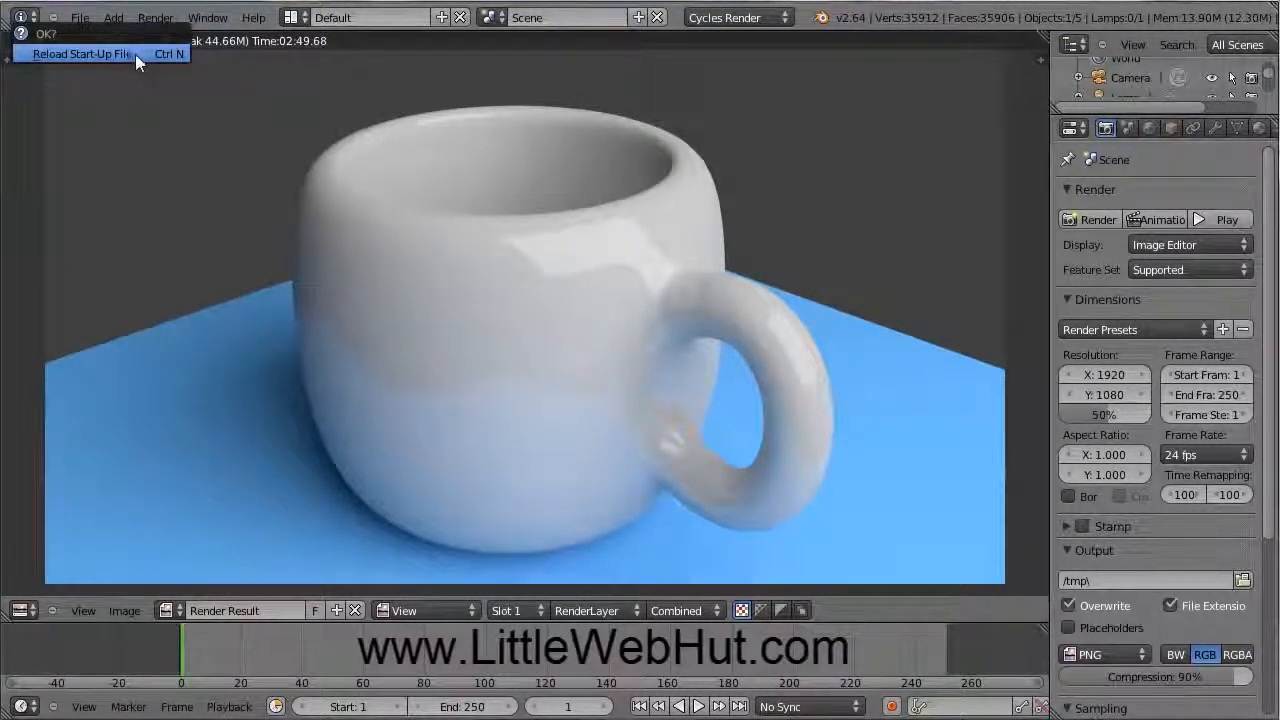
{"action": "left_click", "coordinate": [134, 54]}
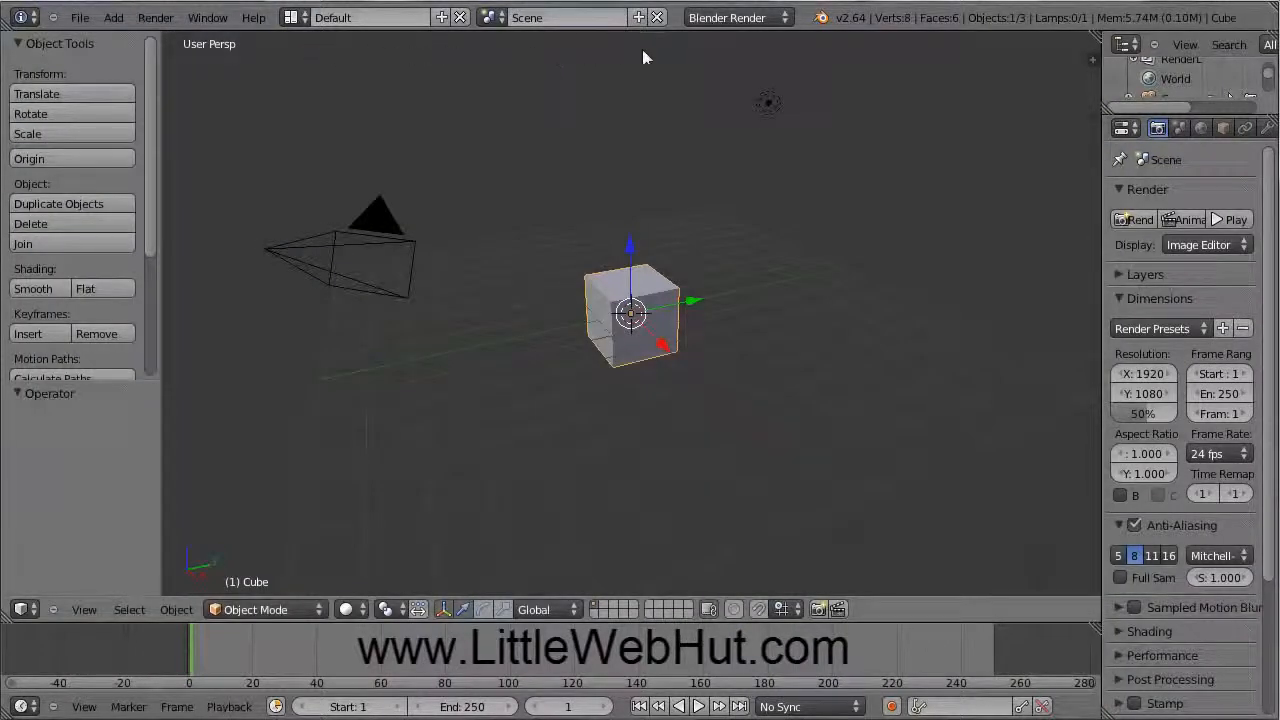
Step: Set the render engine in the top header to Cycles Render
{"action": "left_click", "coordinate": [789, 20]}
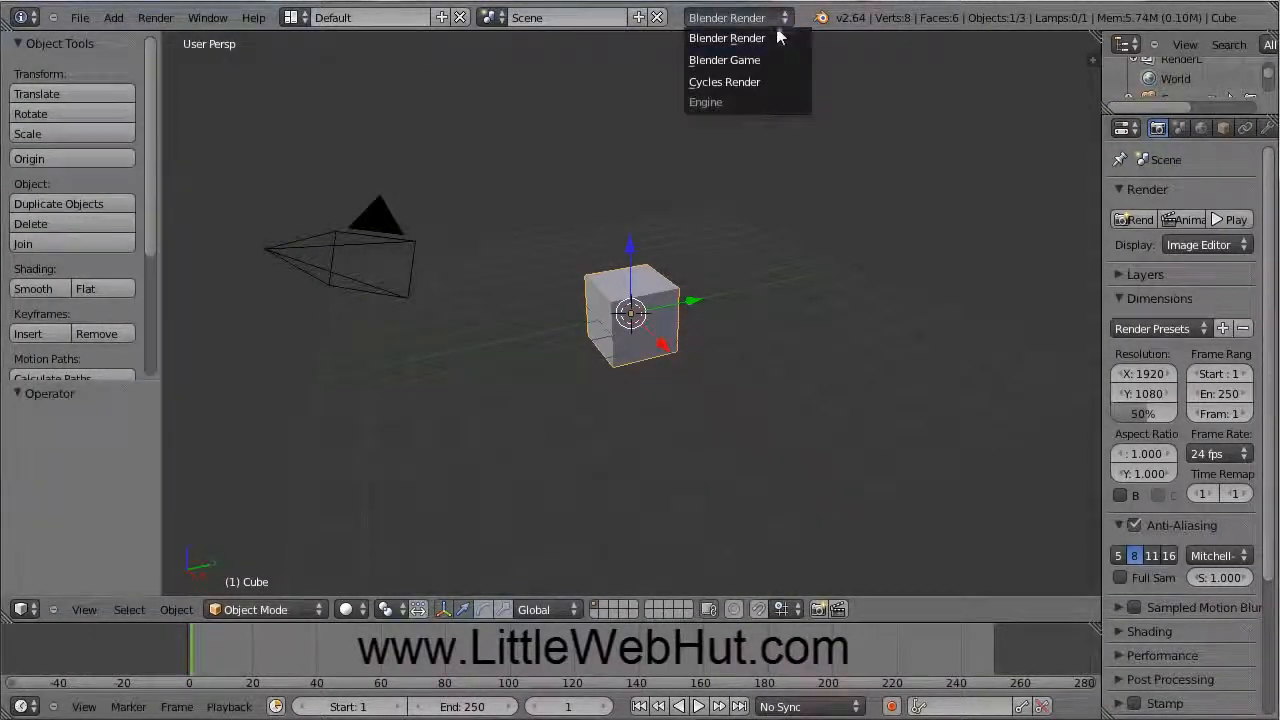
{"action": "left_click", "coordinate": [754, 84]}
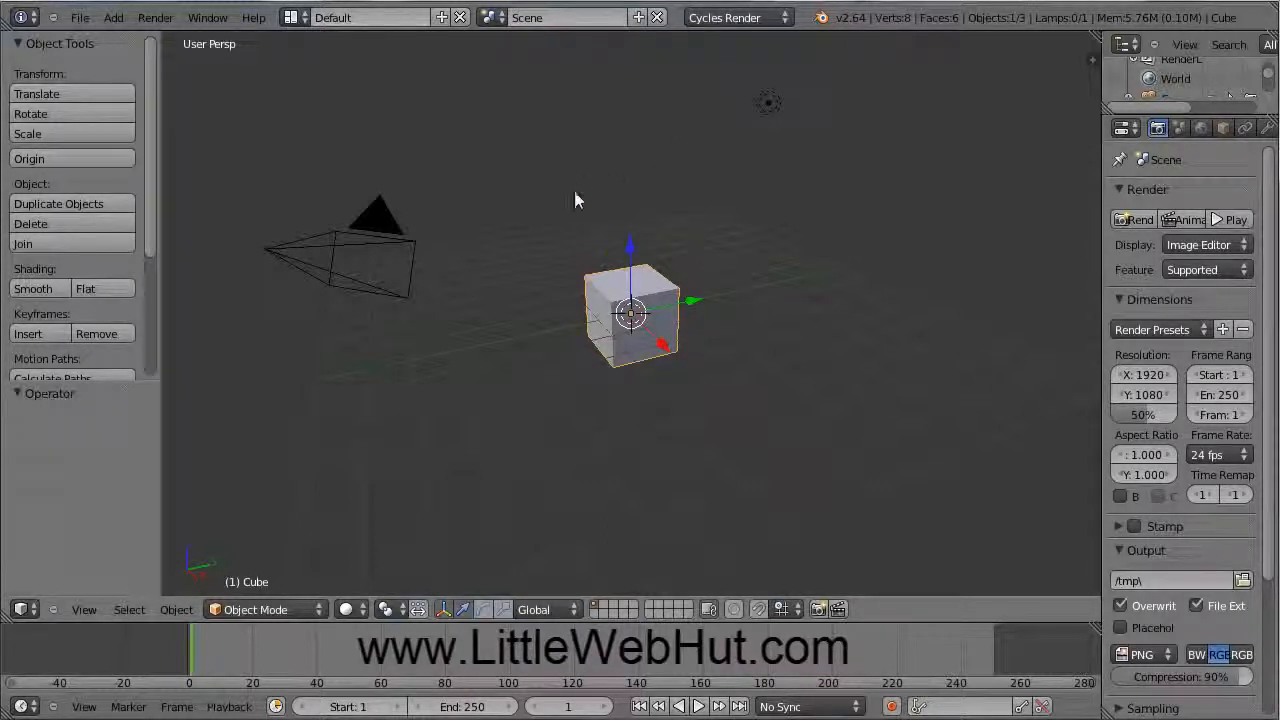
Step: Select the default cube and delete it, leaving 0 vertices and 0 faces
{"action": "right_click", "coordinate": [373, 251]}
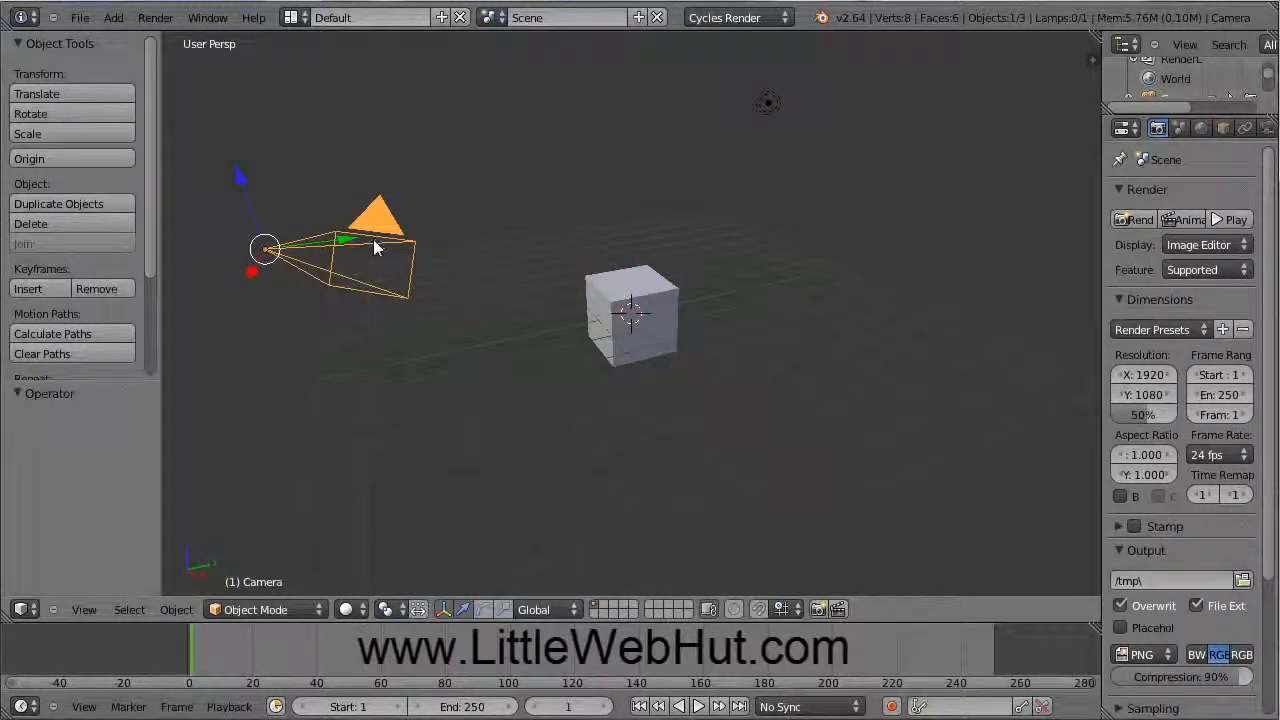
{"action": "right_click", "coordinate": [631, 293]}
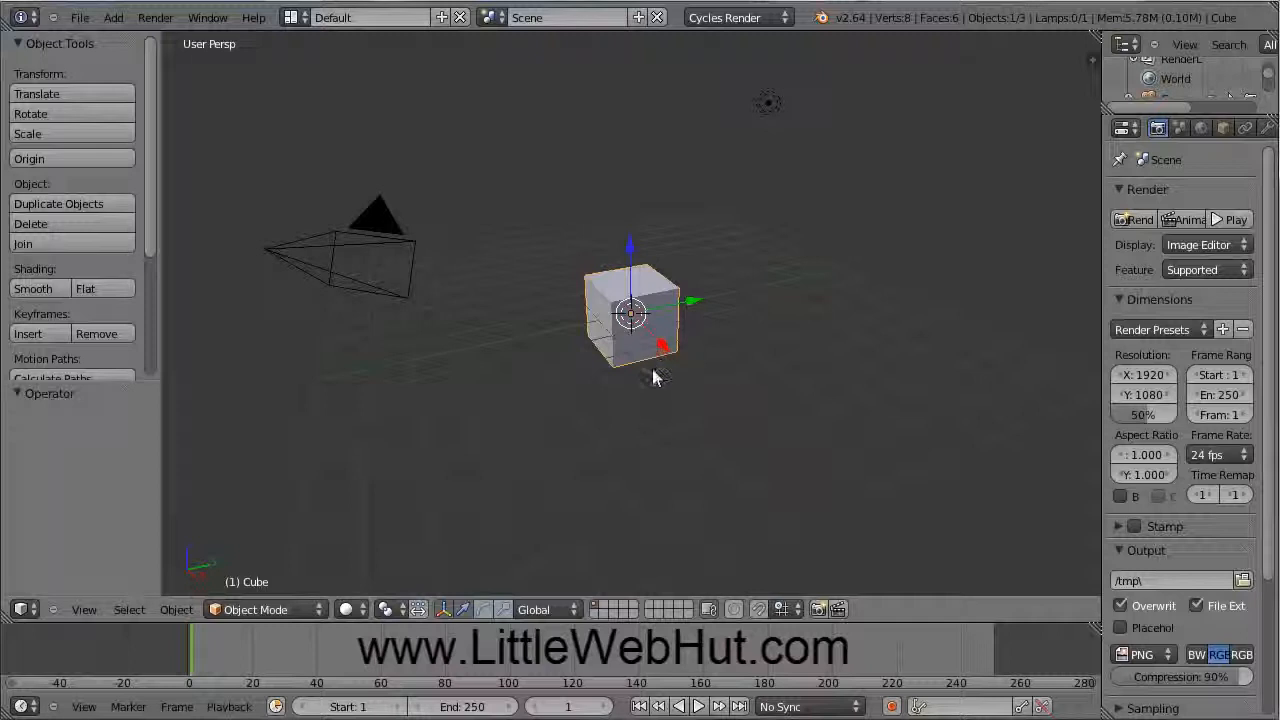
{"action": "mouse_move", "coordinate": [652, 370]}
{"action": "middle_mouse_down"}
{"action": "mouse_move", "coordinate": [614, 375]}
{"action": "mouse_move", "coordinate": [660, 340]}
{"action": "mouse_move", "coordinate": [674, 348]}
{"action": "mouse_move", "coordinate": [668, 378]}
{"action": "mouse_move", "coordinate": [649, 374]}
{"action": "middle_mouse_up"}
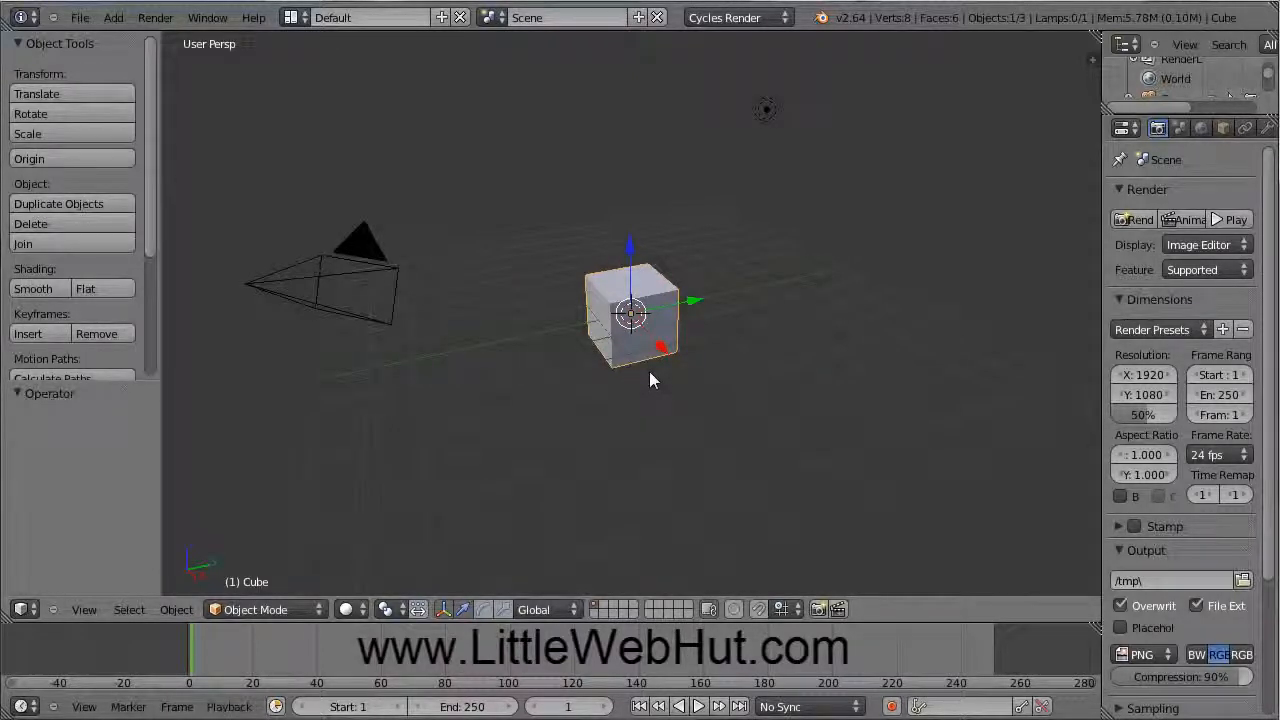
{"action": "mouse_move", "coordinate": [650, 378]}
{"action": "middle_mouse_down"}
{"action": "mouse_move", "coordinate": [765, 384]}
{"action": "mouse_move", "coordinate": [742, 336]}
{"action": "mouse_move", "coordinate": [605, 331]}
{"action": "mouse_move", "coordinate": [594, 366]}
{"action": "mouse_move", "coordinate": [657, 369]}
{"action": "middle_mouse_up"}
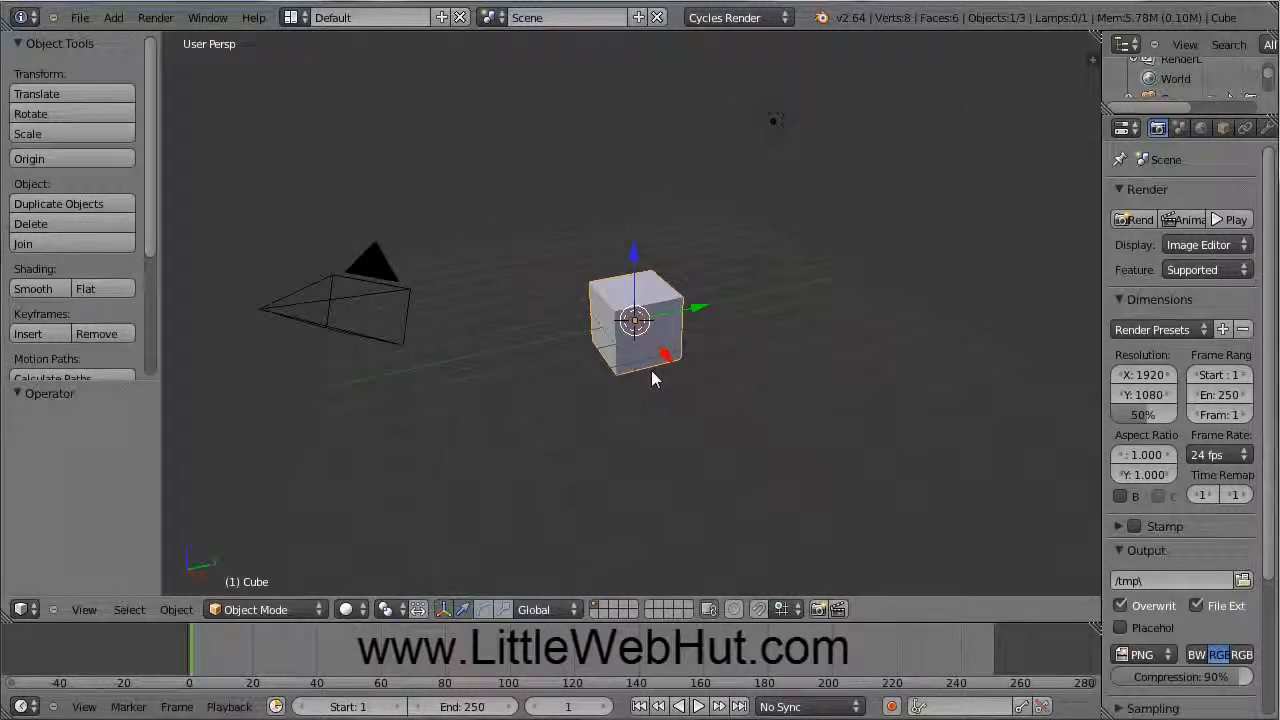
{"action": "scroll", "coordinate": [652, 374], "scroll_direction": "up", "scroll_amount": 4}
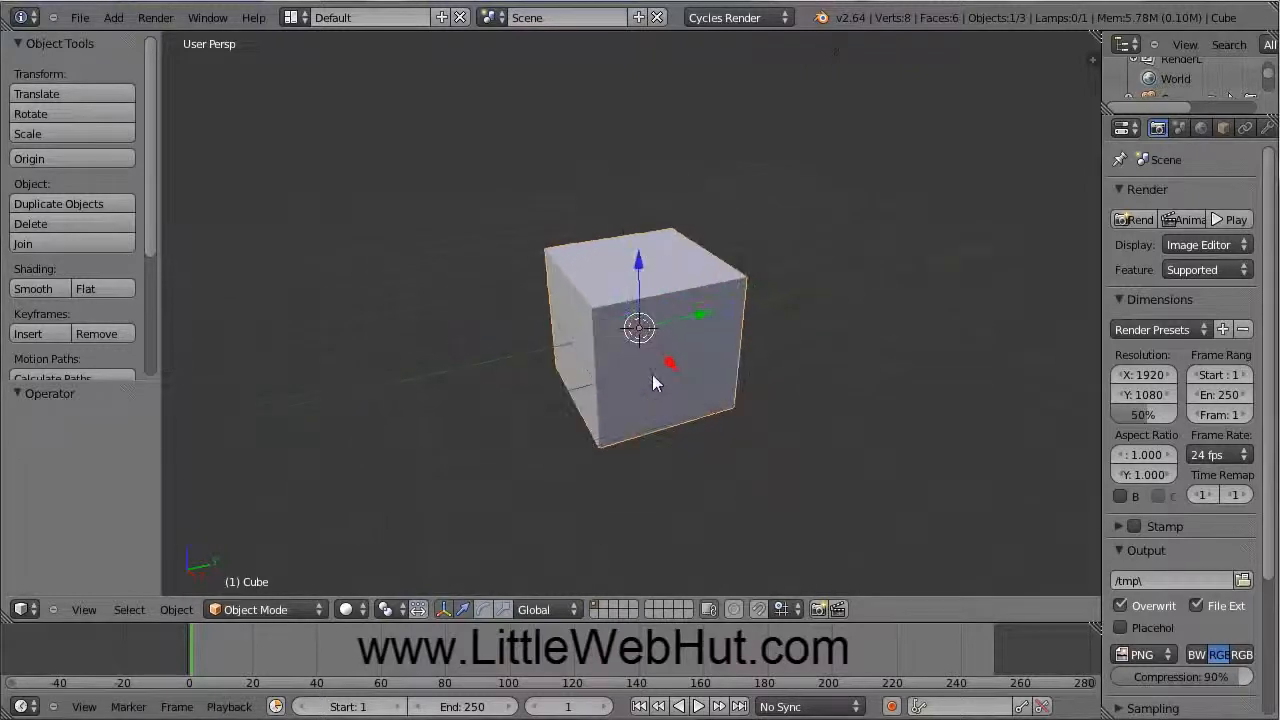
{"action": "scroll", "coordinate": [652, 376], "scroll_direction": "up", "scroll_amount": 2}
{"action": "scroll", "coordinate": [652, 376], "scroll_direction": "down", "scroll_amount": 4}
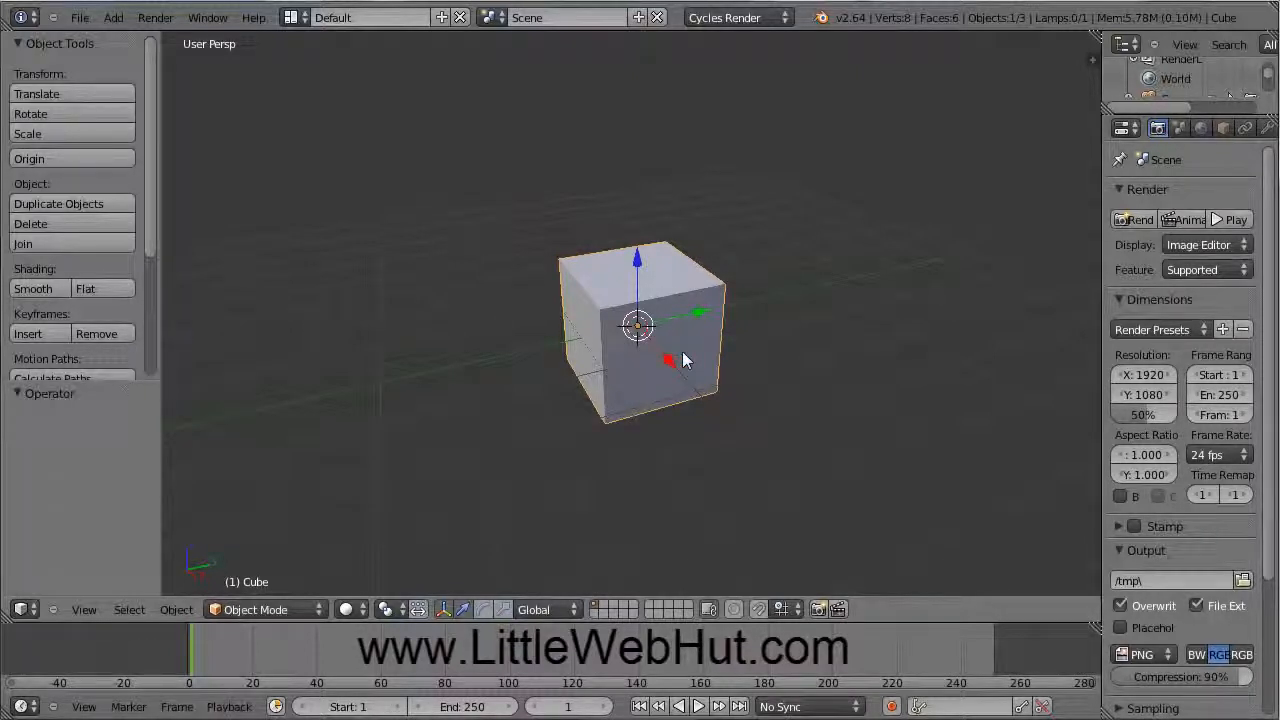
{"action": "key", "text": "x"}
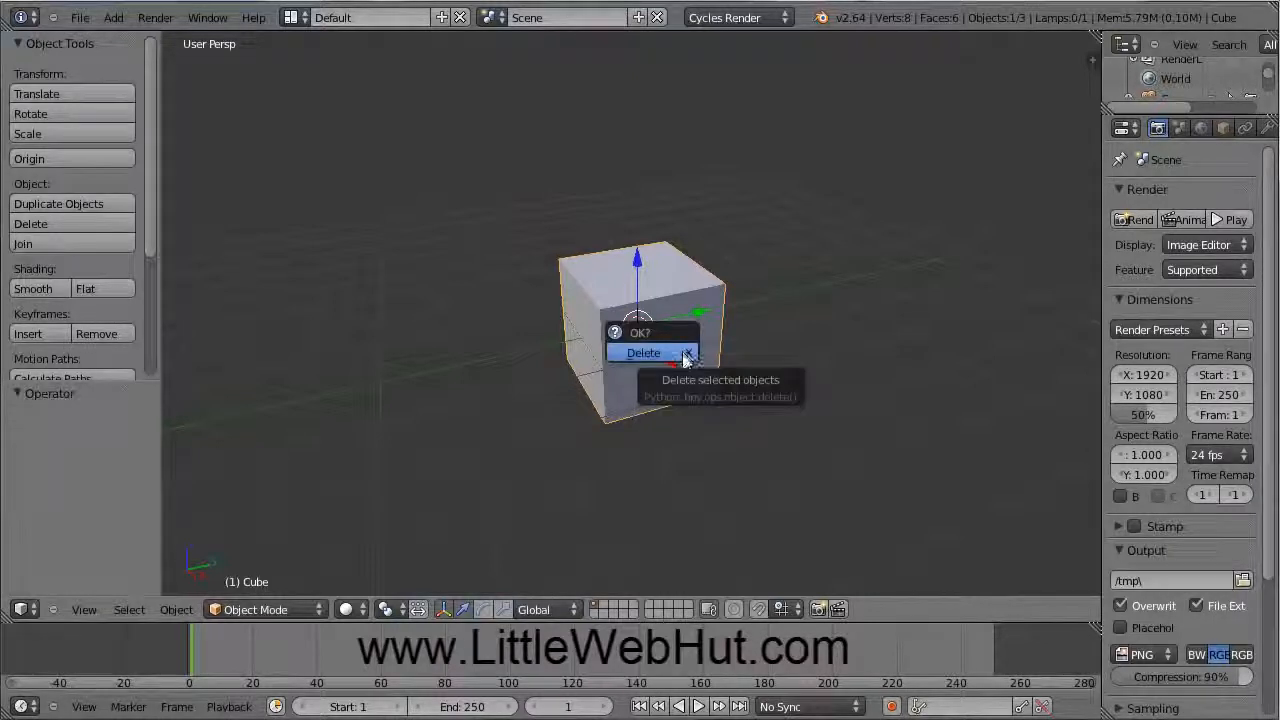
{"action": "left_click", "coordinate": [680, 355]}
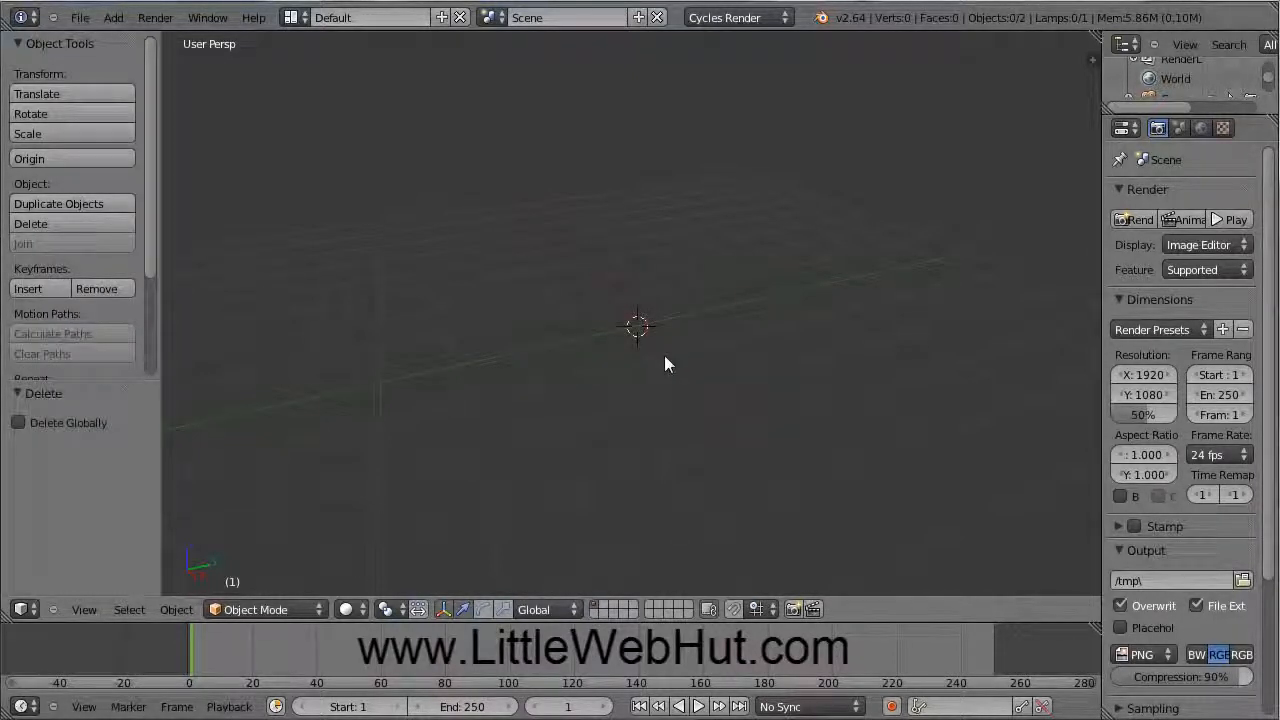
Step: Add a 32-vertex cylinder (radius 1, depth 2) with Triangle Fan cap fill
{"action": "left_click", "coordinate": [113, 17]}
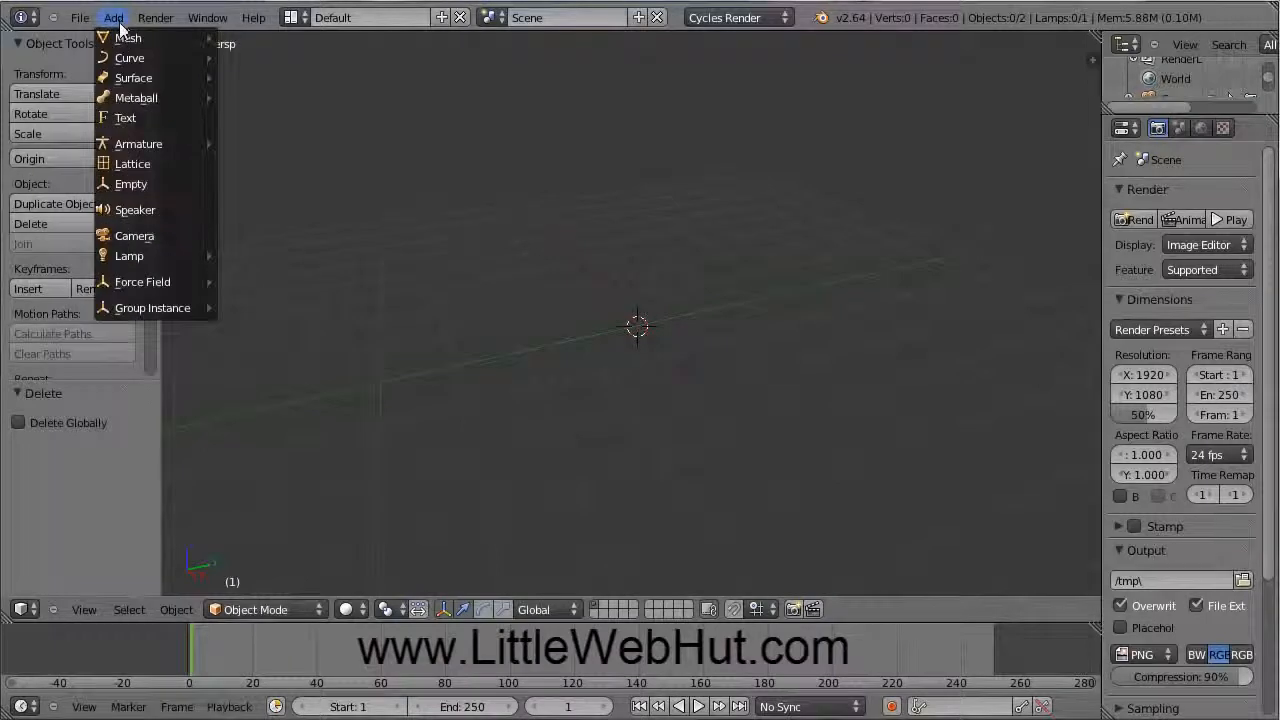
{"action": "mouse_move", "coordinate": [140, 37]}
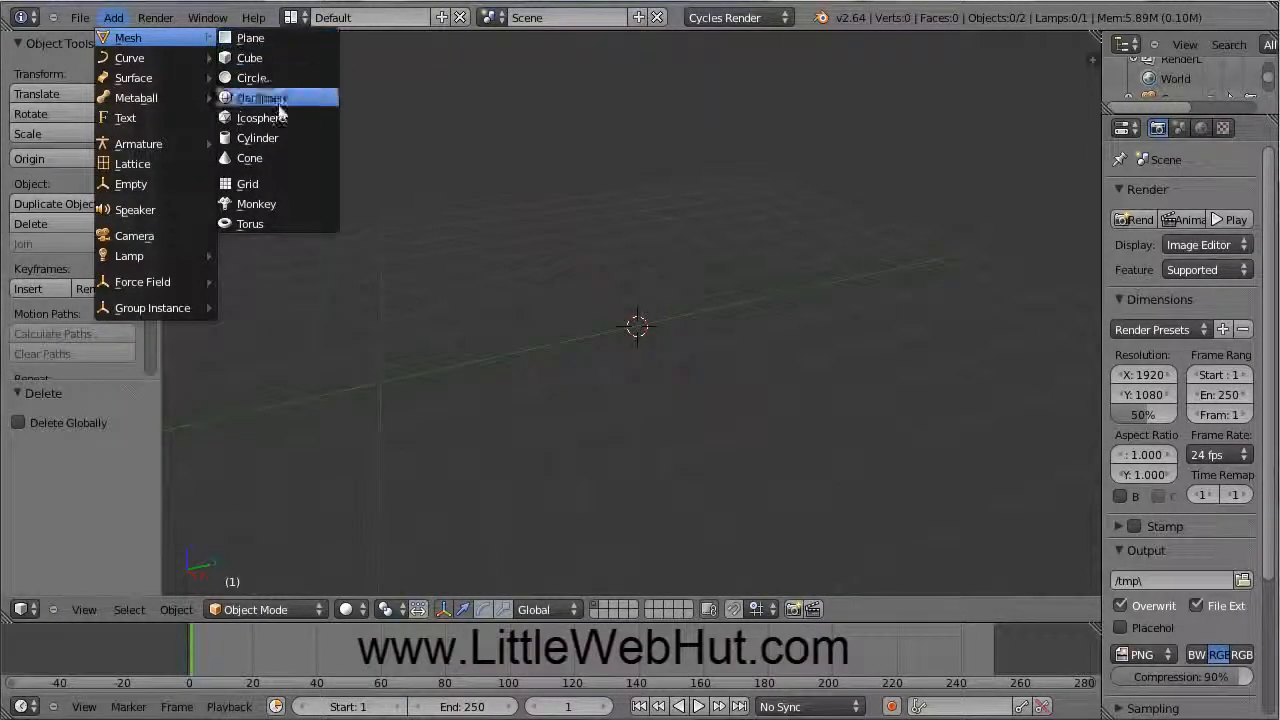
{"action": "left_click", "coordinate": [278, 139]}
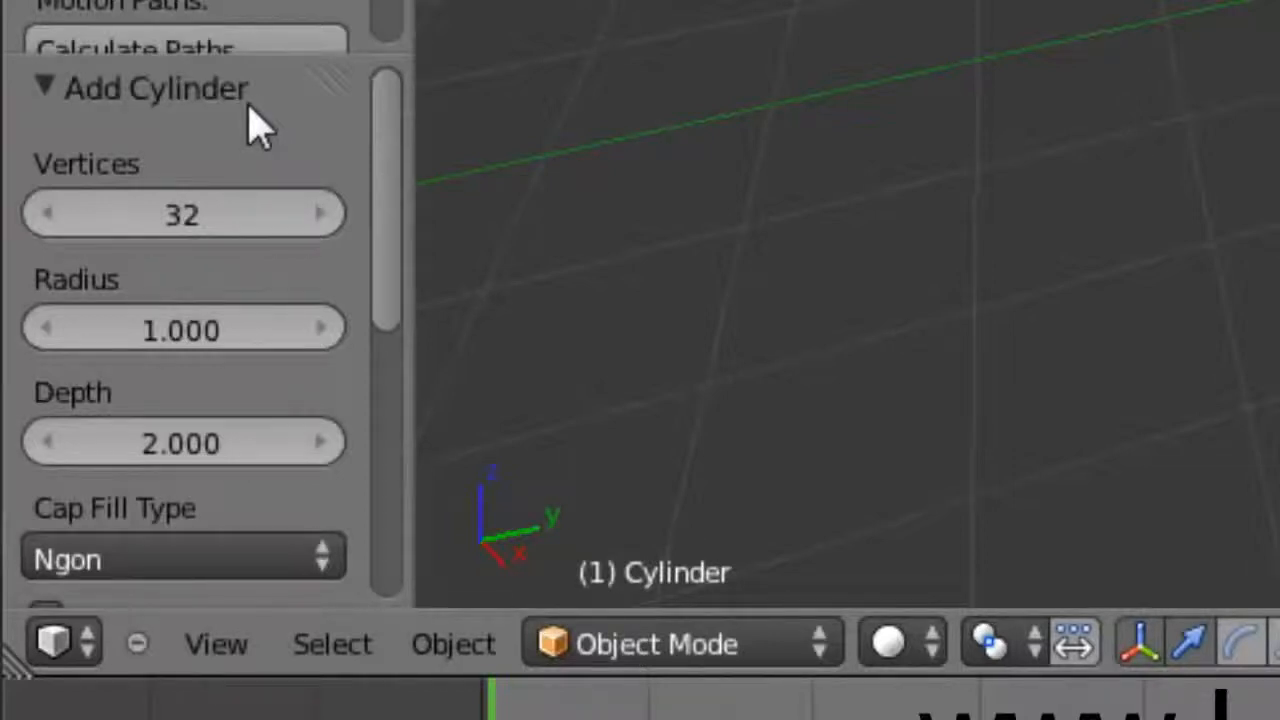
{"action": "left_click", "coordinate": [308, 576]}
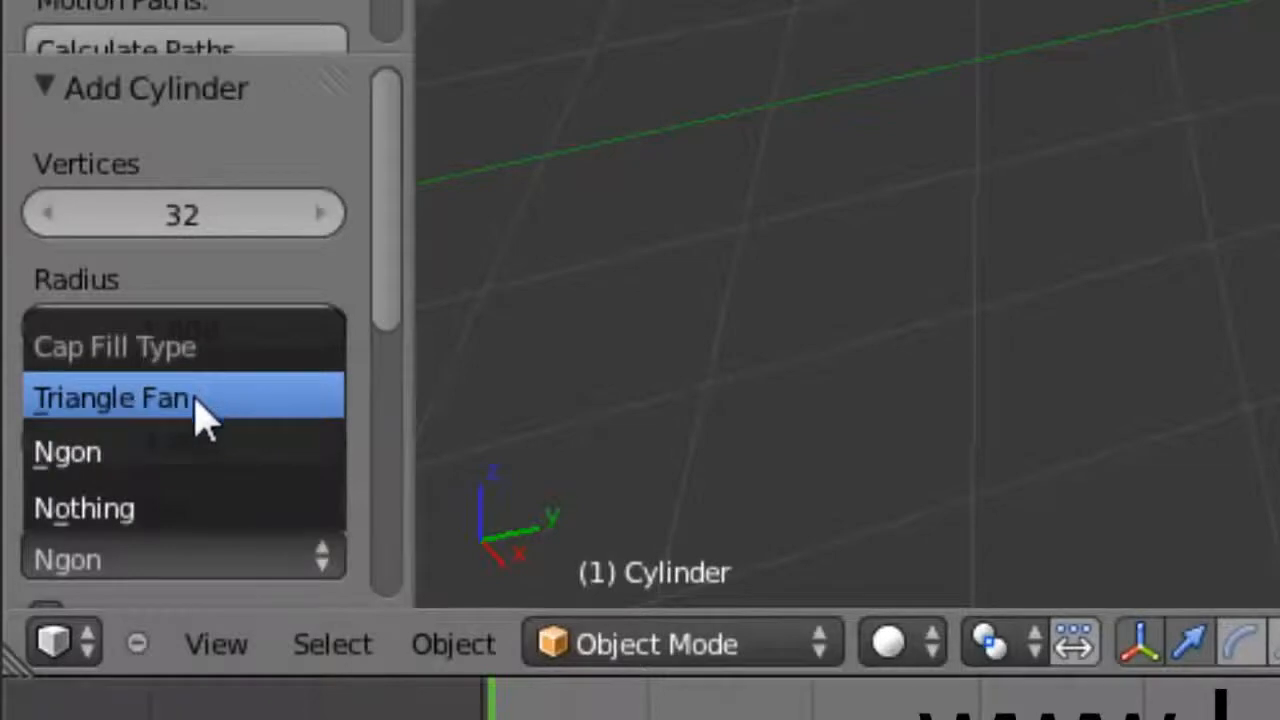
{"action": "left_click", "coordinate": [235, 420]}
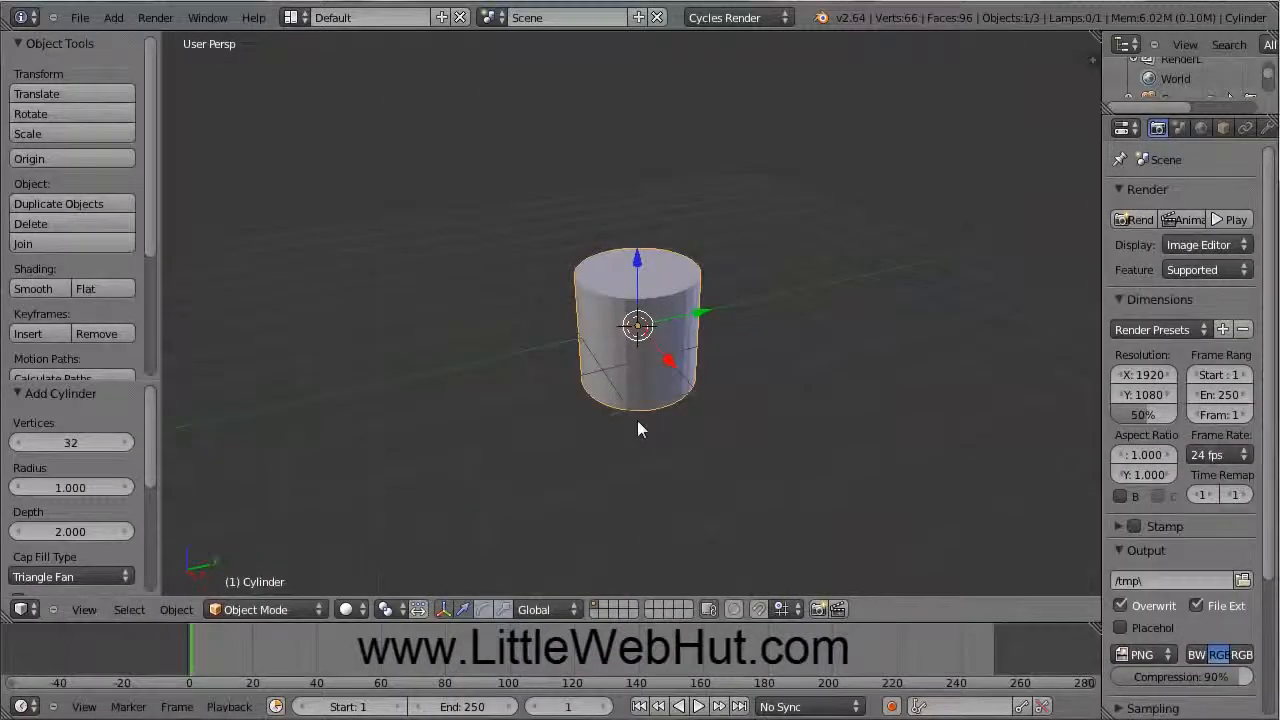
{"action": "scroll", "coordinate": [638, 422], "scroll_direction": "up", "scroll_amount": 5}
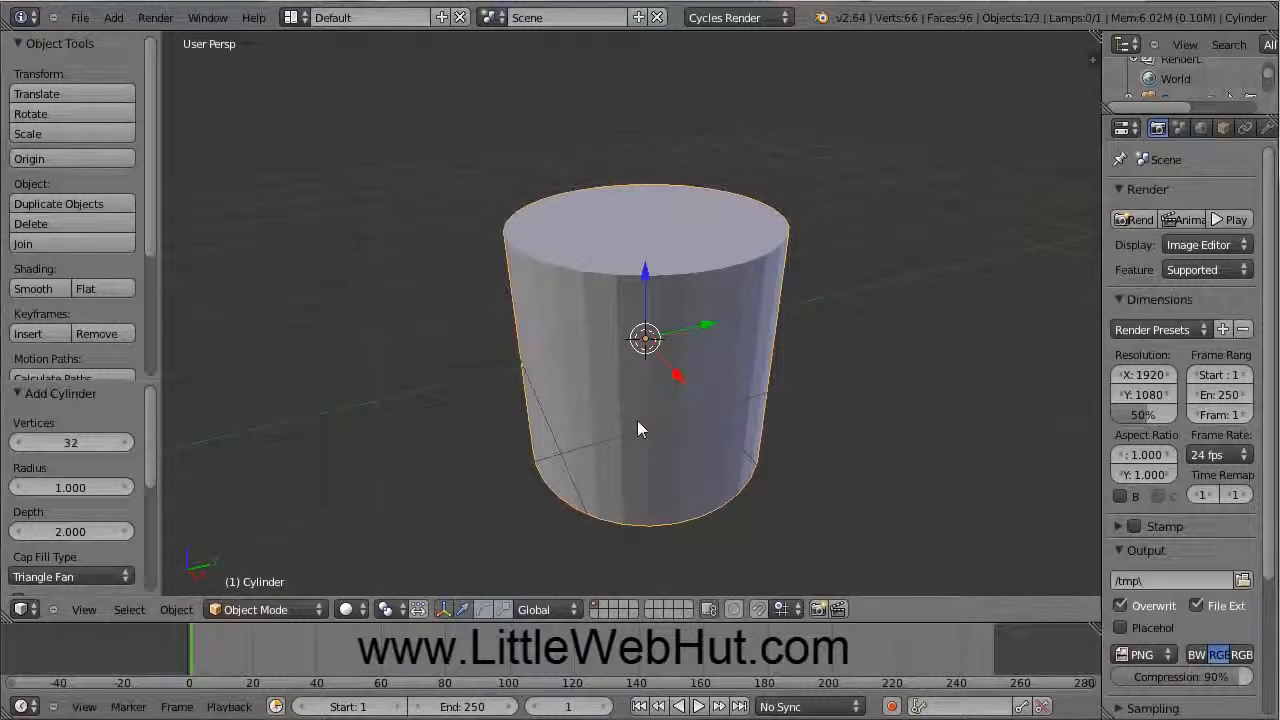
Step: Enter Edit Mode on the cylinder with Wireframe viewport shading
{"action": "left_click", "coordinate": [318, 610]}
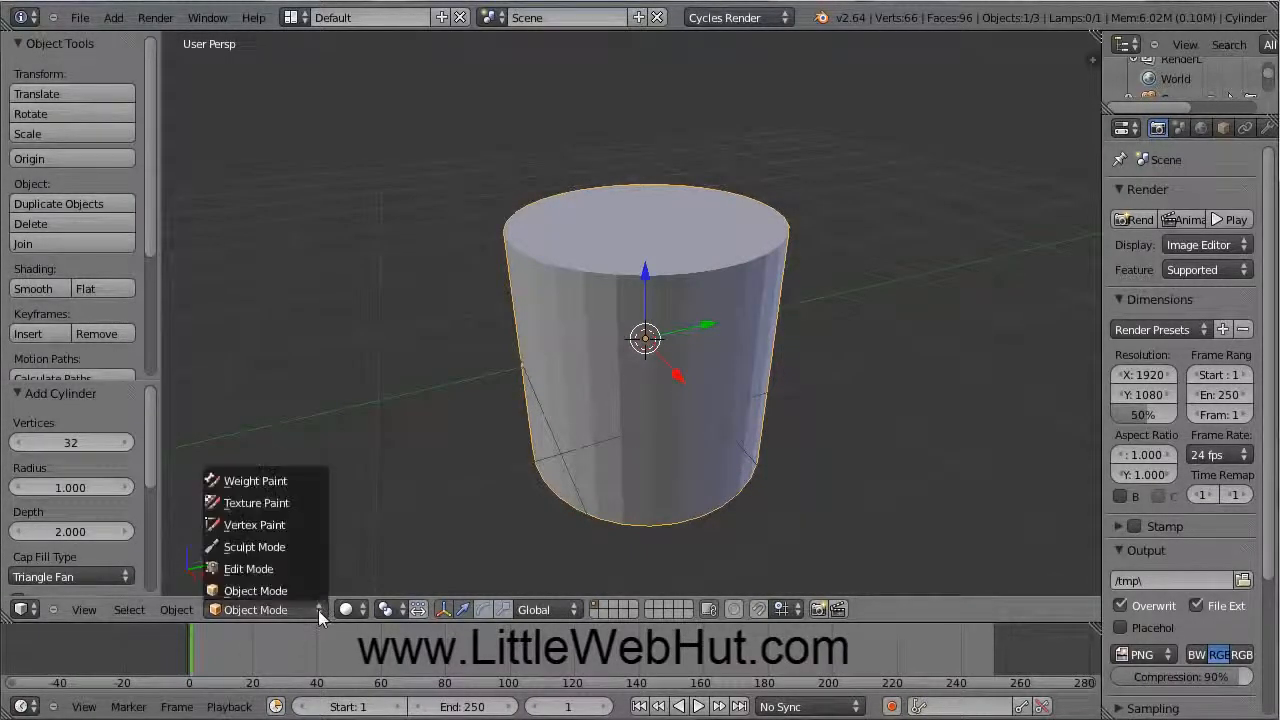
{"action": "left_click", "coordinate": [259, 572]}
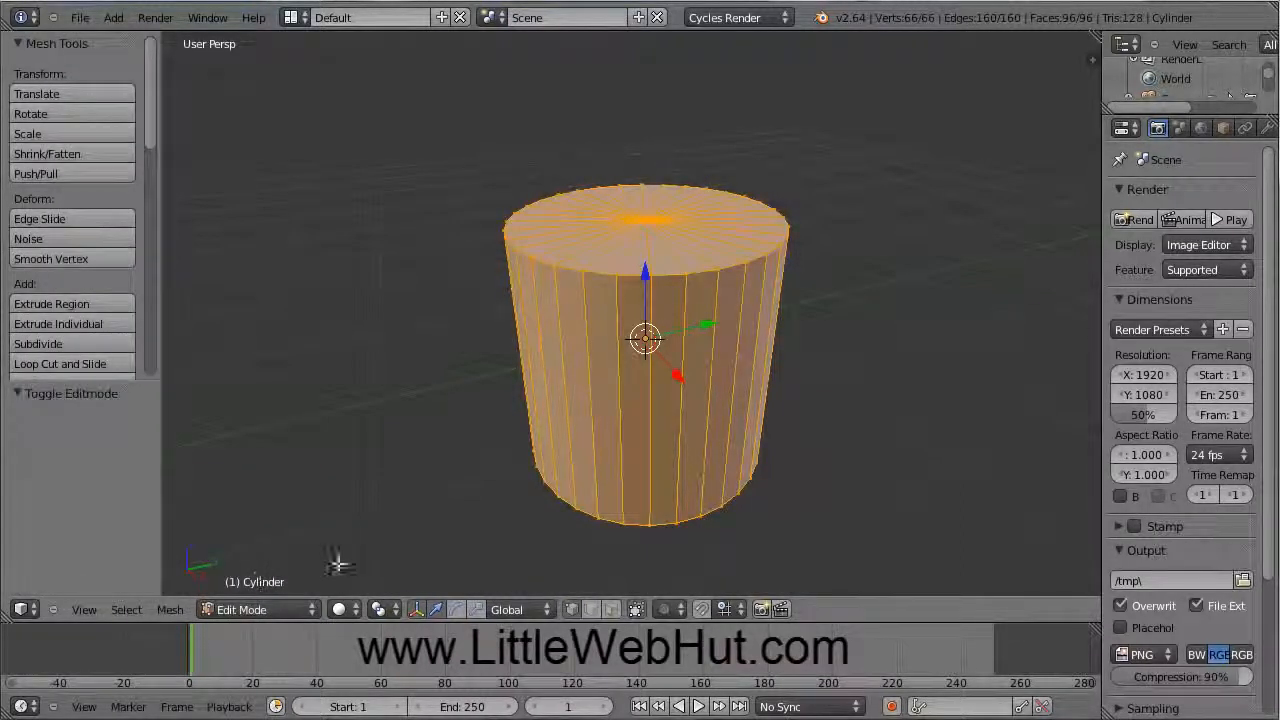
{"action": "left_click", "coordinate": [347, 610]}
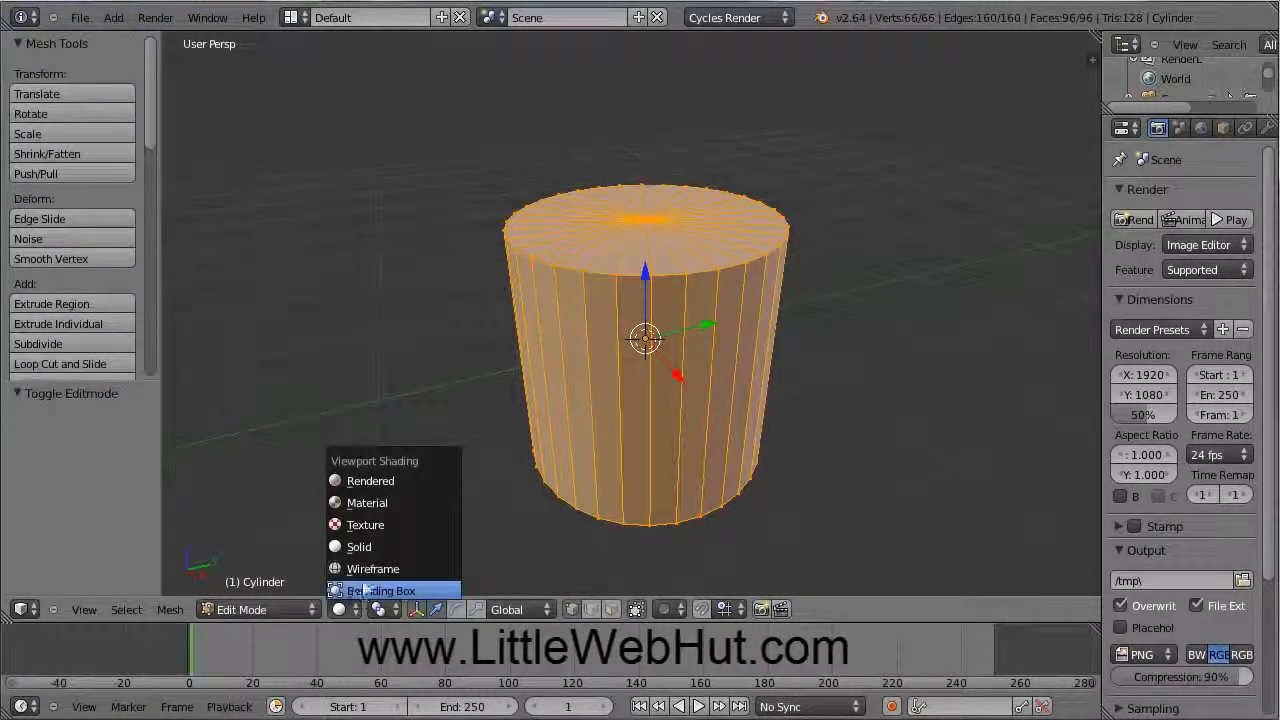
{"action": "left_click", "coordinate": [363, 570]}
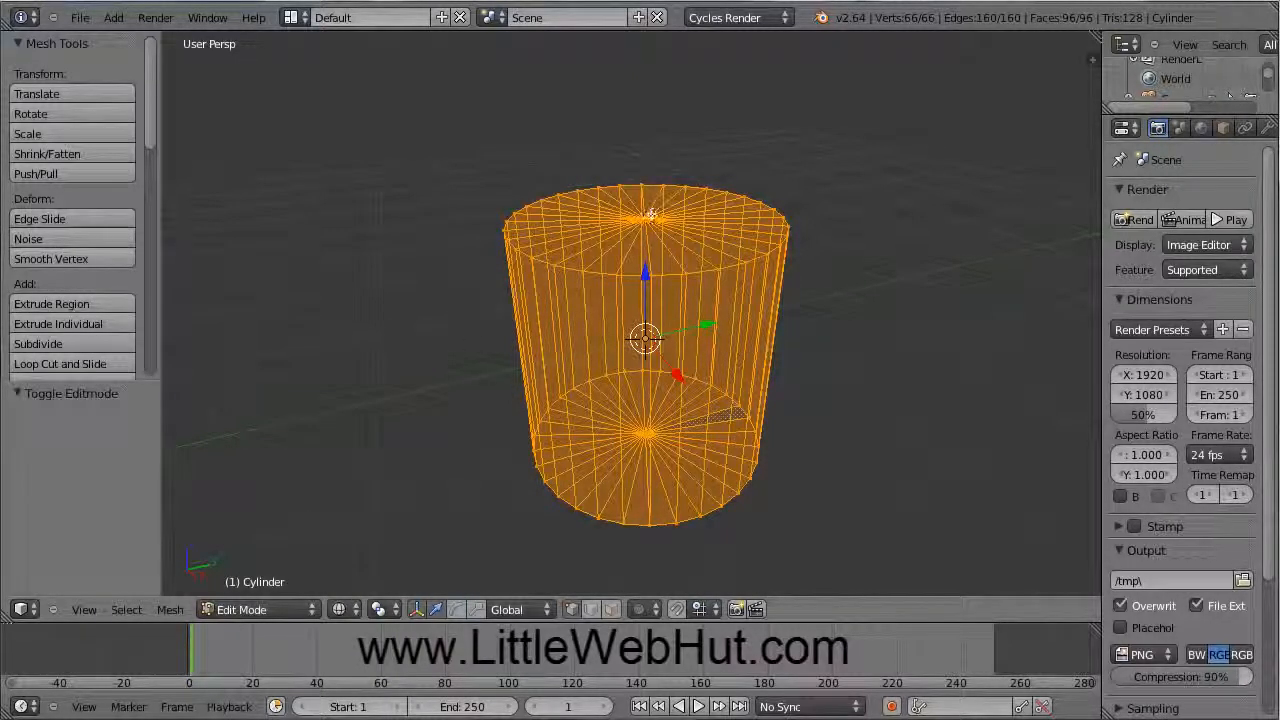
Step: Delete the top cap's centre vertex to remove the cap, leaving 65 vertices
{"action": "right_click", "coordinate": [651, 214]}
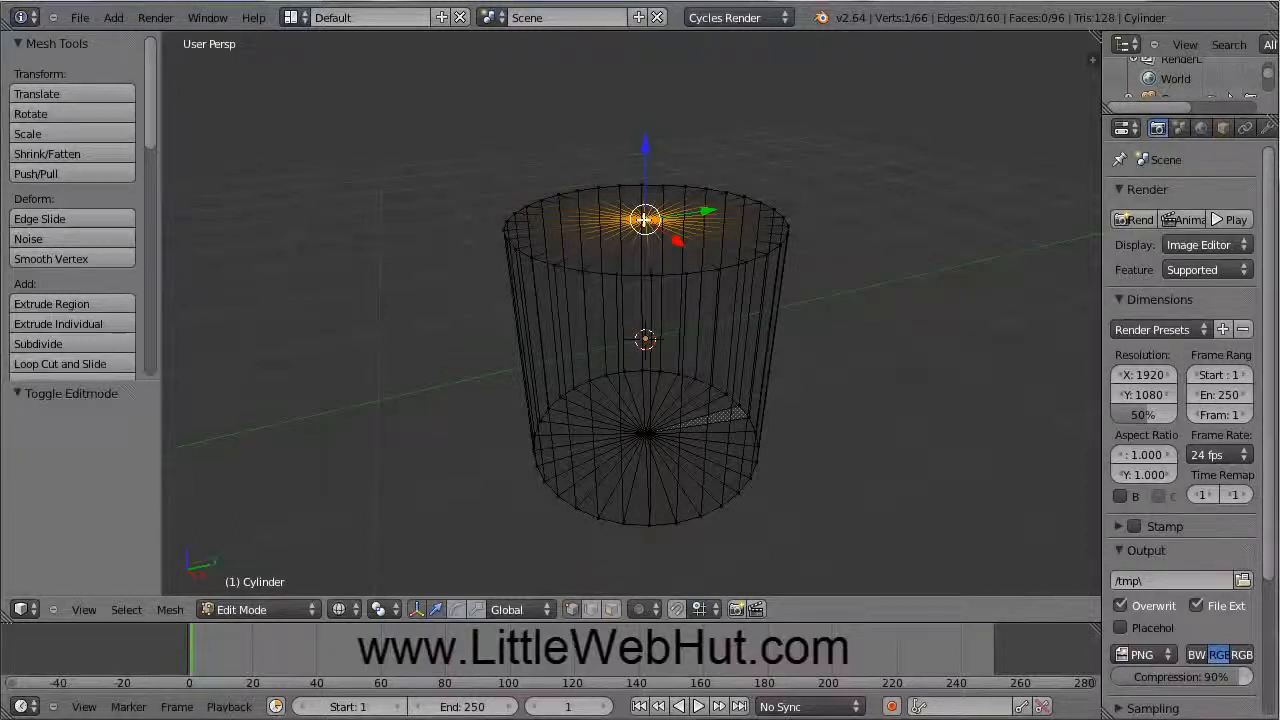
{"action": "key", "text": "x"}
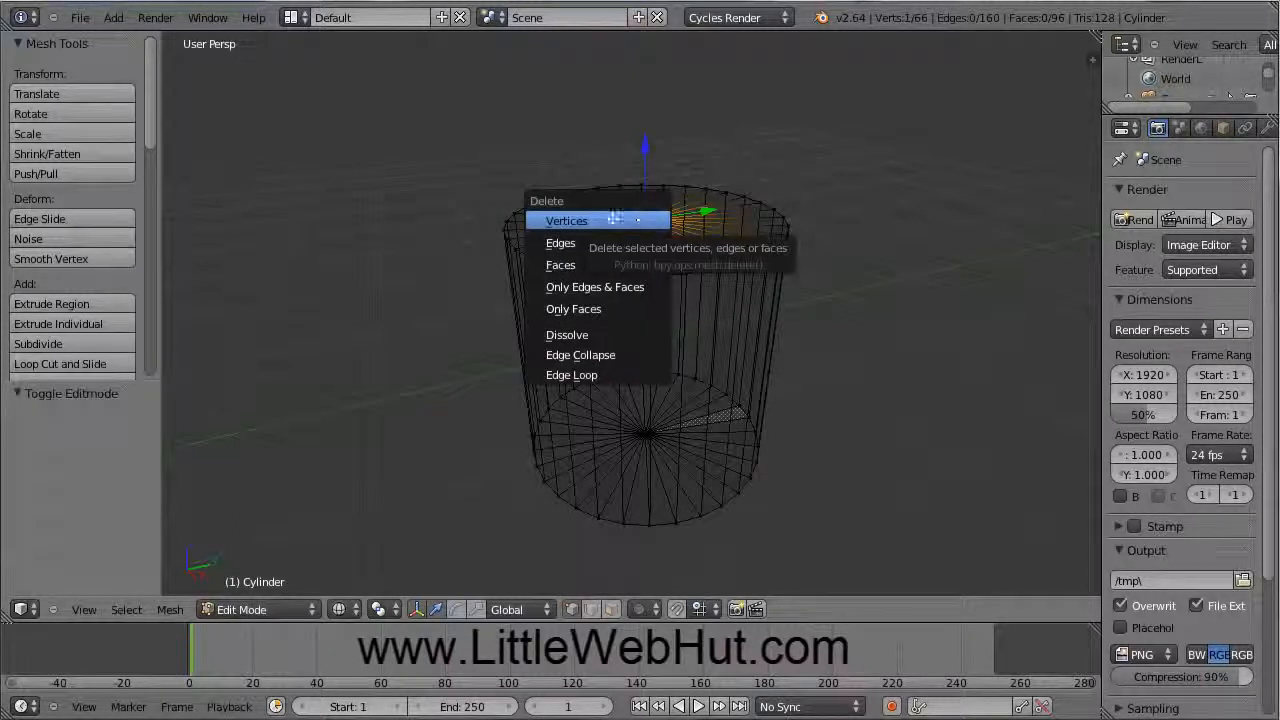
{"action": "left_click", "coordinate": [605, 221]}
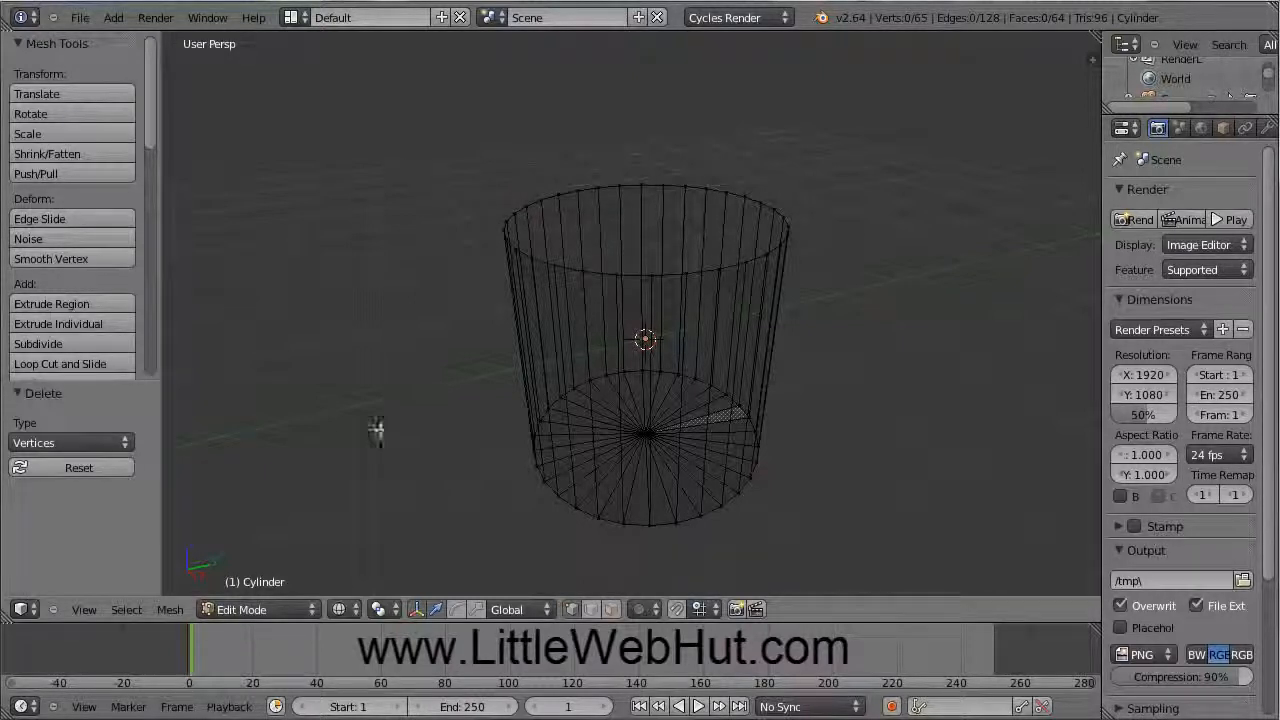
Step: In front orthographic view, loop-cut the cylinder with 4 centered cuts, reaching 193 vertices
{"action": "left_click", "coordinate": [80, 610]}
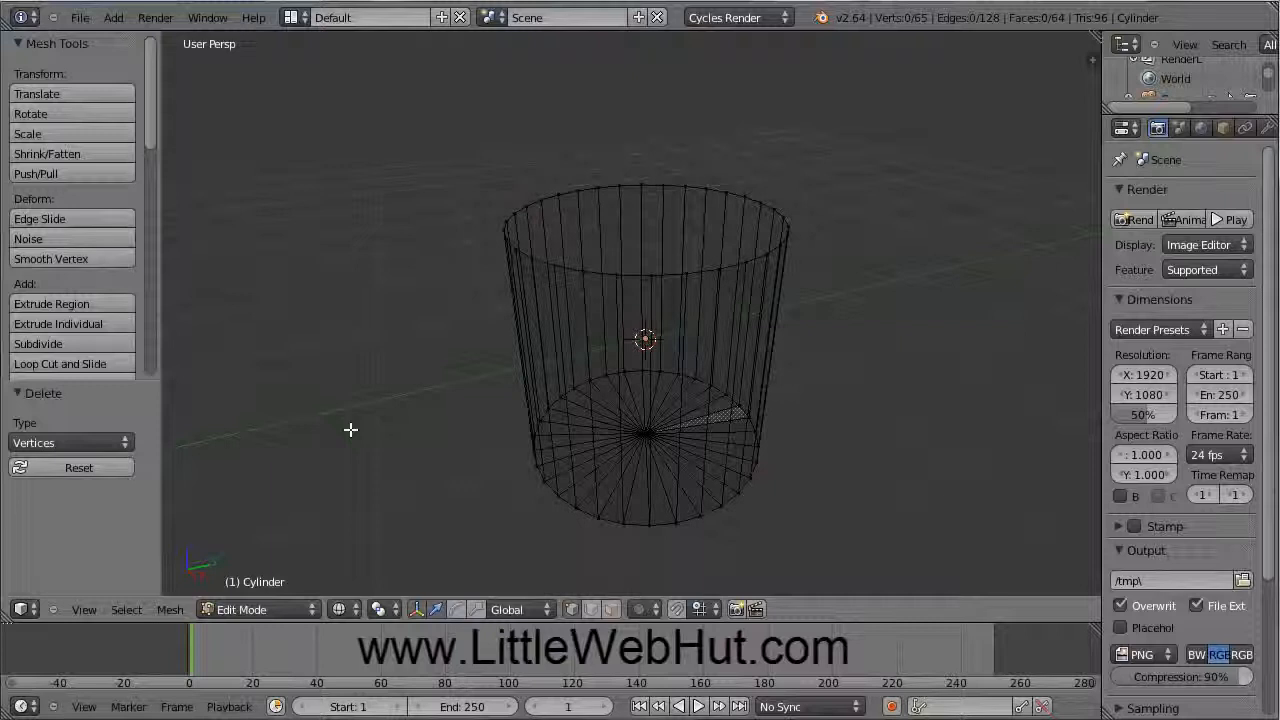
{"action": "key", "text": "KP_1"}
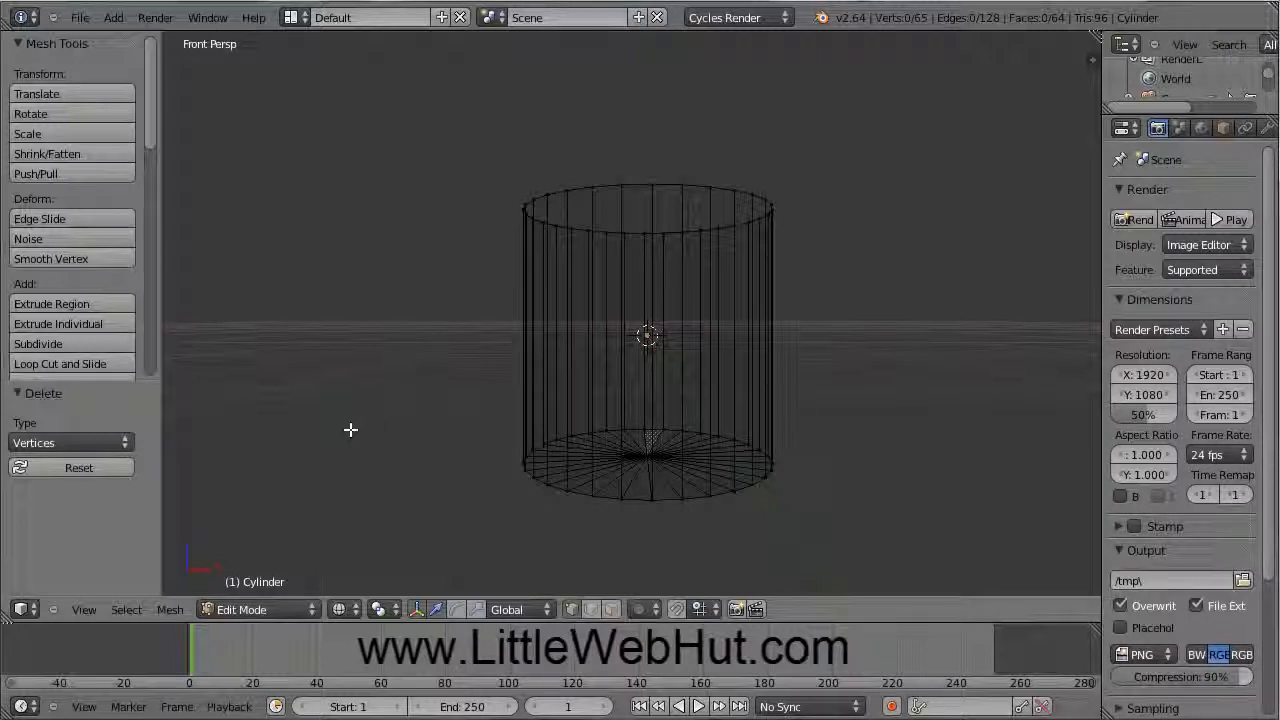
{"action": "key", "text": "KP_5"}
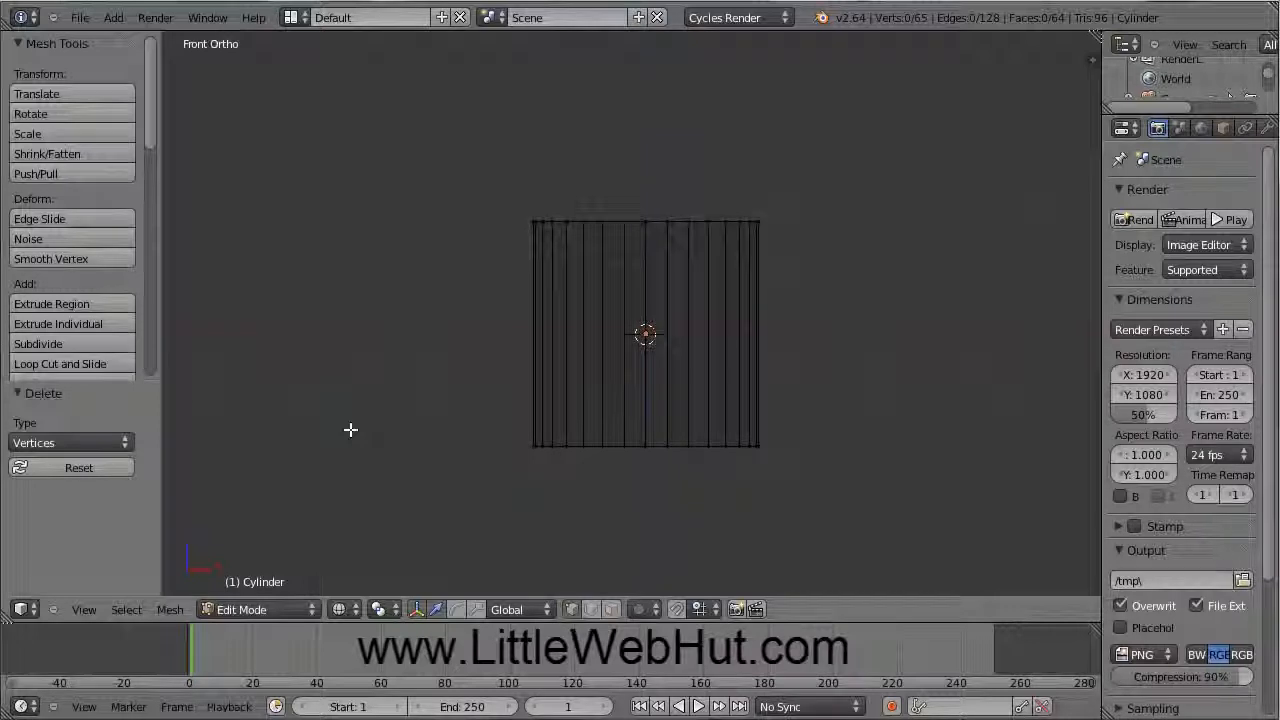
{"action": "scroll", "coordinate": [443, 343], "scroll_direction": "up", "scroll_amount": 2}
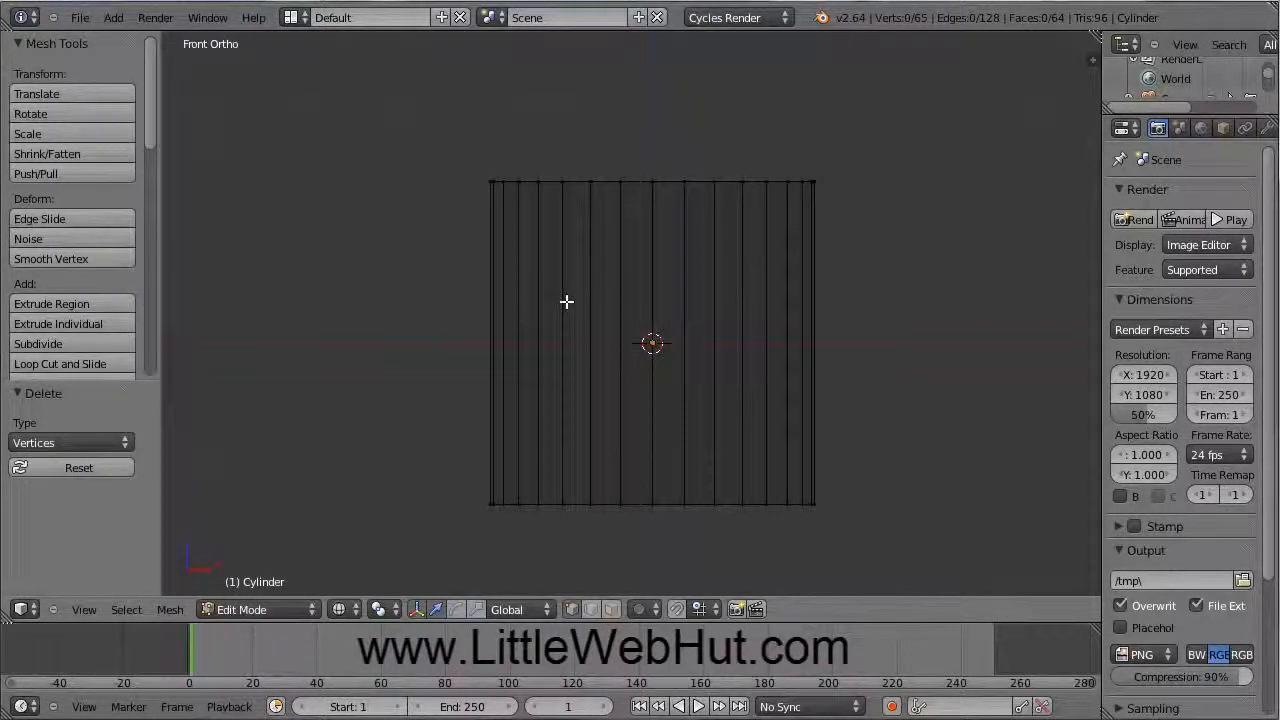
{"action": "key", "text": "ctrl+r"}
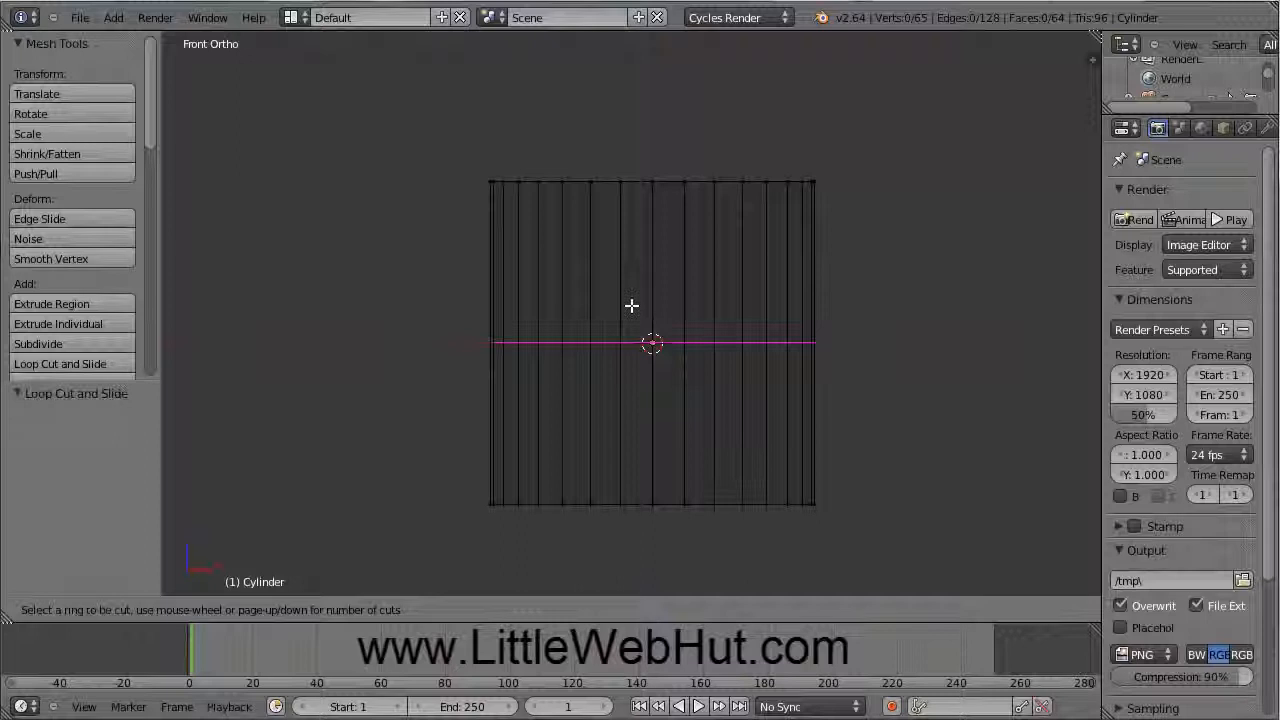
{"action": "scroll", "coordinate": [631, 305], "scroll_direction": "up", "scroll_amount": 3}
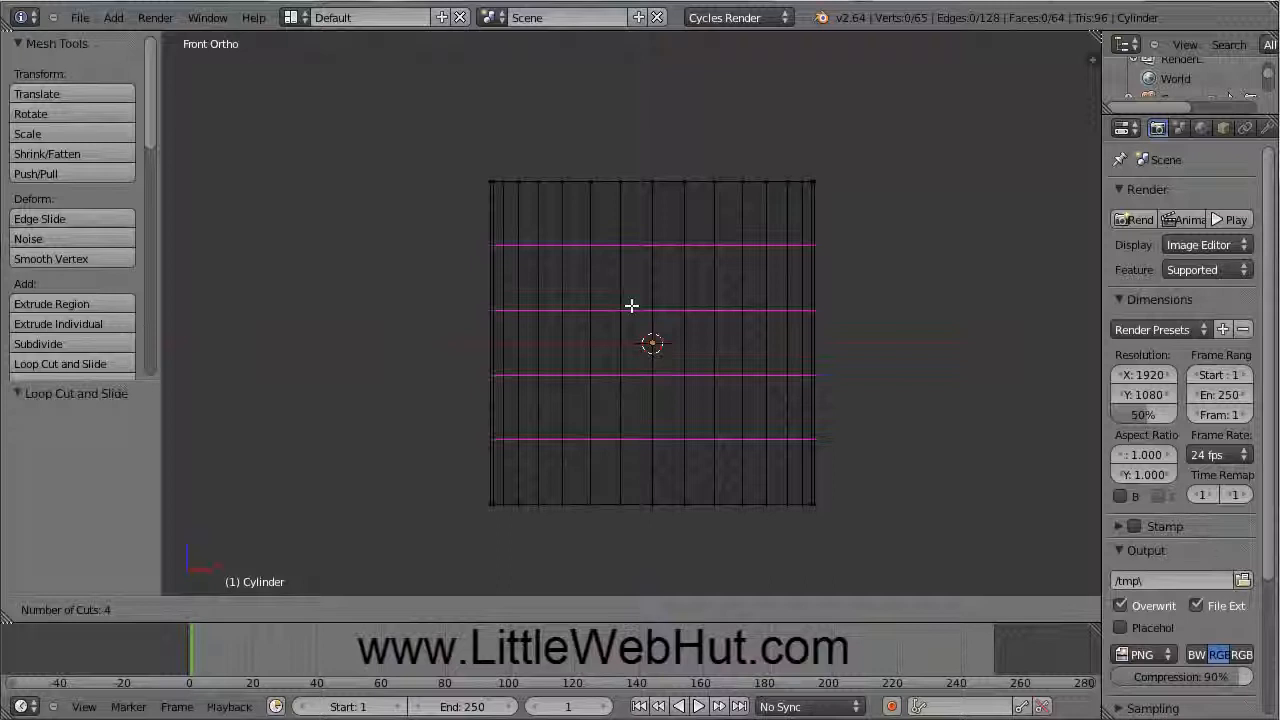
{"action": "left_click", "coordinate": [631, 305]}
{"action": "right_click", "coordinate": [631, 305]}
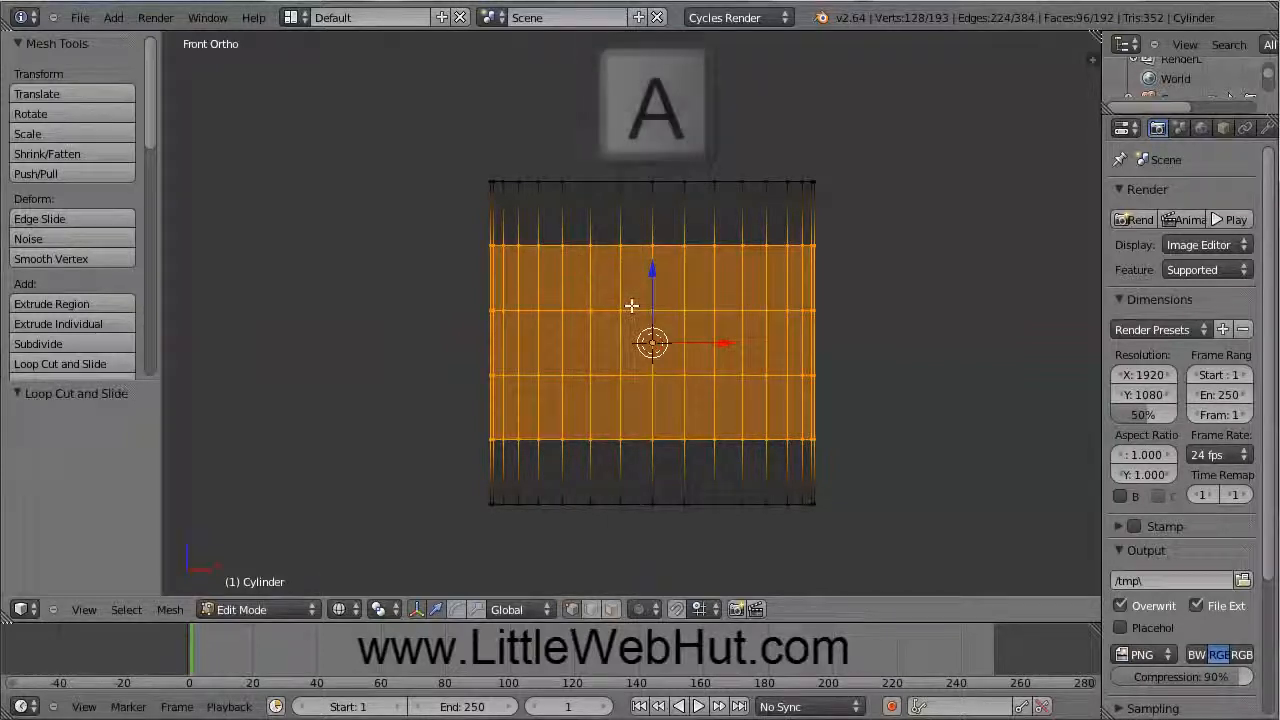
Step: Clear the selection and box-select the cylinder's top edge ring
{"action": "key", "text": "a"}
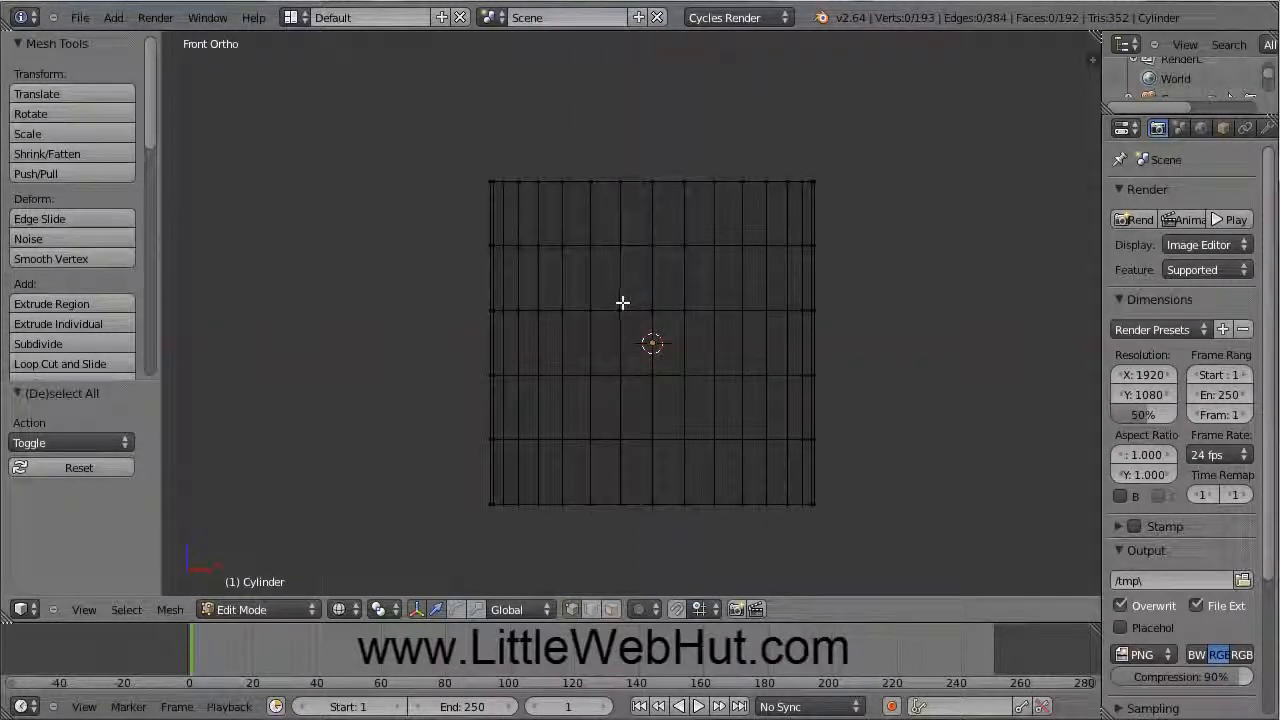
{"action": "key", "text": "a"}
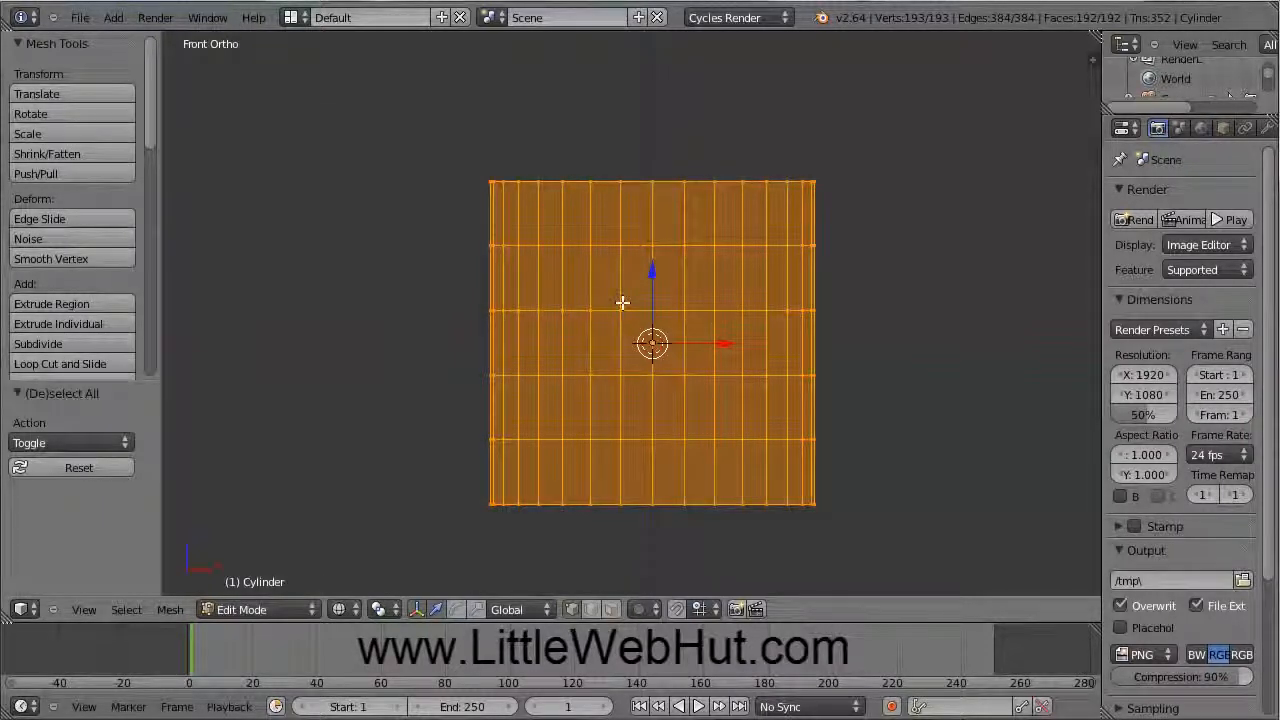
{"action": "key", "text": "a"}
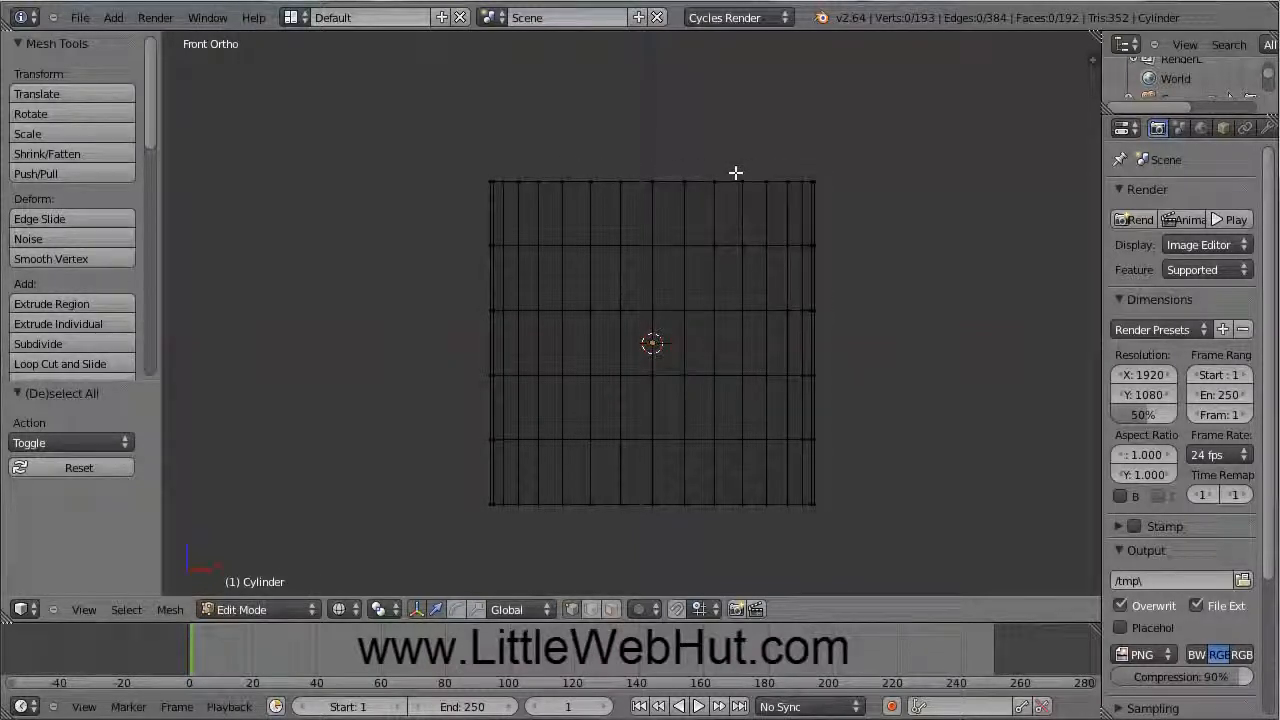
{"action": "key", "text": "b"}
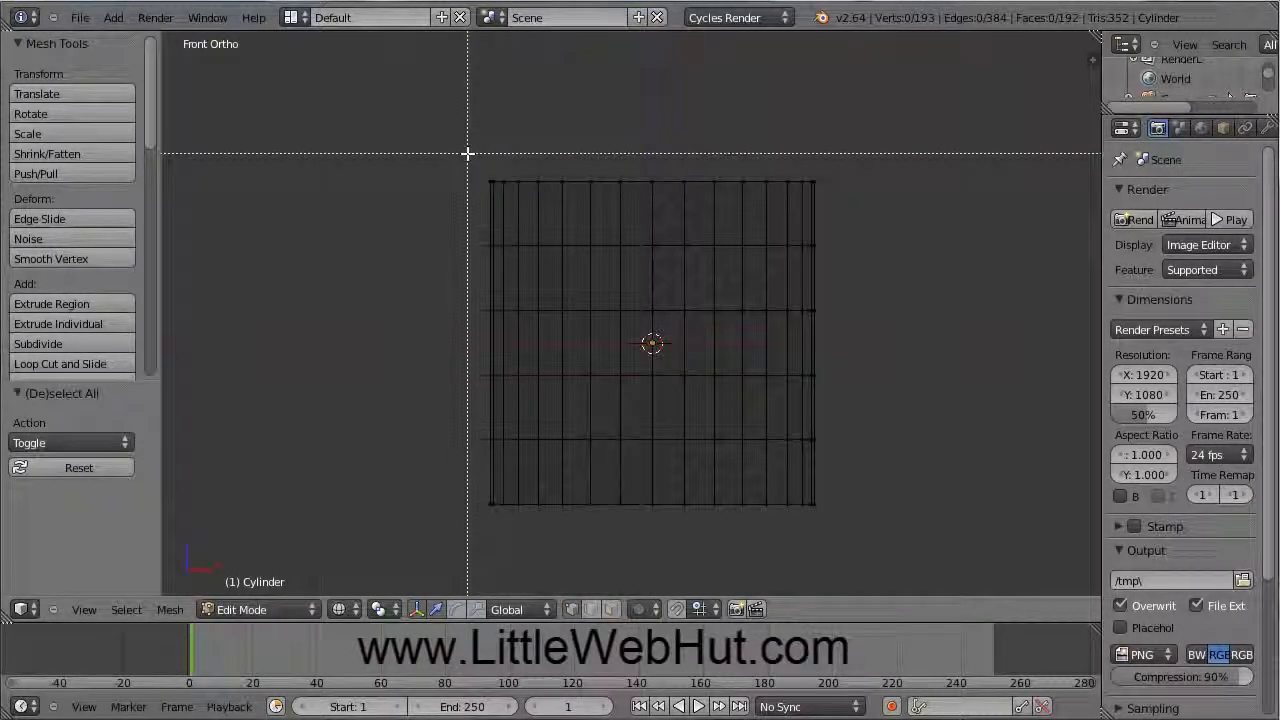
{"action": "left_click_drag", "start_coordinate": [467, 153], "coordinate": [842, 199]}
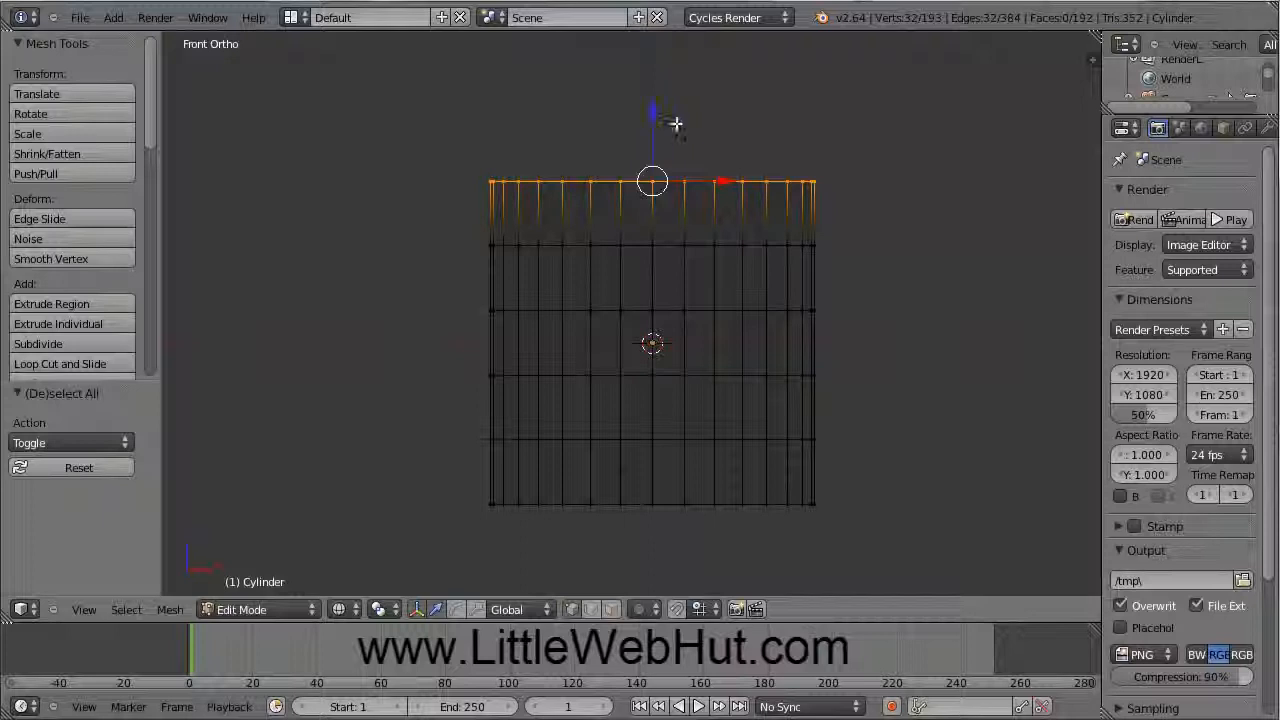
Step: Lower the top ring slightly along Z and scale it to 0.9
{"action": "left_click_drag", "start_coordinate": [651, 111], "coordinate": [651, 145]}
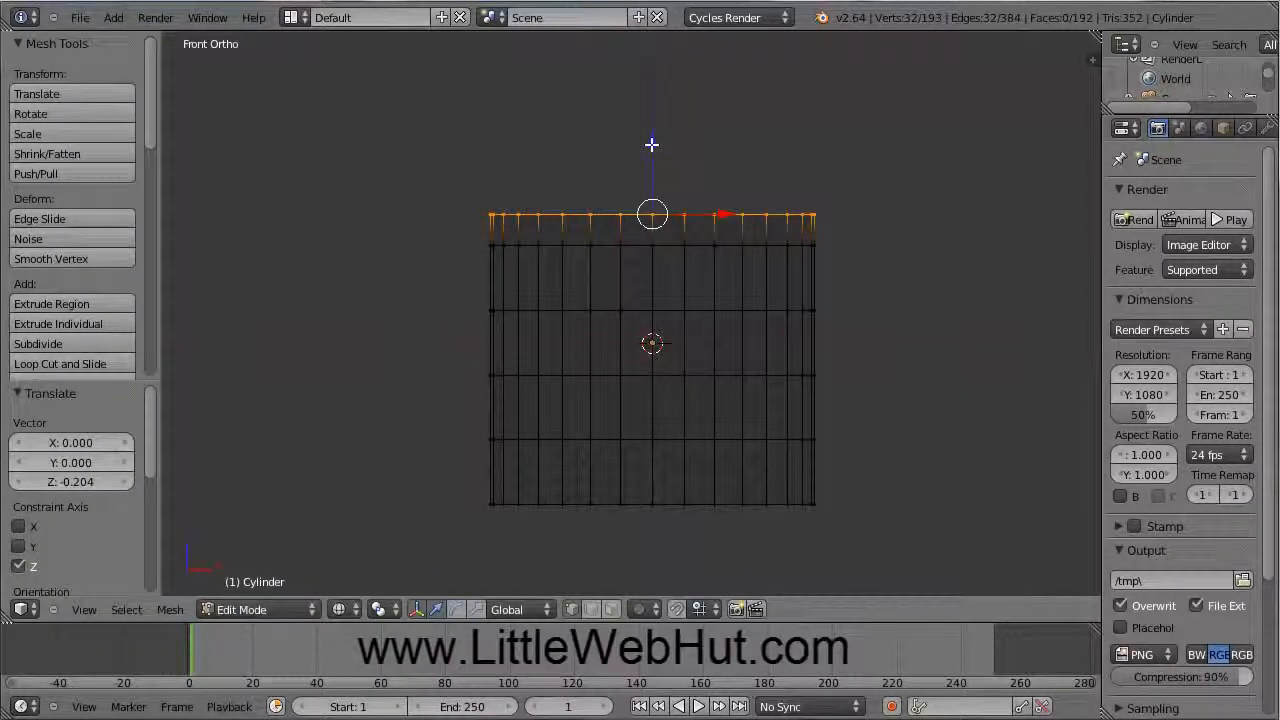
{"action": "key", "text": "s"}
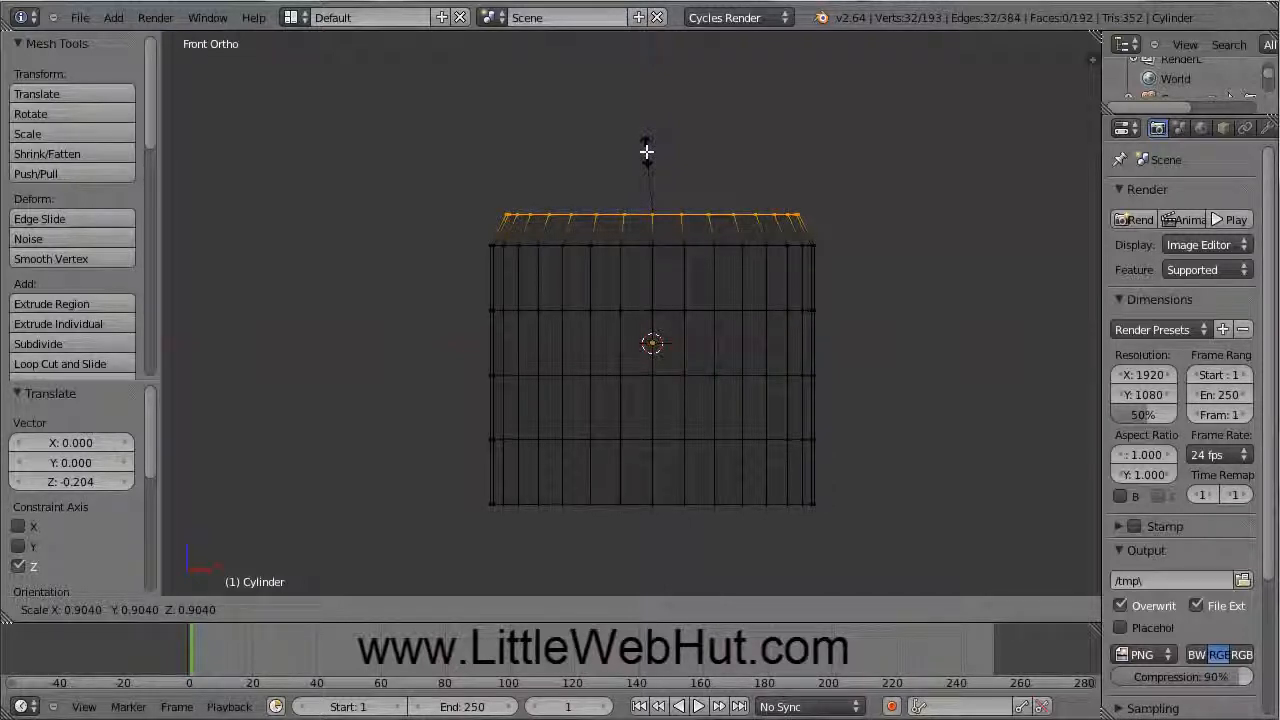
{"action": "type", "text": "0.9"}
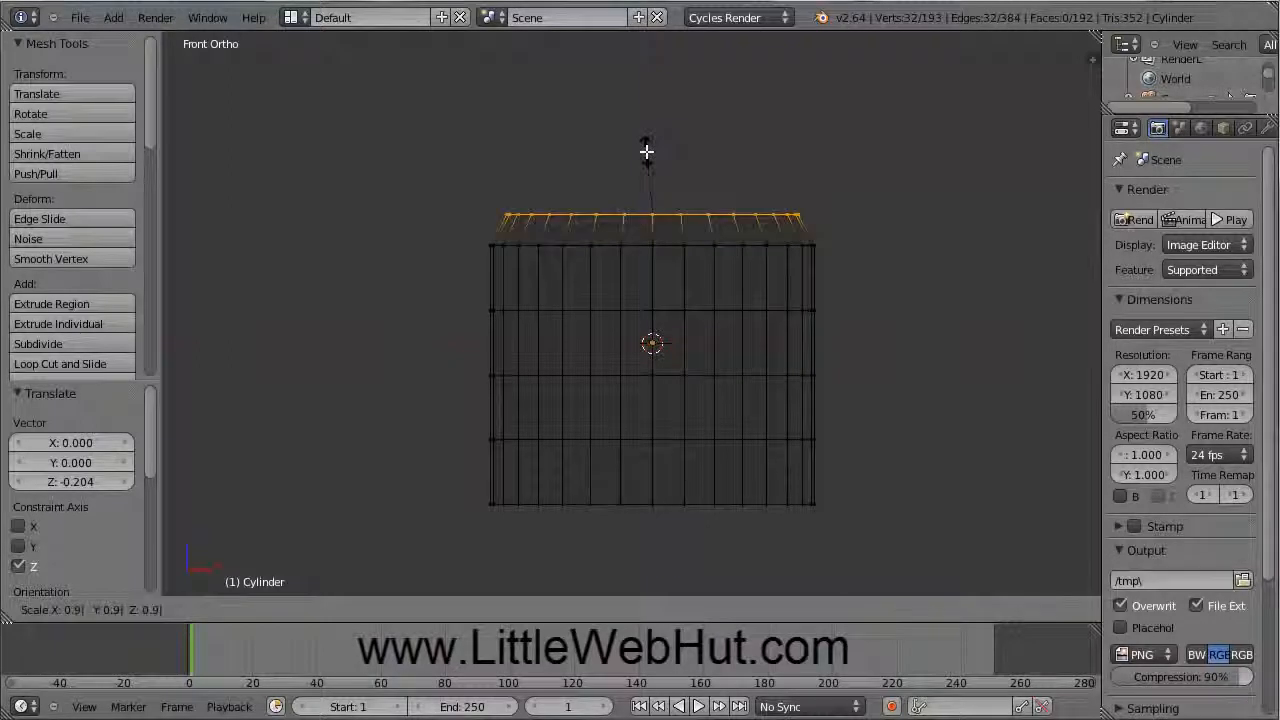
{"action": "key", "text": "Return"}
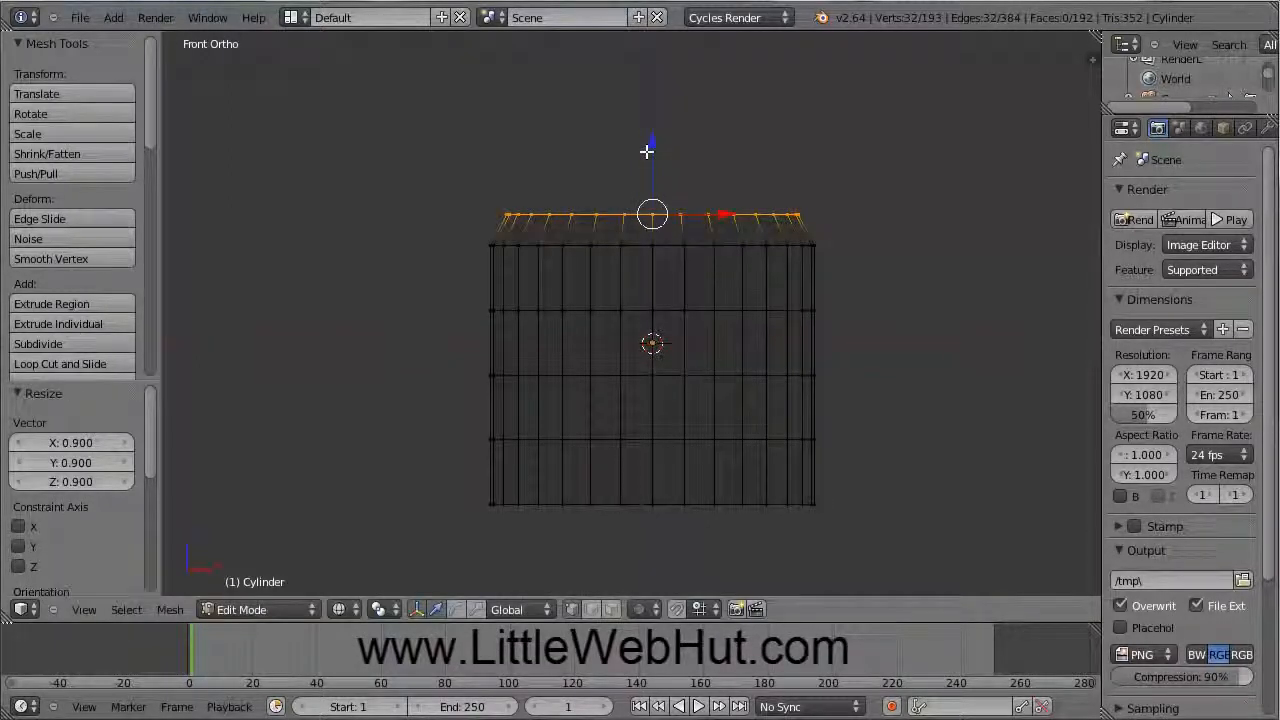
{"action": "key", "text": "a"}
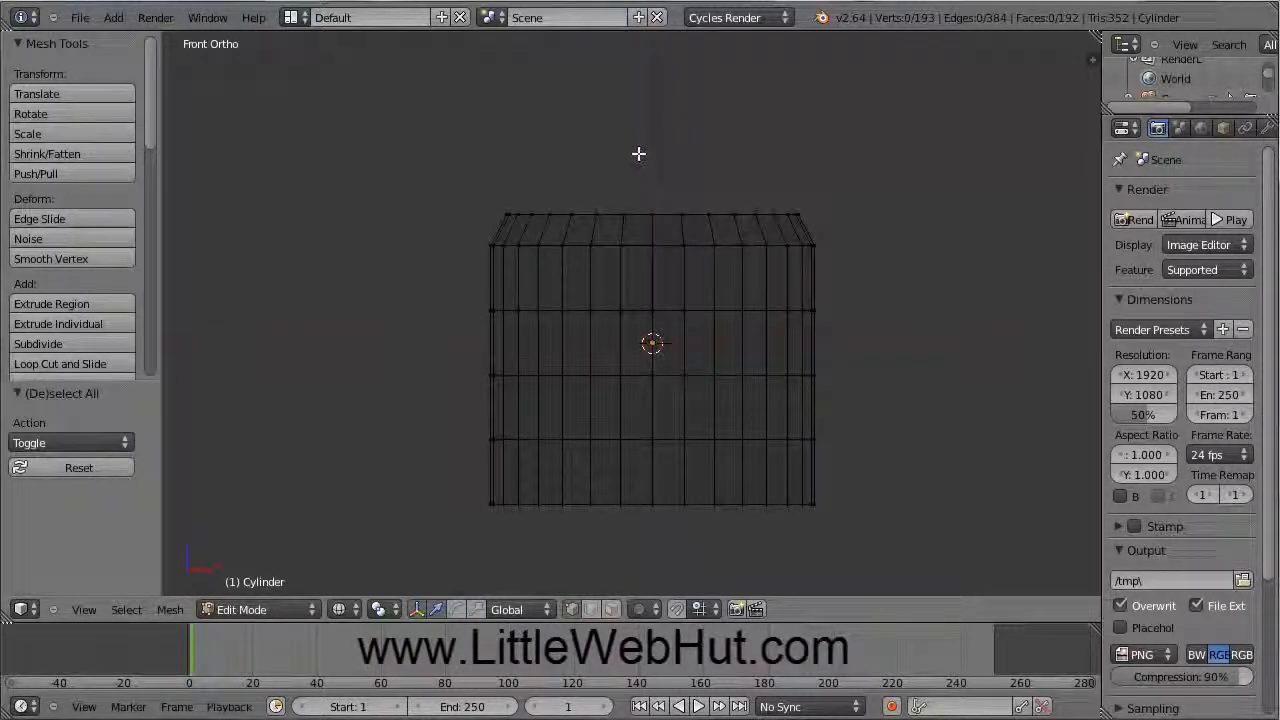
{"action": "key", "text": "b"}
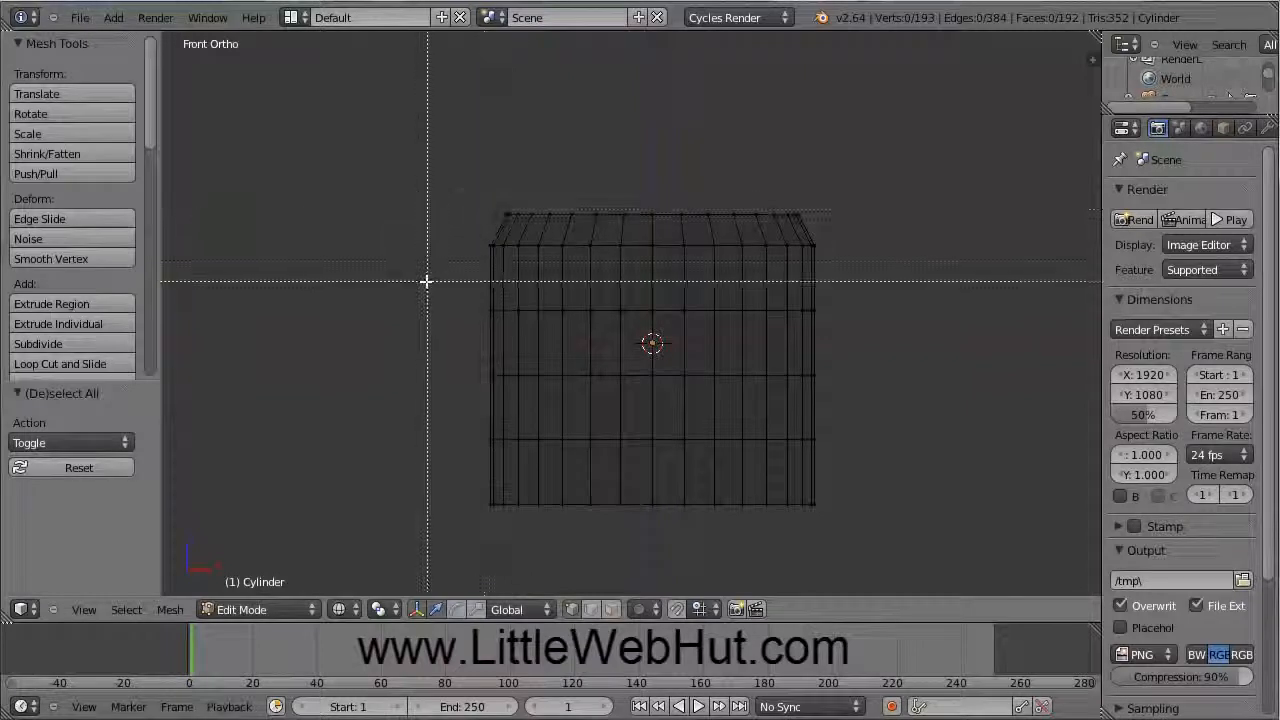
Step: Box-select the two middle edge loops and scale them up to 1.05
{"action": "left_click_drag", "start_coordinate": [425, 285], "coordinate": [859, 394]}
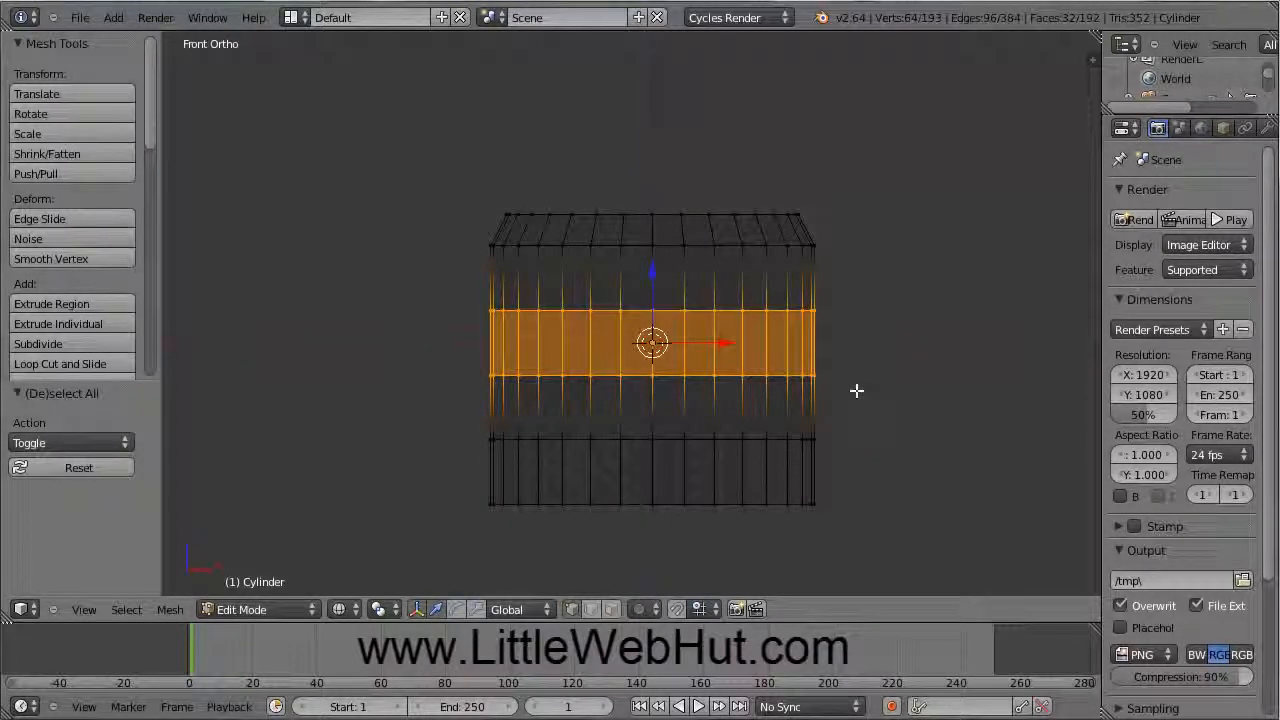
{"action": "key", "text": "s"}
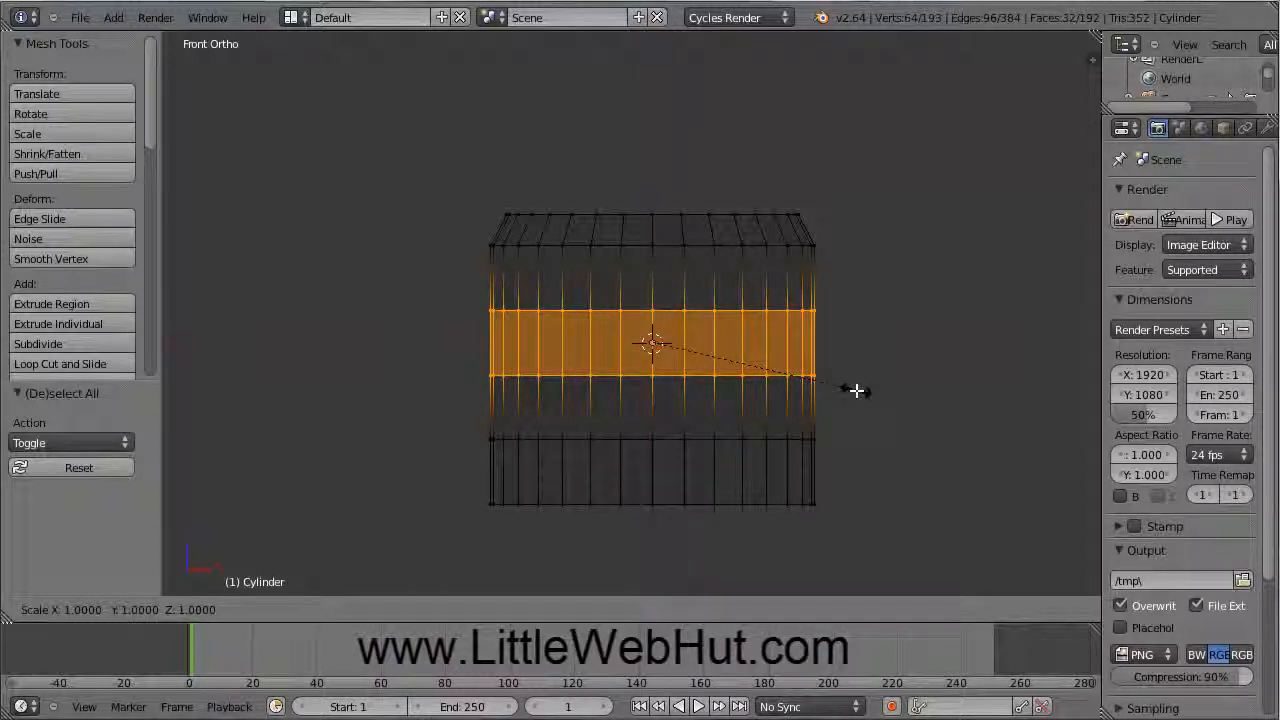
{"action": "type", "text": "1.05"}
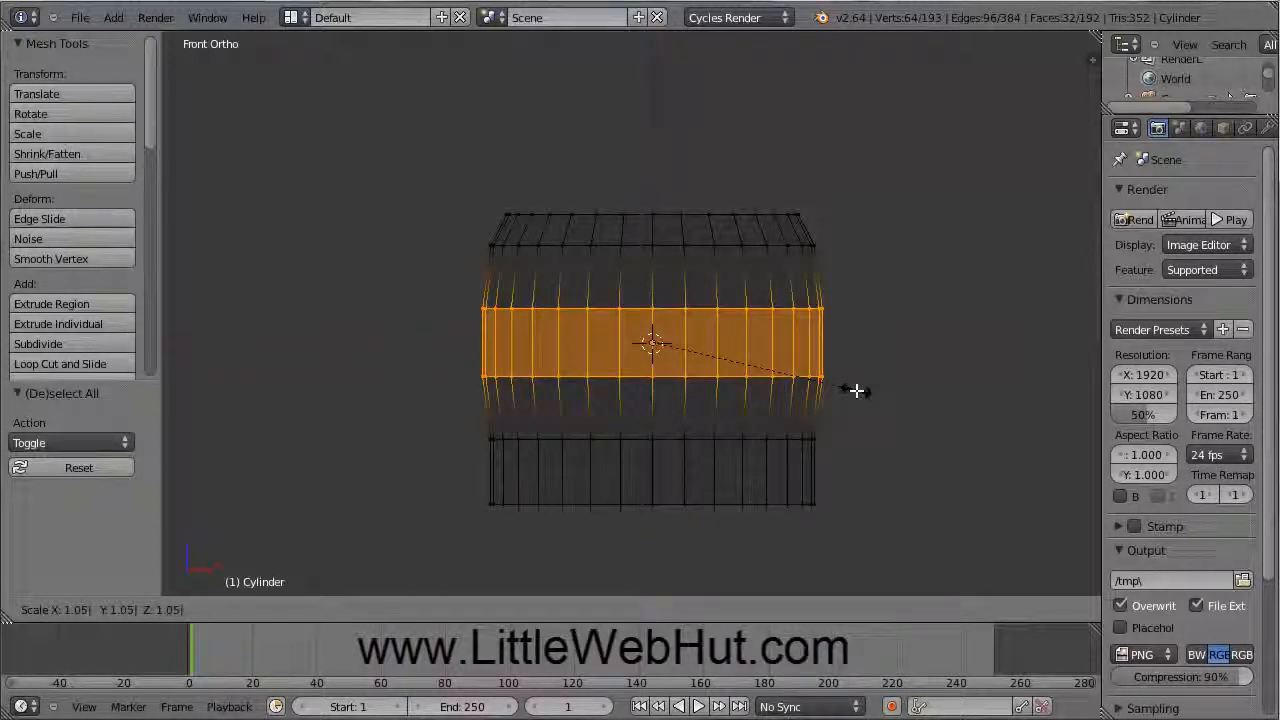
{"action": "key", "text": "Return"}
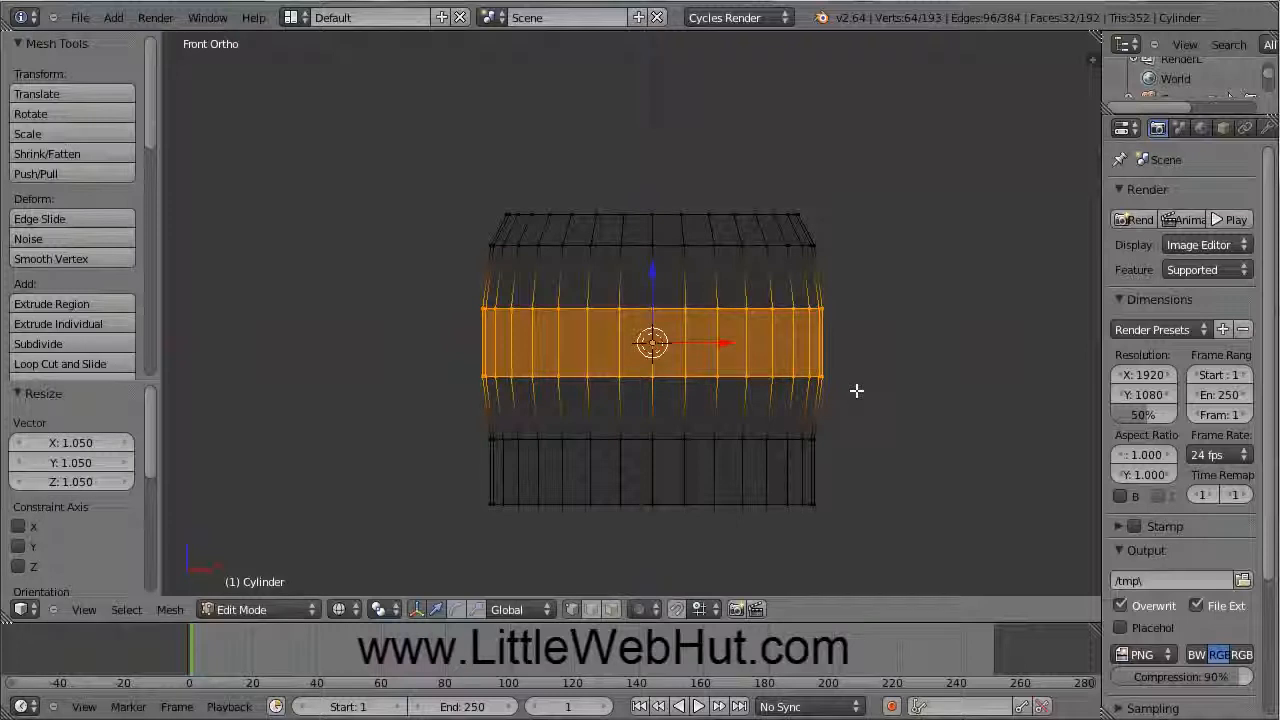
{"action": "key", "text": "a"}
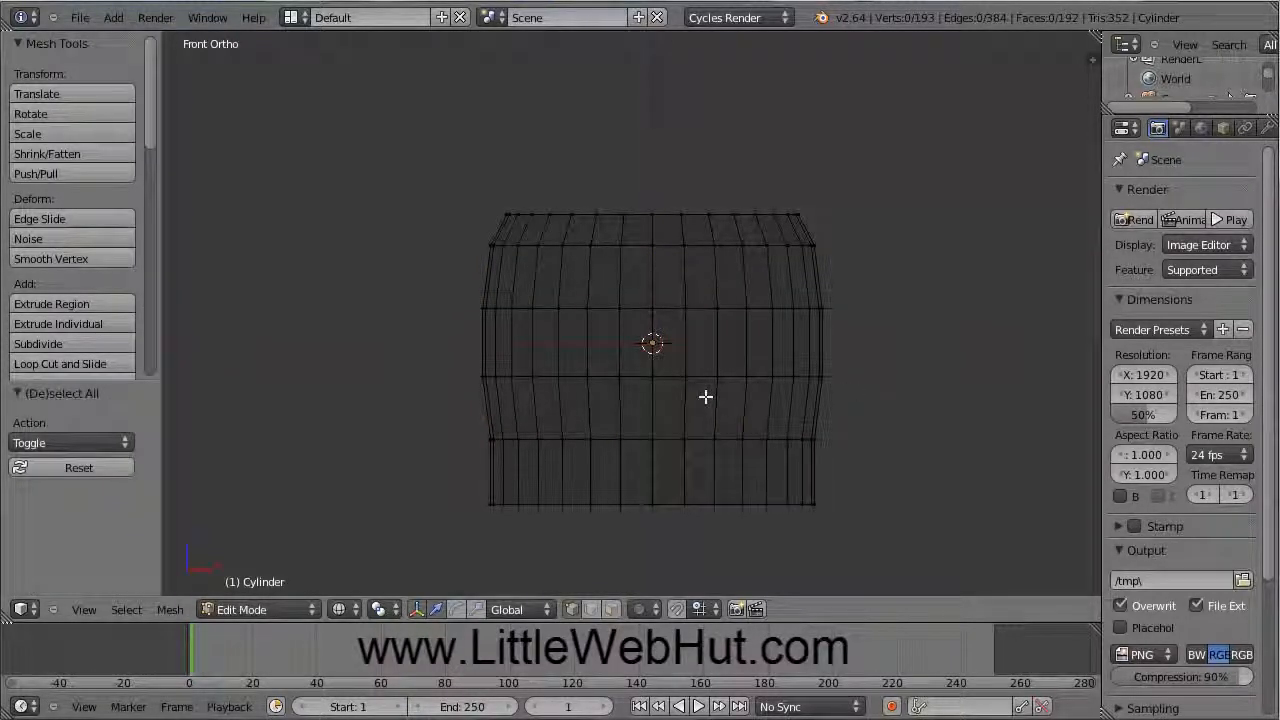
Step: Box-select the bottom edge ring and scale it down to 0.8
{"action": "key", "text": "b"}
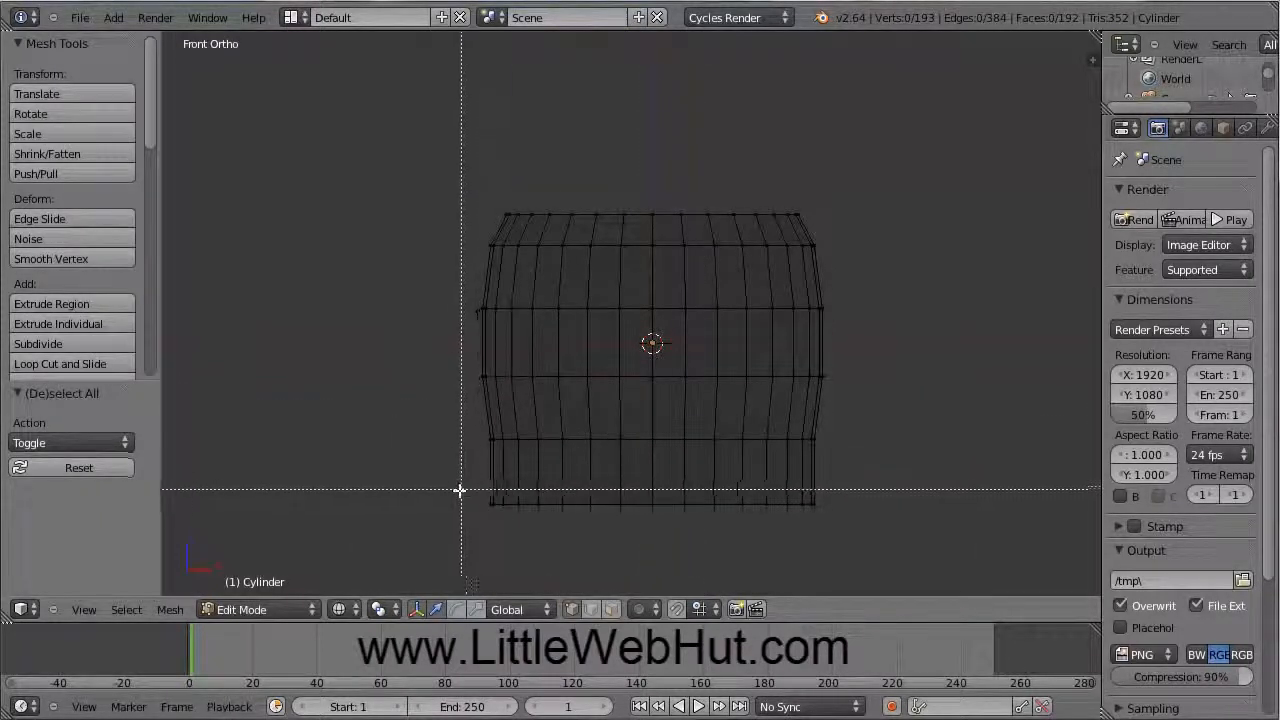
{"action": "left_click_drag", "start_coordinate": [437, 487], "coordinate": [850, 537]}
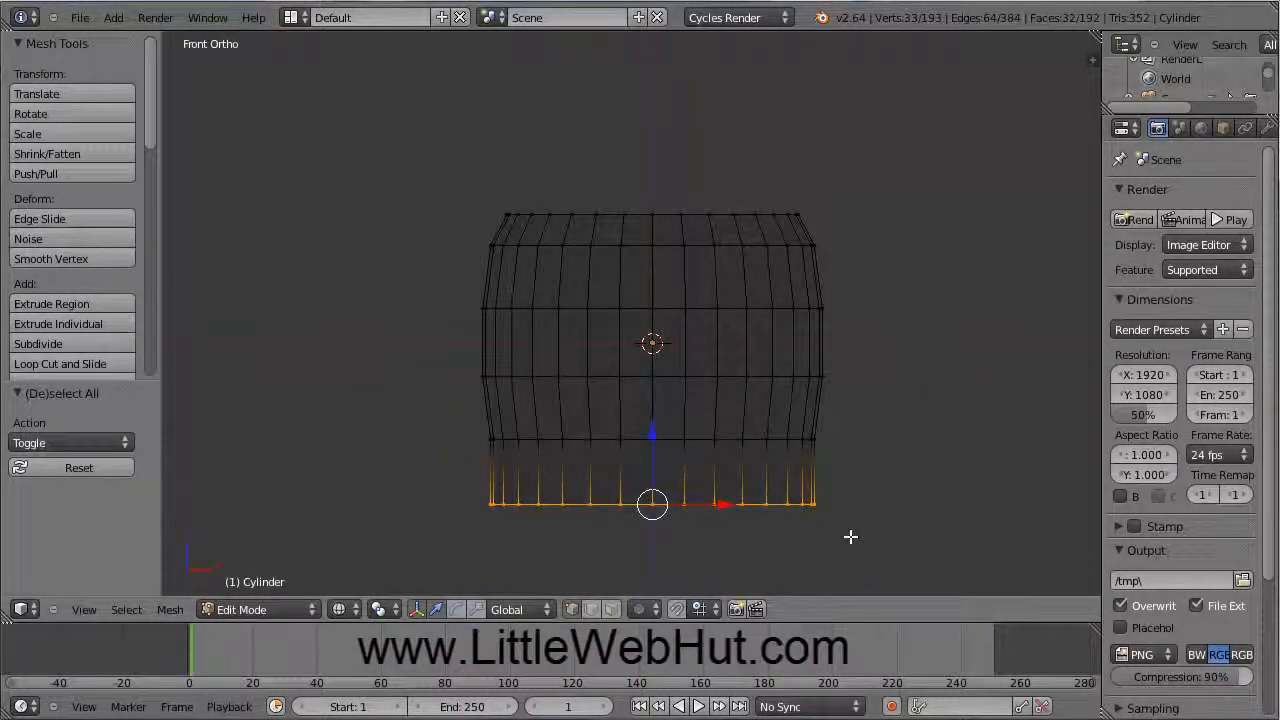
{"action": "type", "text": "s"}
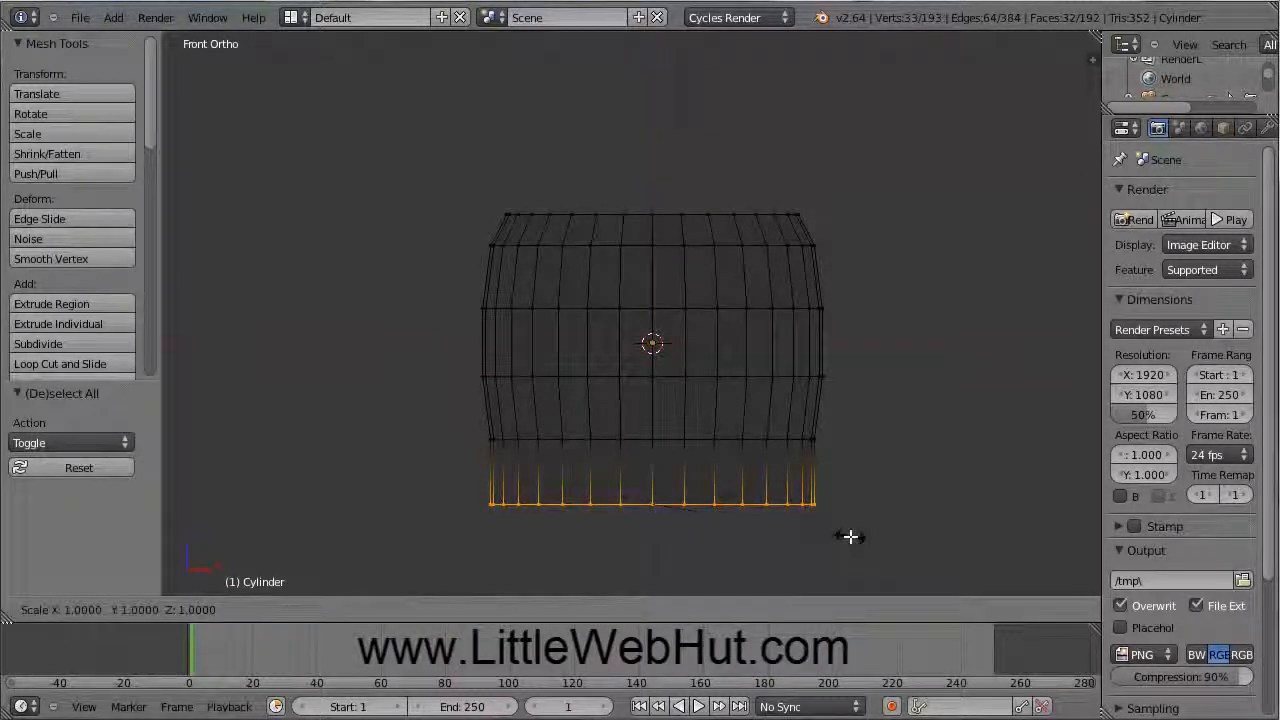
{"action": "type", "text": "0.8"}
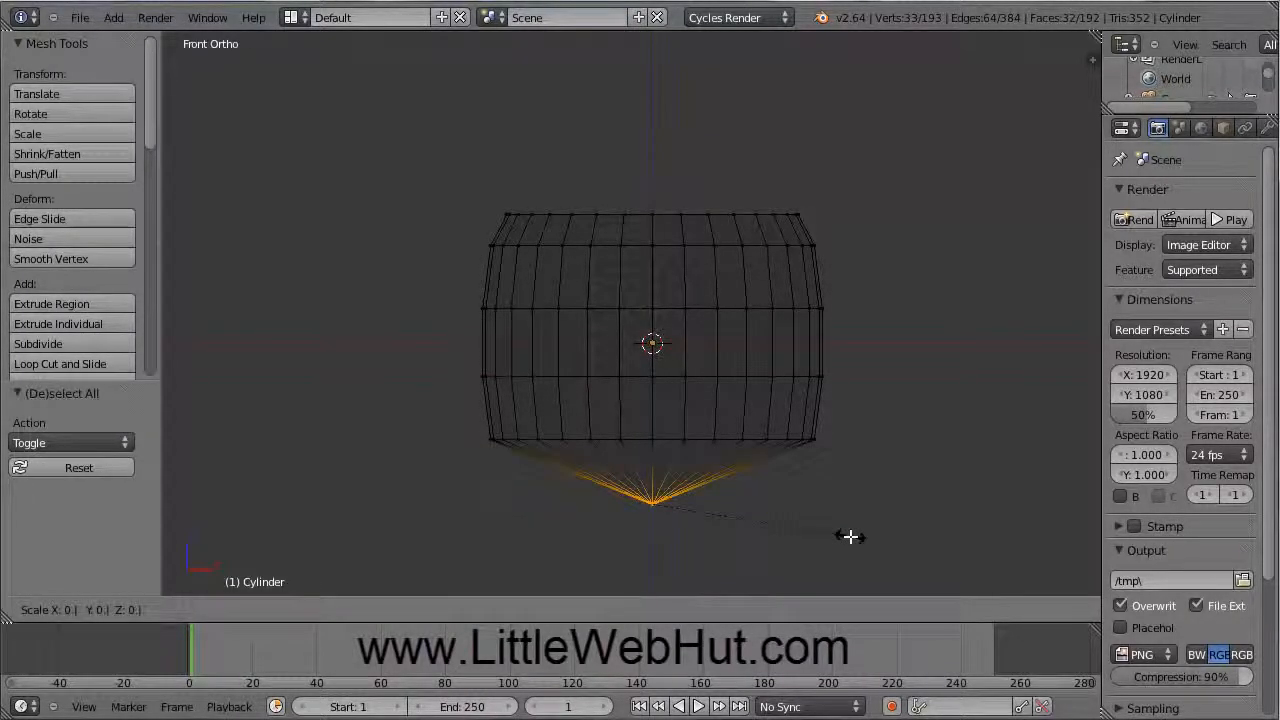
{"action": "key", "text": "Return"}
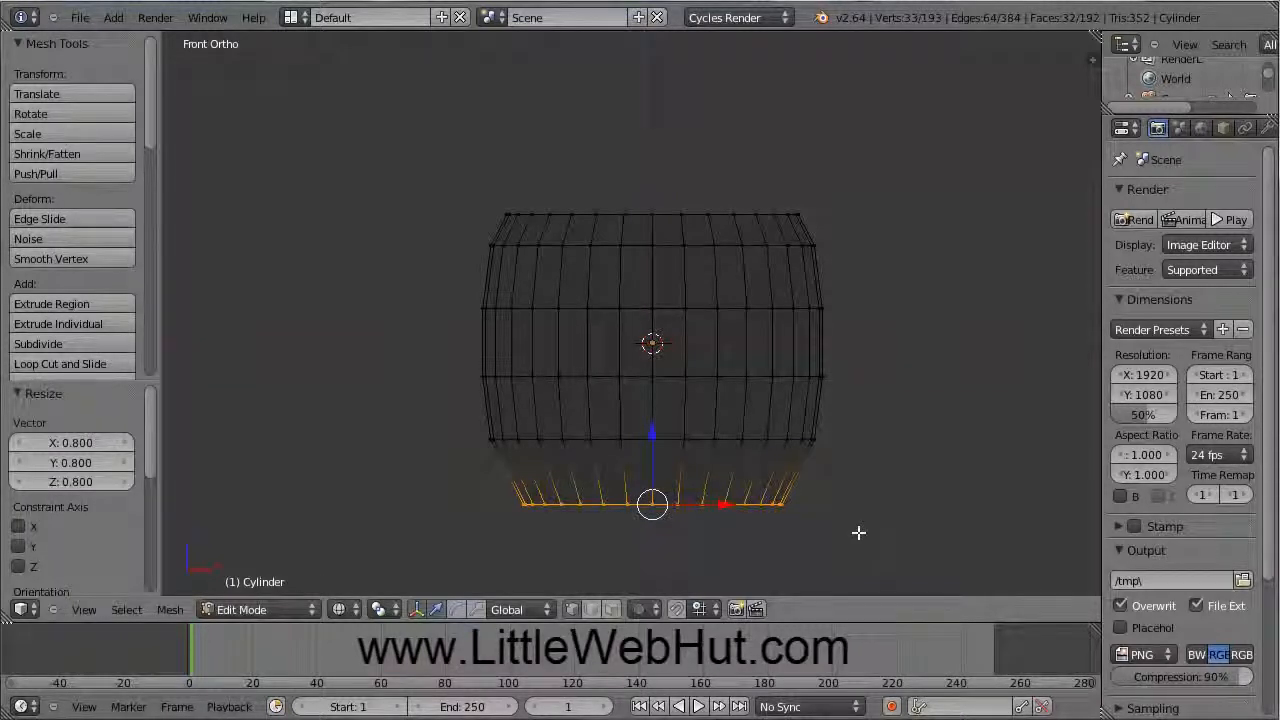
{"action": "key", "text": "a"}
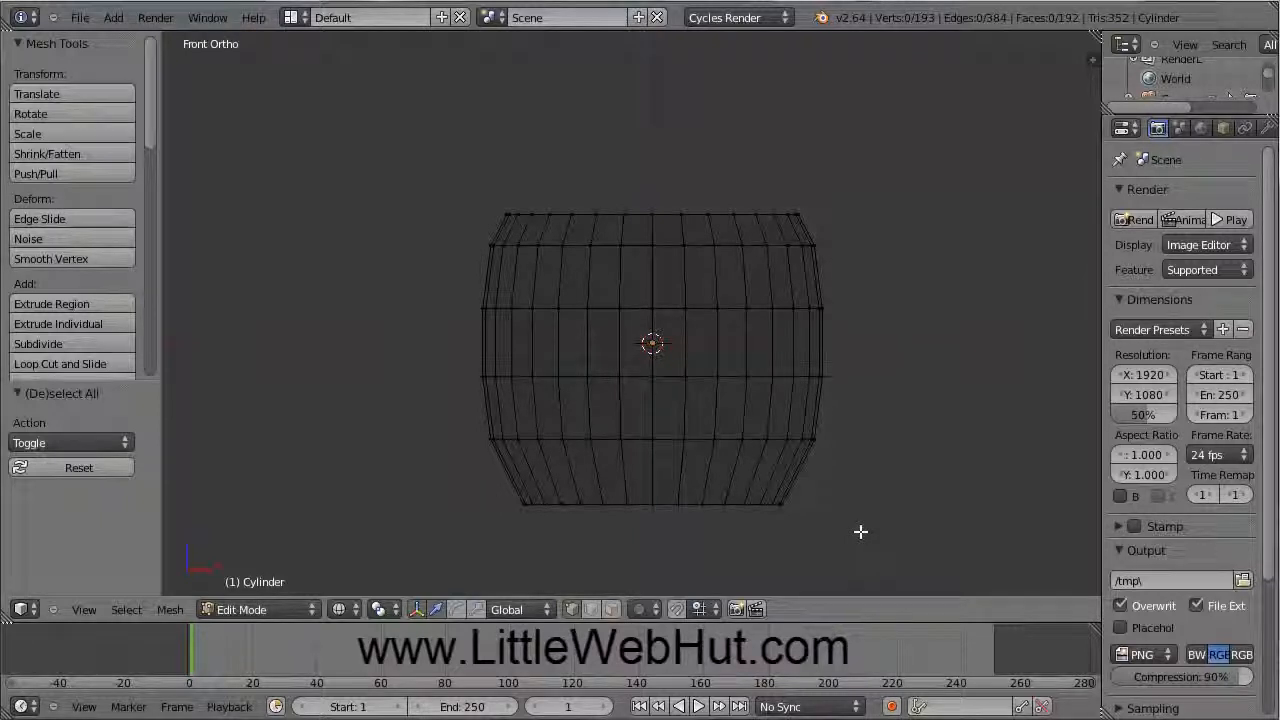
Step: Return to Object Mode with Solid shading and place the 3D cursor right of the cup
{"action": "left_click", "coordinate": [312, 610]}
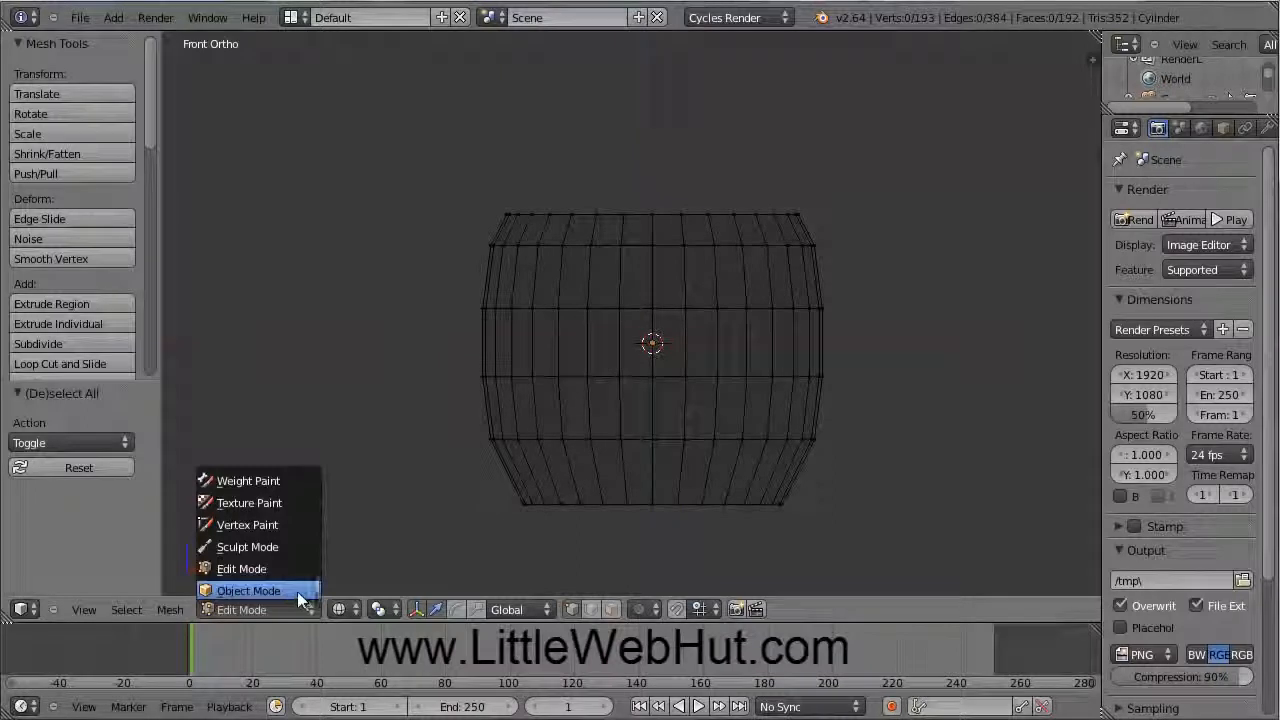
{"action": "left_click", "coordinate": [285, 589]}
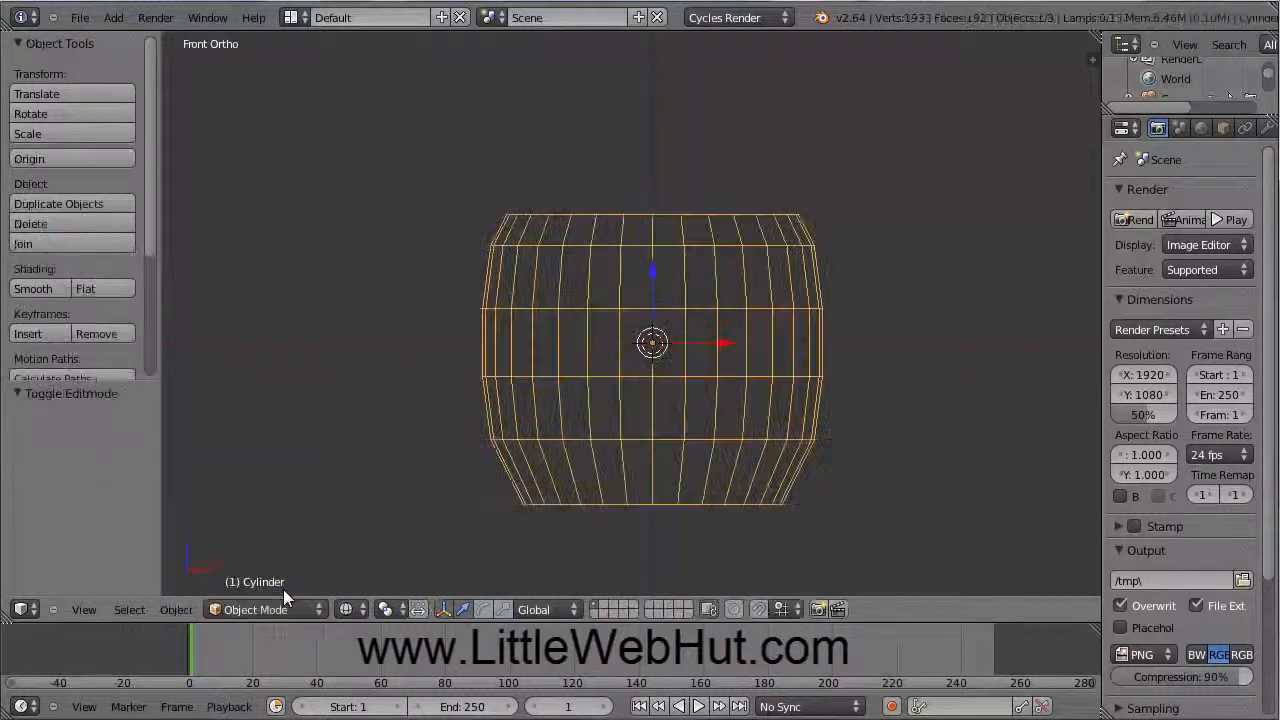
{"action": "left_click", "coordinate": [360, 611]}
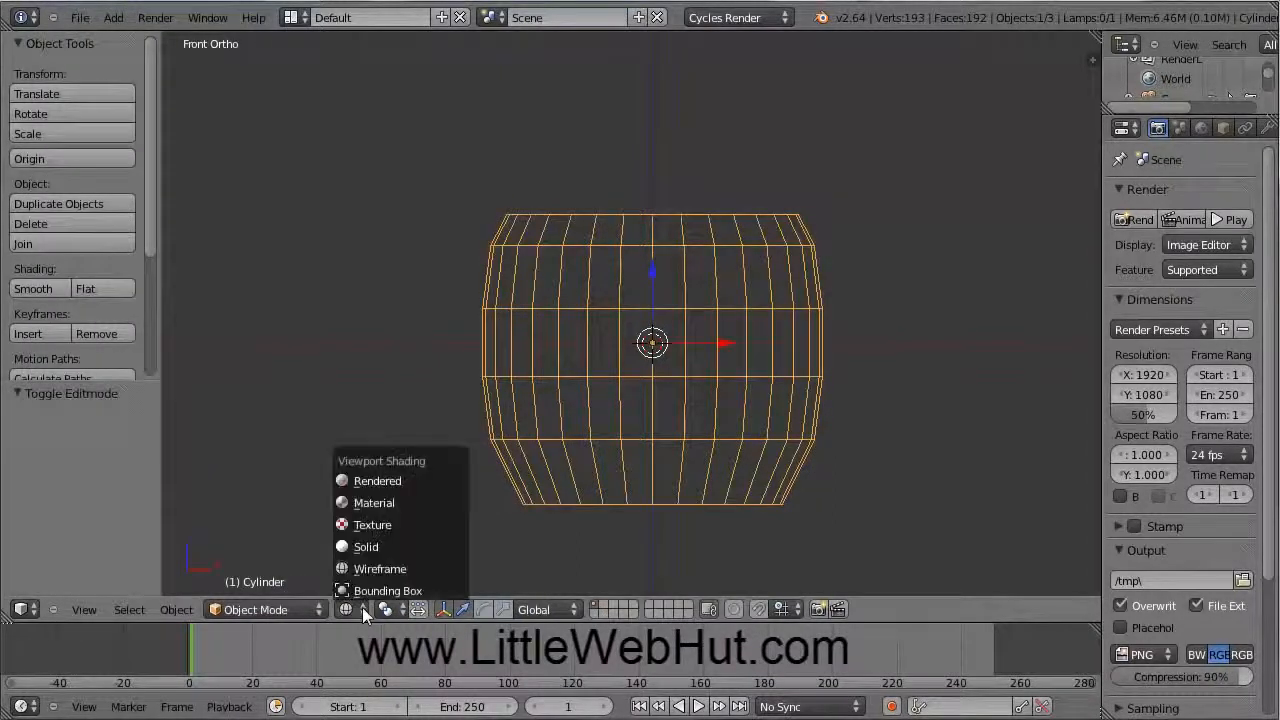
{"action": "left_click", "coordinate": [366, 547]}
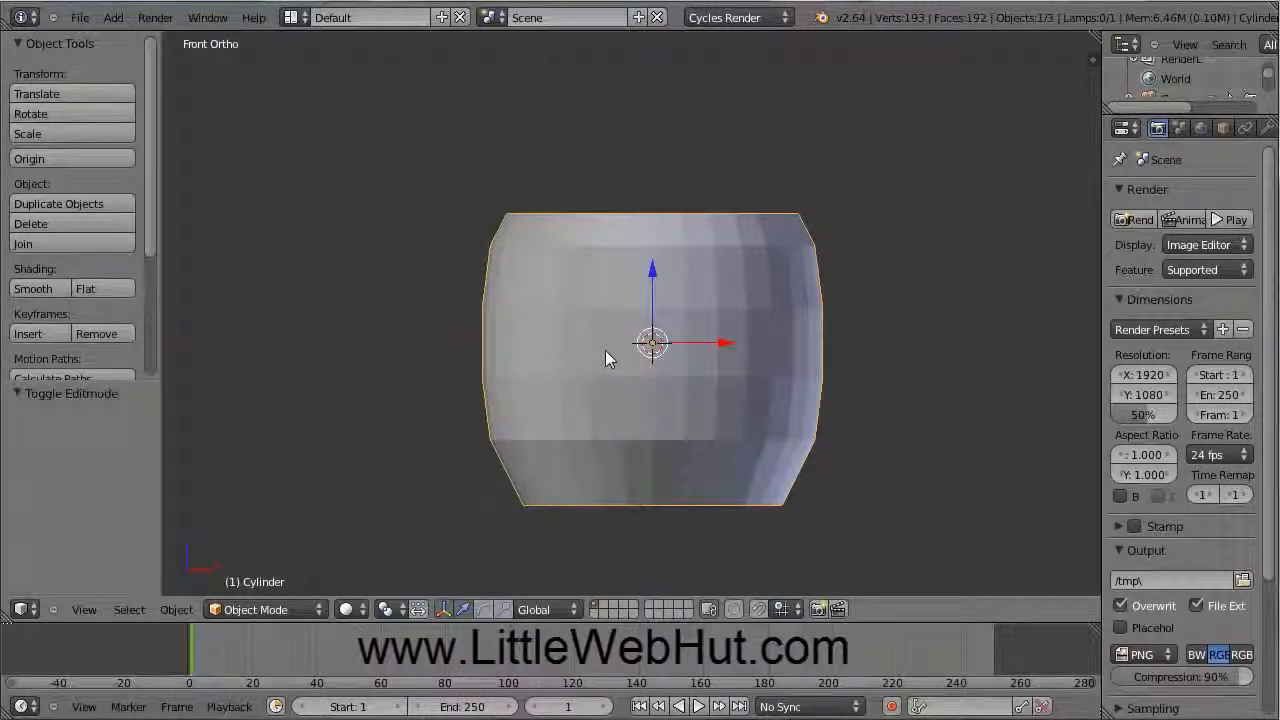
{"action": "middle_click_drag", "start_coordinate": [606, 357], "coordinate": [295, 326], "text": "shift"}
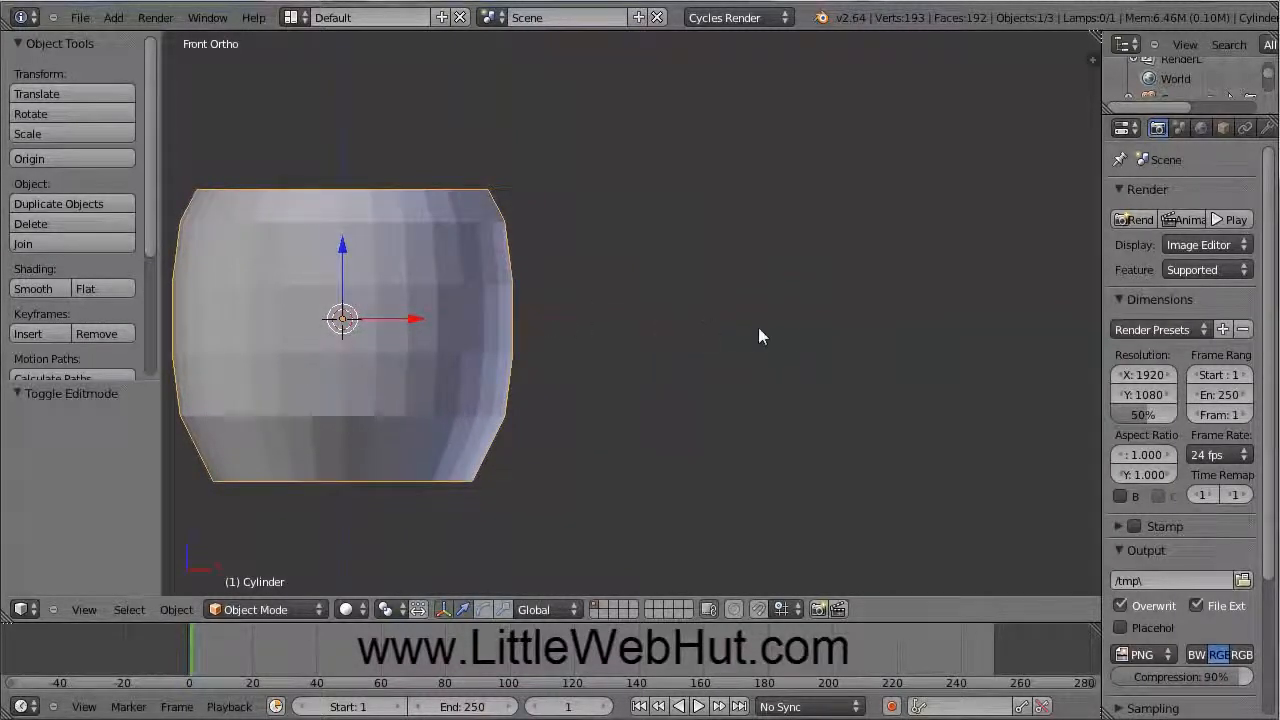
{"action": "left_click", "coordinate": [863, 318]}
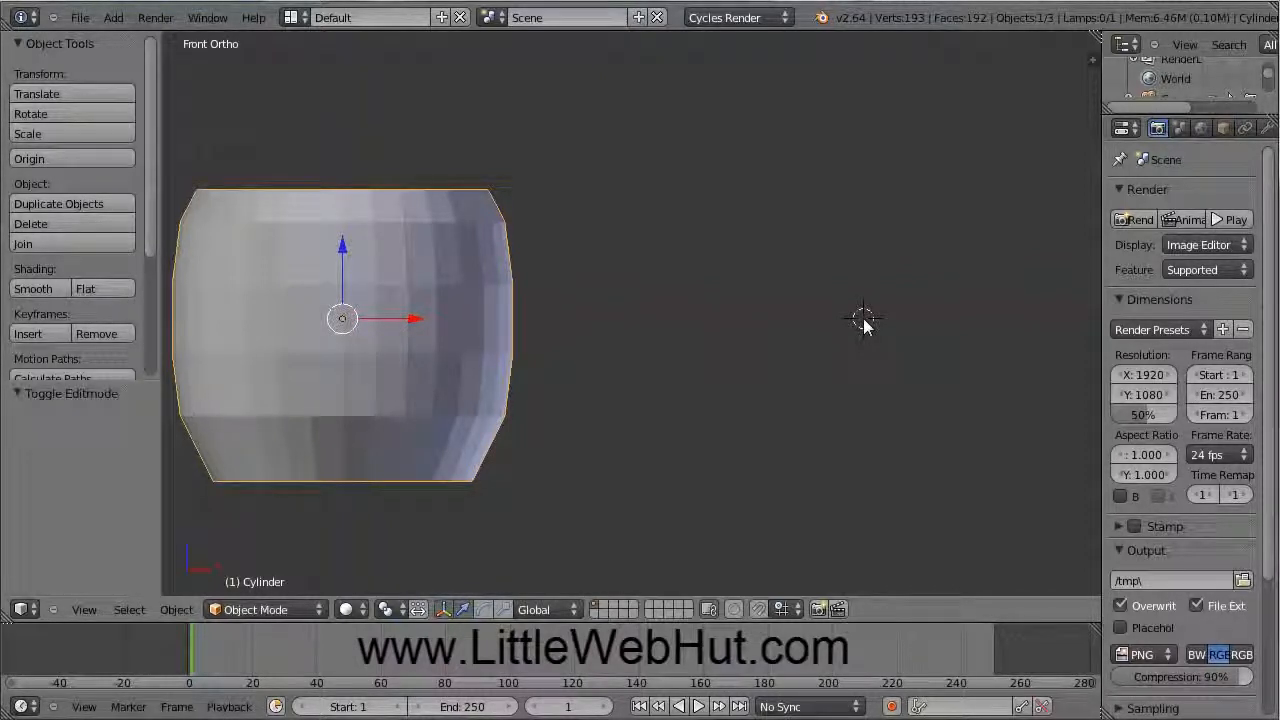
Step: Add a NURBS path curve at the 3D cursor beside the cup, at X 3.220
{"action": "left_click", "coordinate": [113, 18]}
{"action": "mouse_move", "coordinate": [125, 58]}
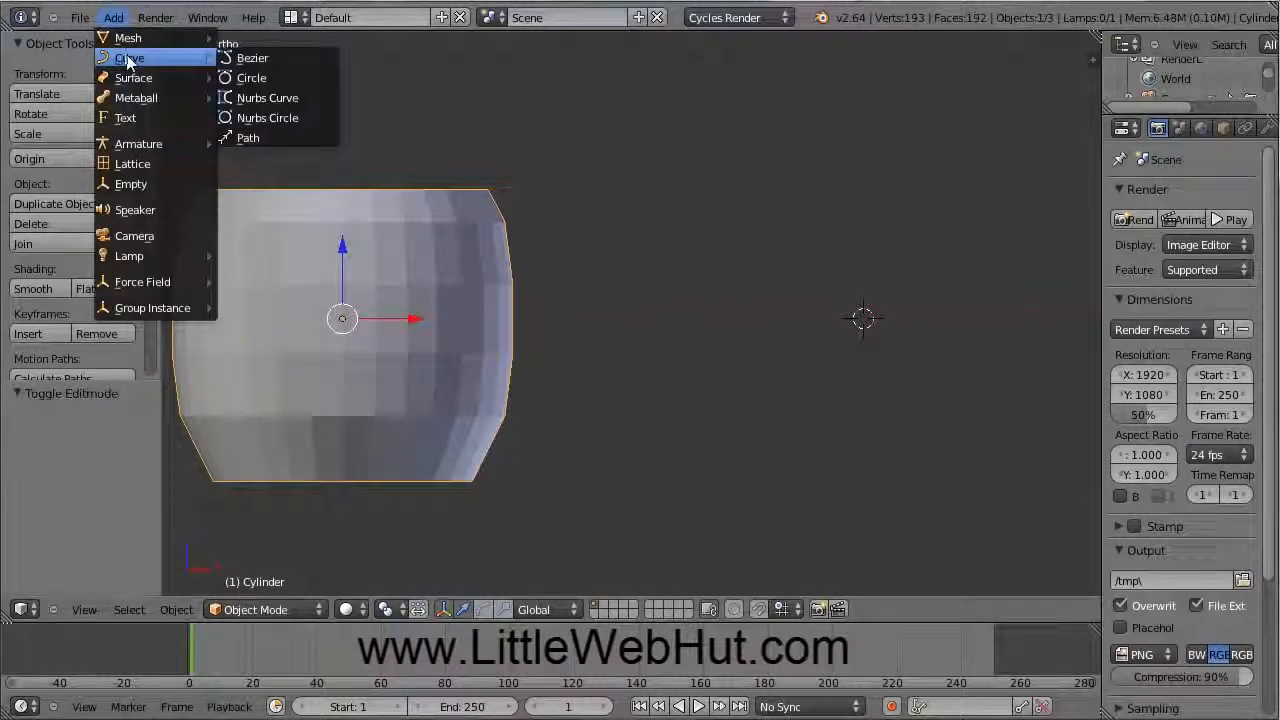
{"action": "left_click", "coordinate": [262, 139]}
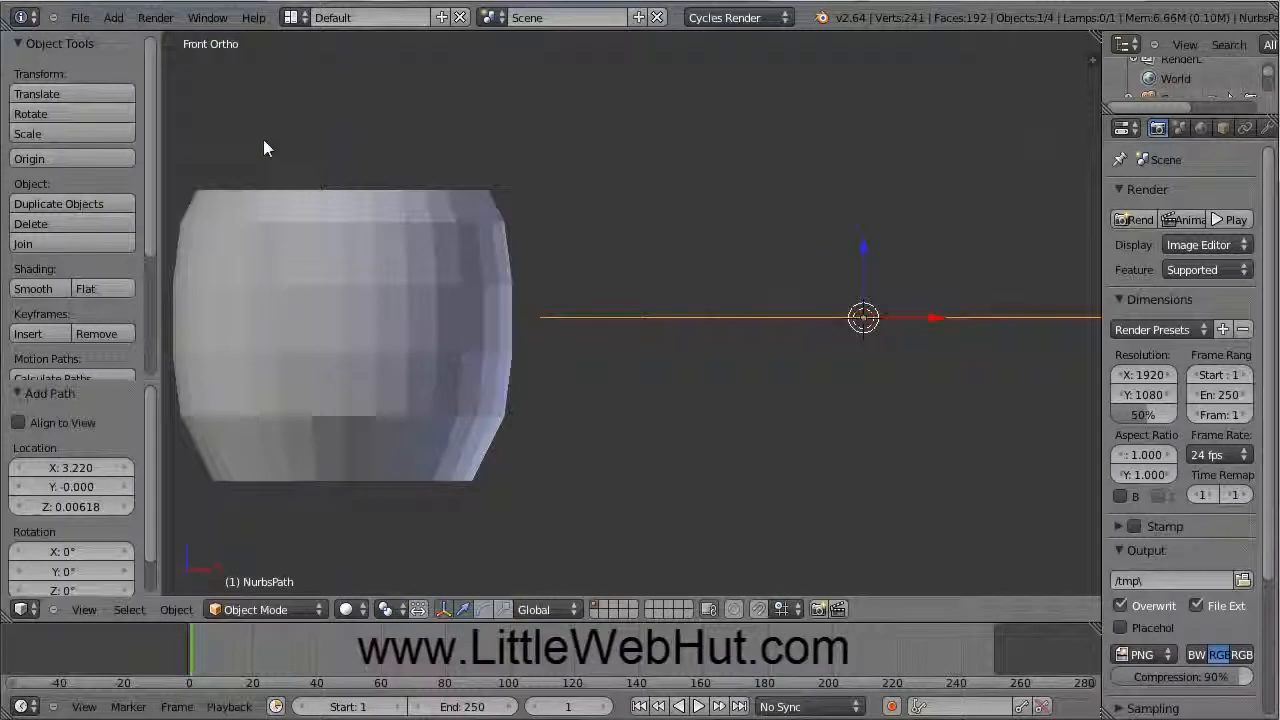
{"action": "scroll", "coordinate": [786, 364], "scroll_direction": "down", "scroll_amount": 1}
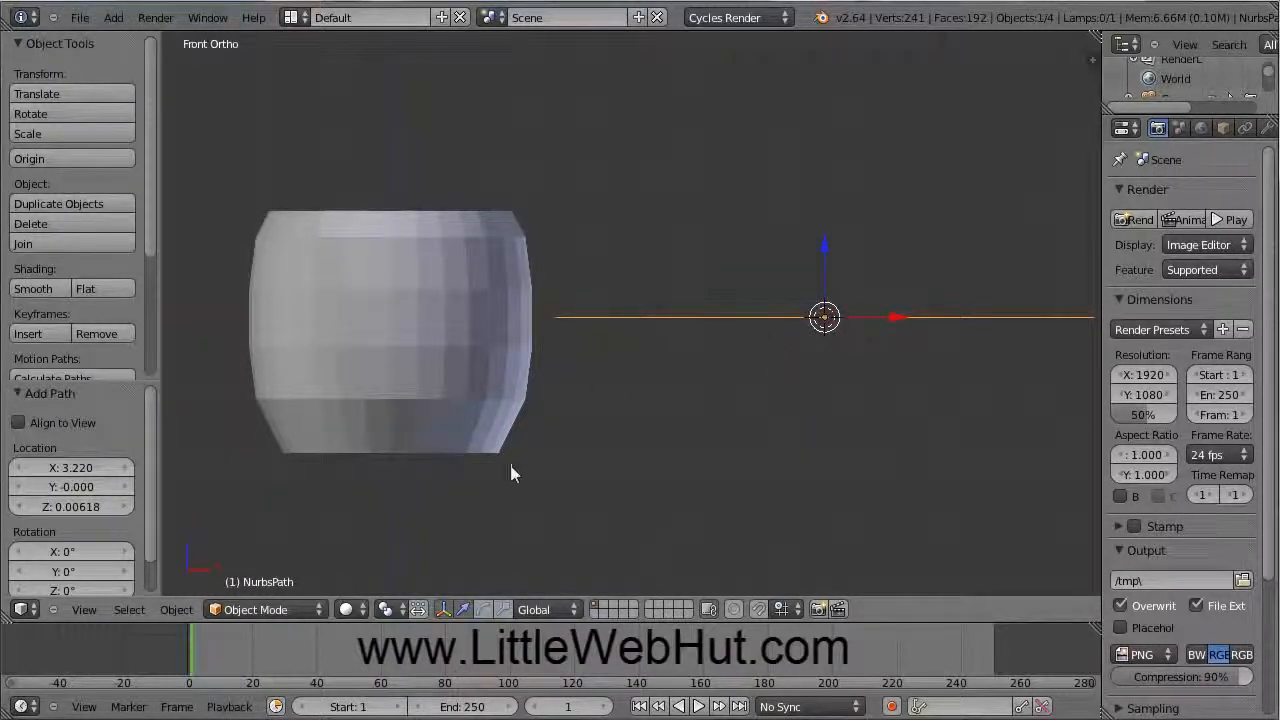
{"action": "left_click", "coordinate": [310, 613]}
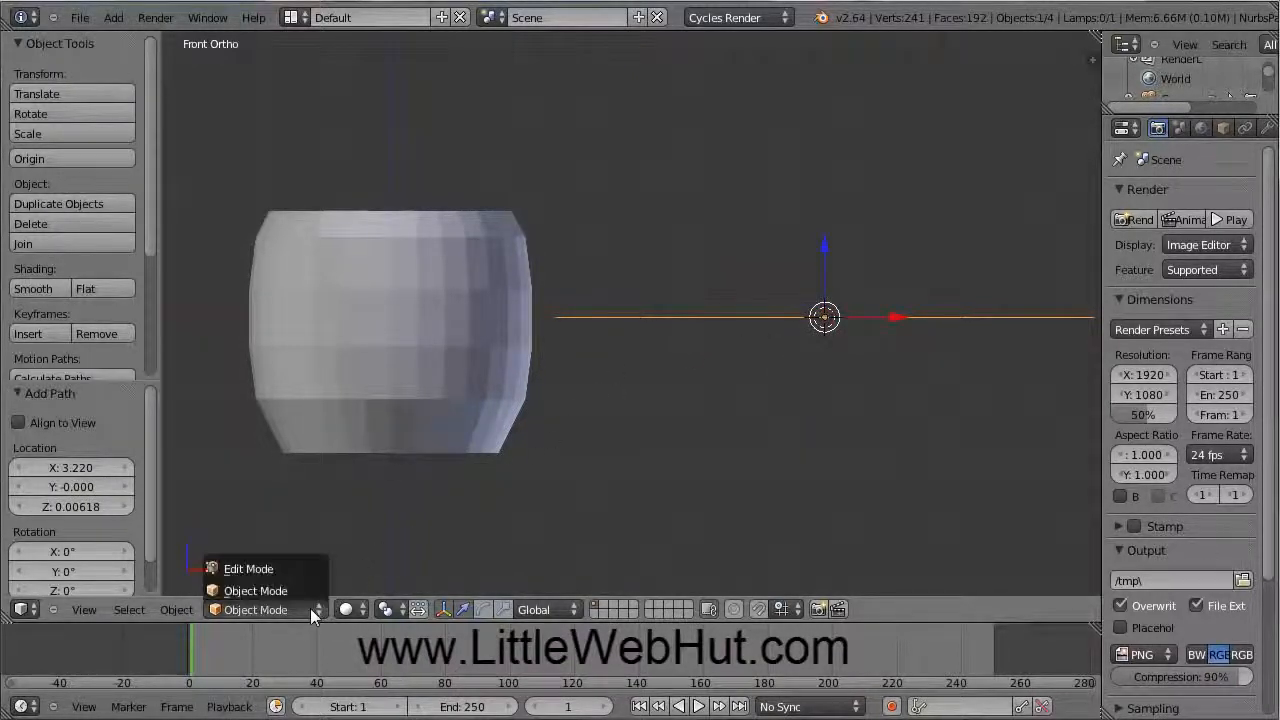
Step: In Edit Mode, raise the path's left end point up against the cup's upper side
{"action": "left_click", "coordinate": [277, 567]}
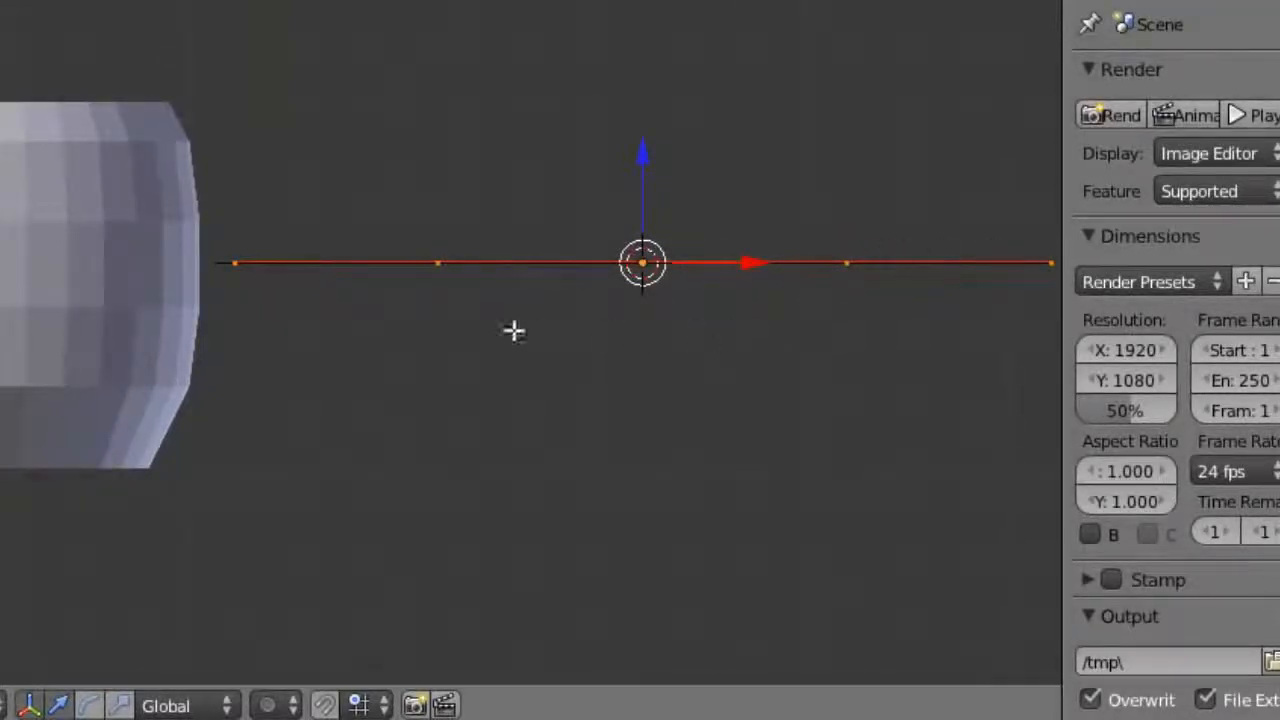
{"action": "left_click", "coordinate": [237, 264]}
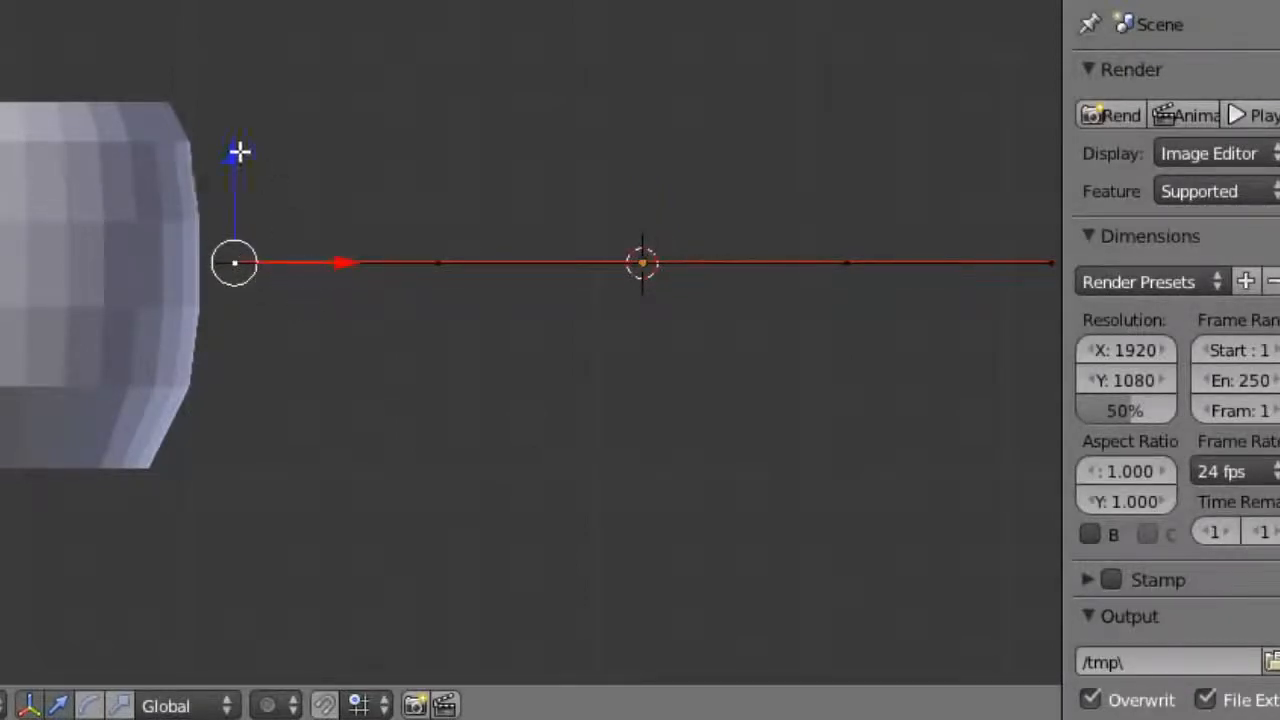
{"action": "left_click_drag", "start_coordinate": [235, 158], "coordinate": [231, 77]}
{"action": "left_click_drag", "start_coordinate": [343, 180], "coordinate": [371, 175]}
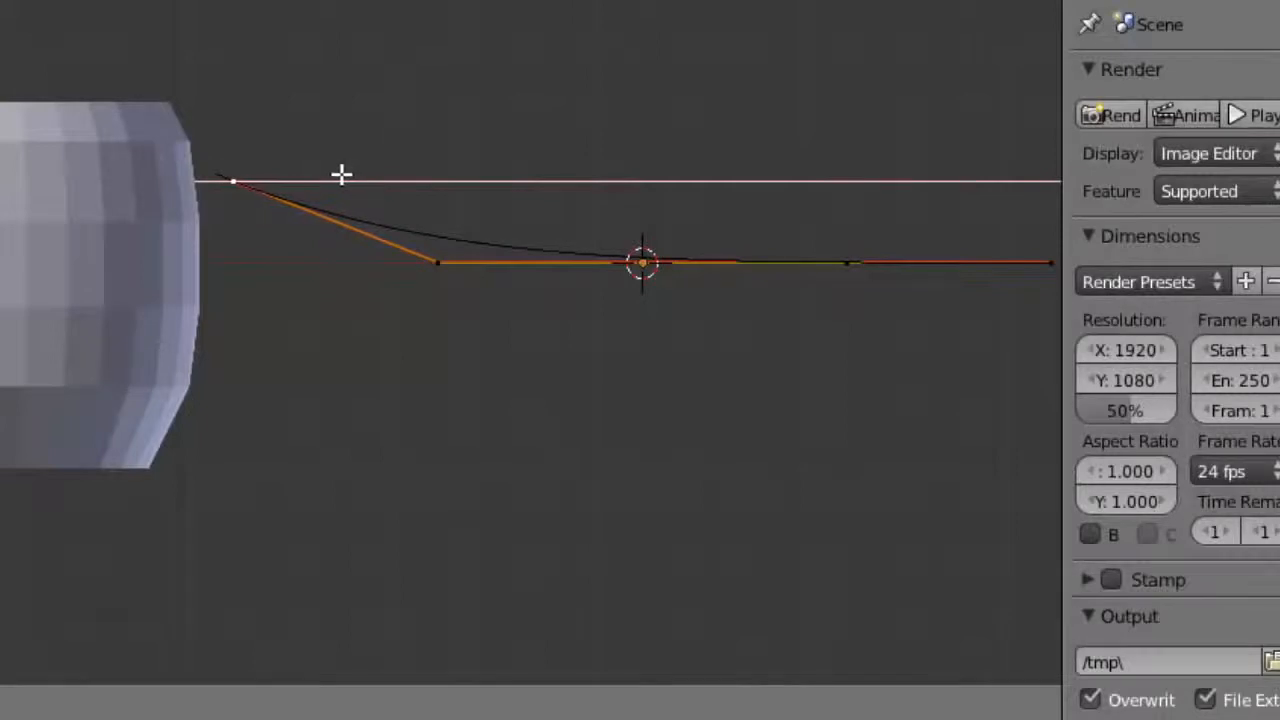
{"action": "left_click", "coordinate": [338, 178]}
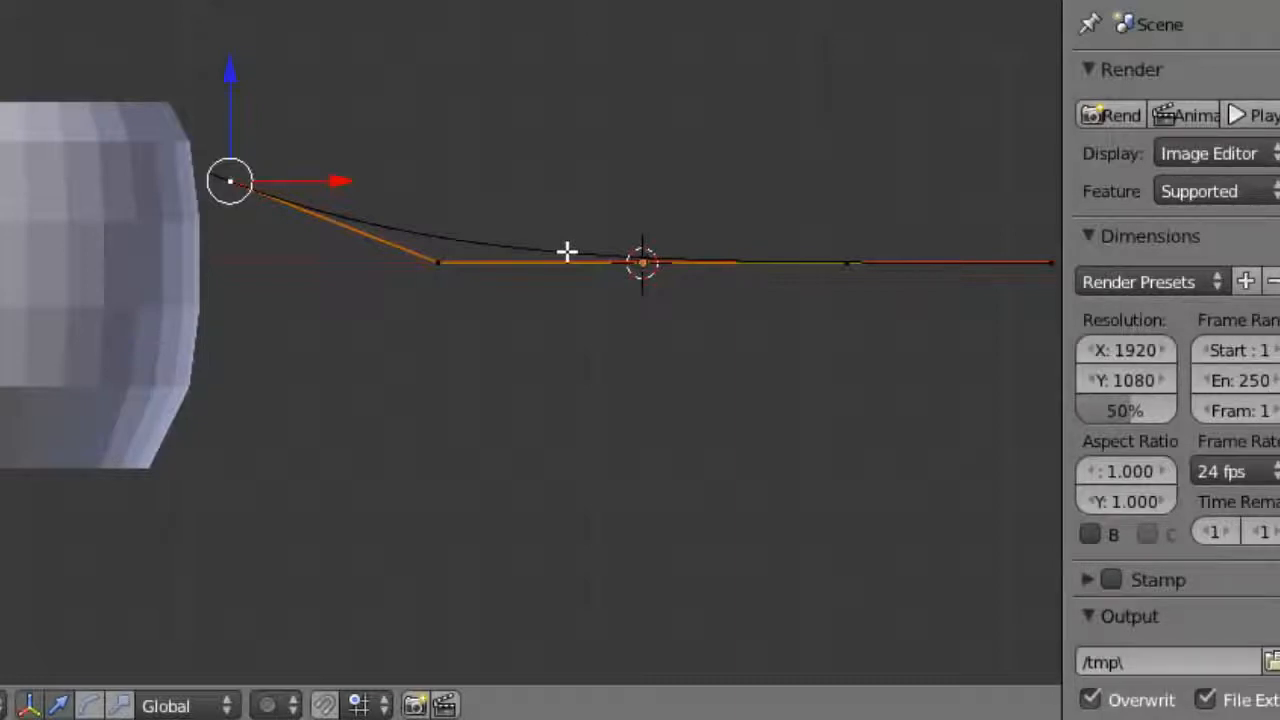
Step: Lift the second control point and shift it left, then reposition the path's right end point
{"action": "right_click", "coordinate": [435, 264]}
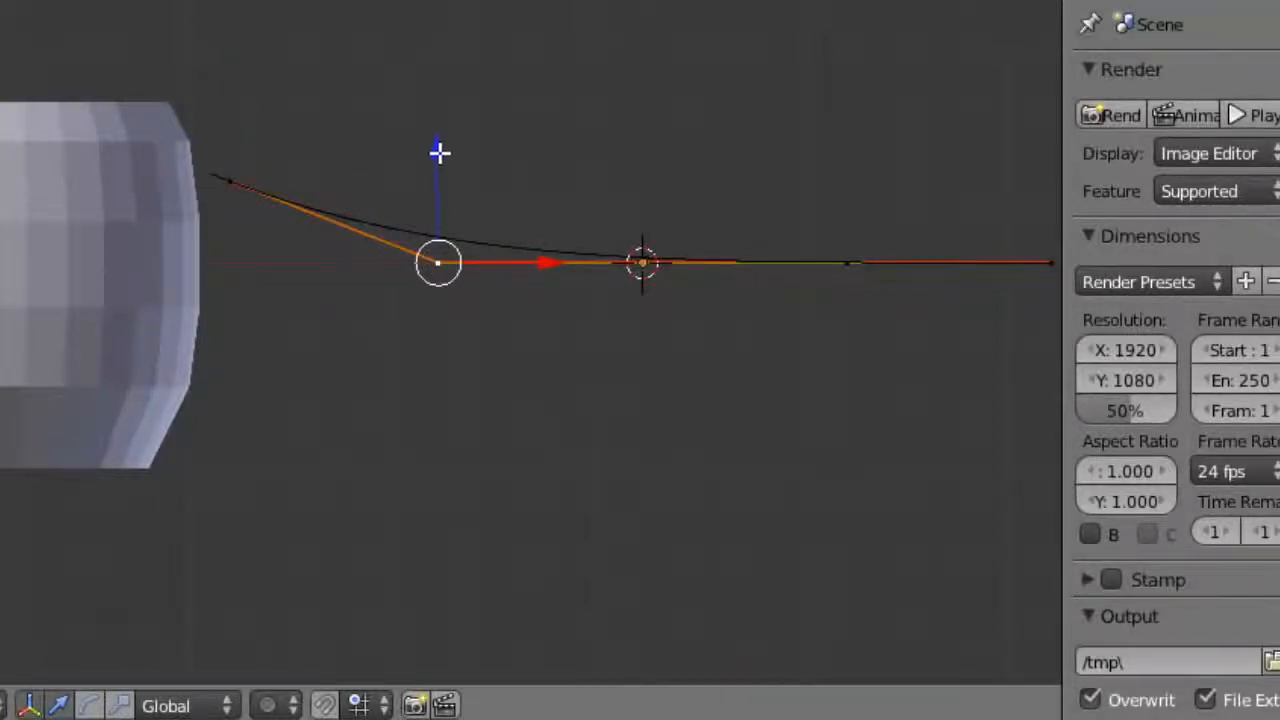
{"action": "left_click_drag", "start_coordinate": [440, 152], "coordinate": [426, 22]}
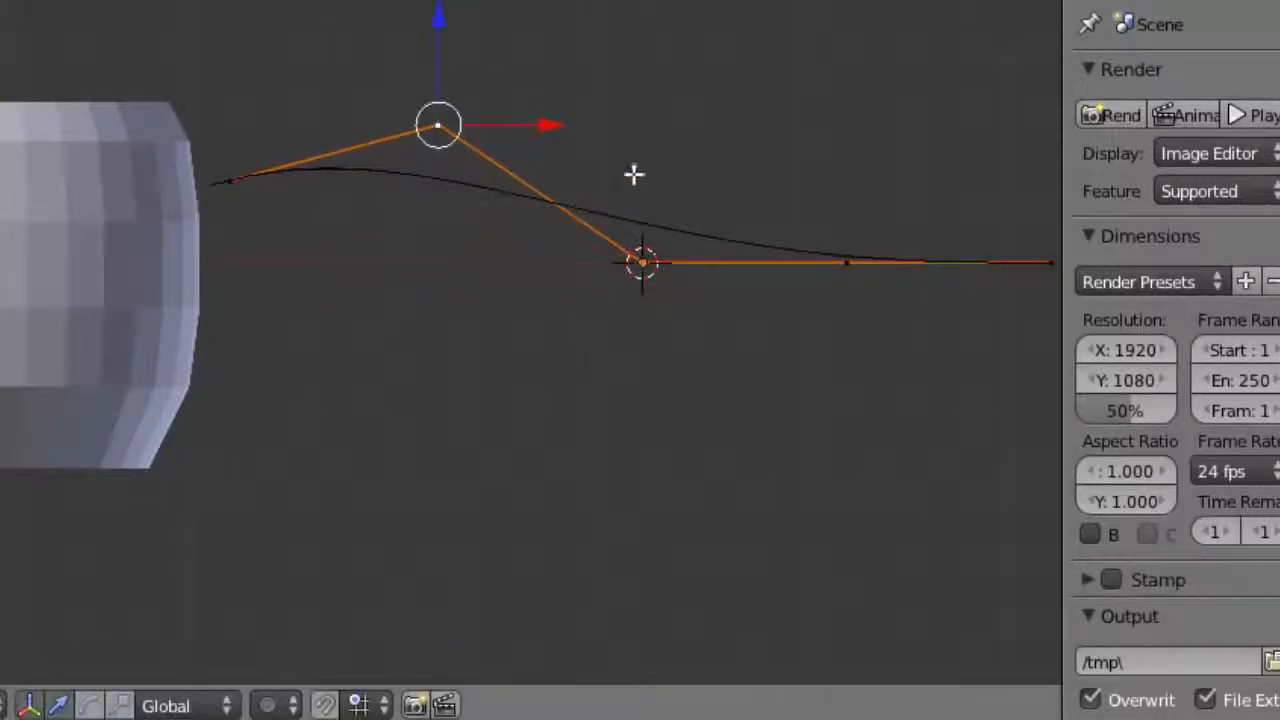
{"action": "left_click_drag", "start_coordinate": [553, 124], "coordinate": [460, 121]}
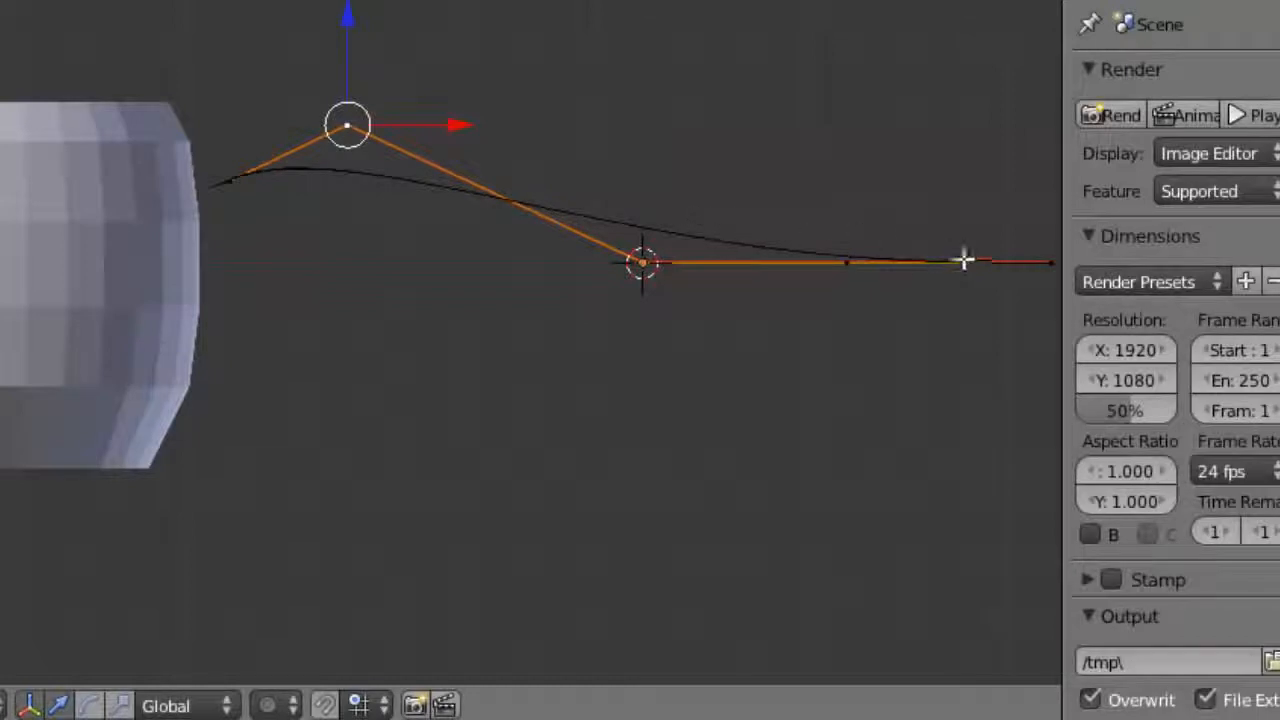
{"action": "right_click", "coordinate": [1050, 264]}
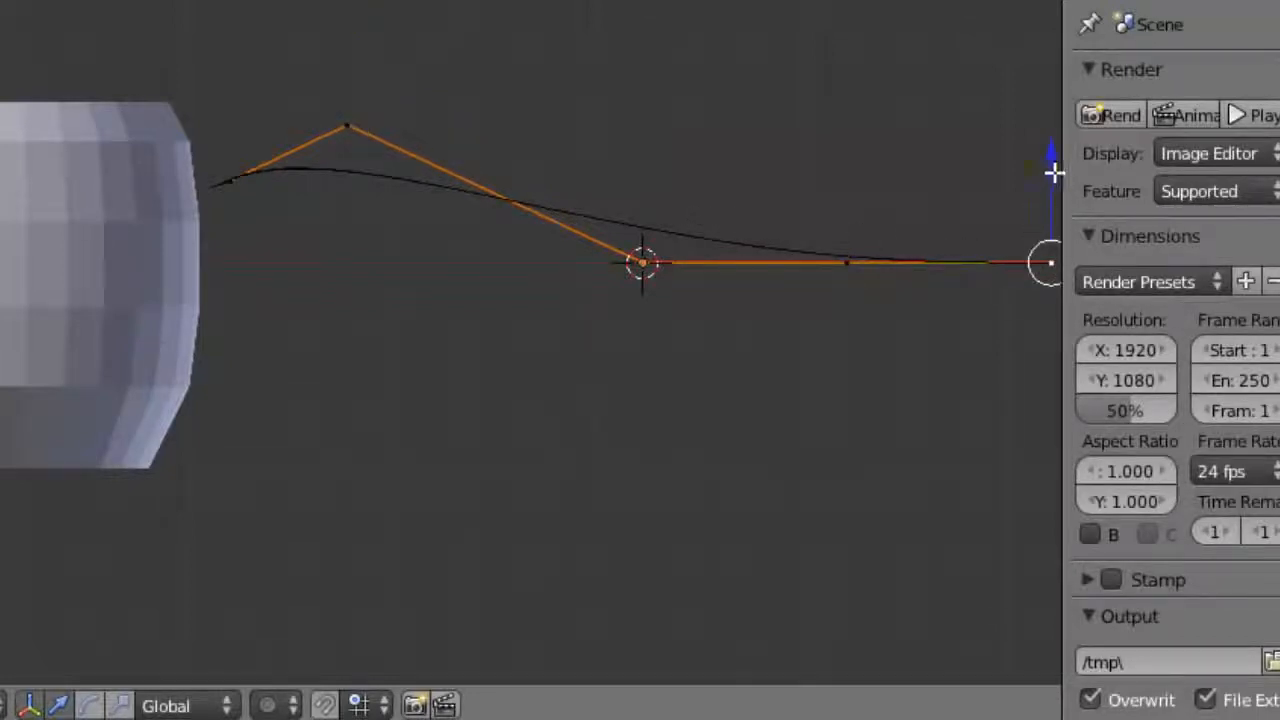
{"action": "key", "text": "g"}
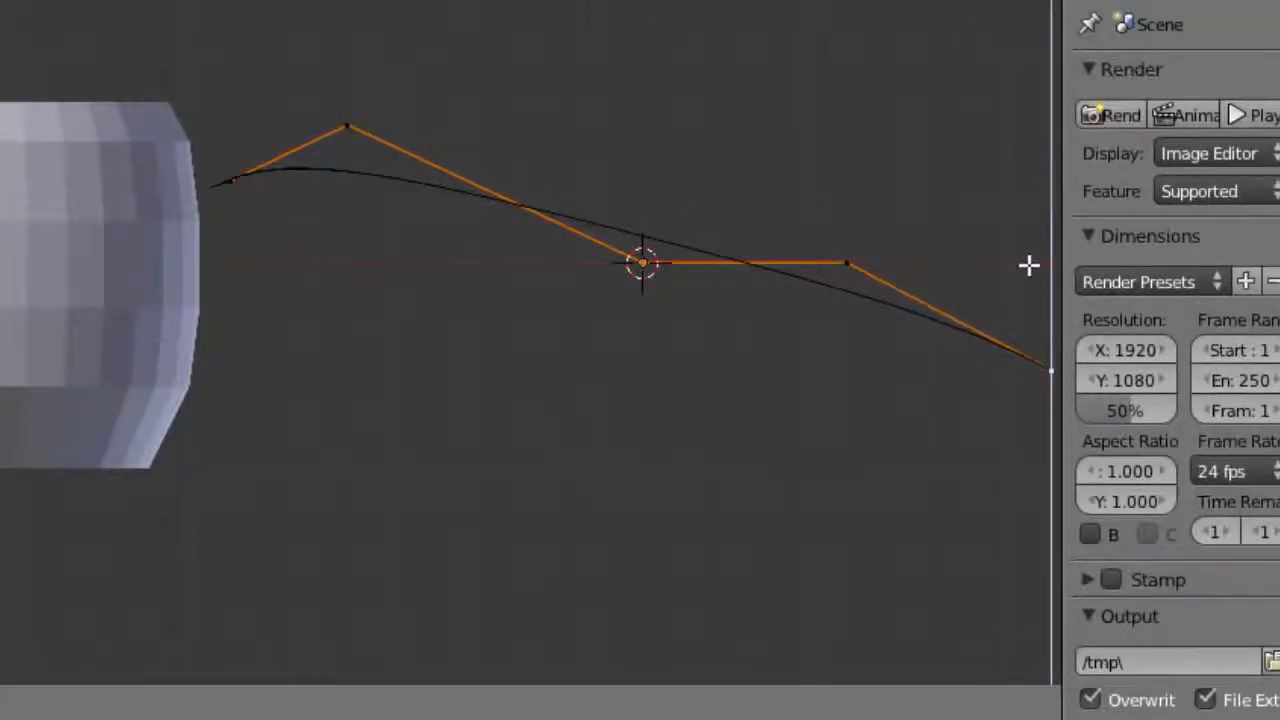
{"action": "left_click", "coordinate": [1029, 266]}
{"action": "scroll", "coordinate": [952, 344], "scroll_direction": "down", "scroll_amount": 1}
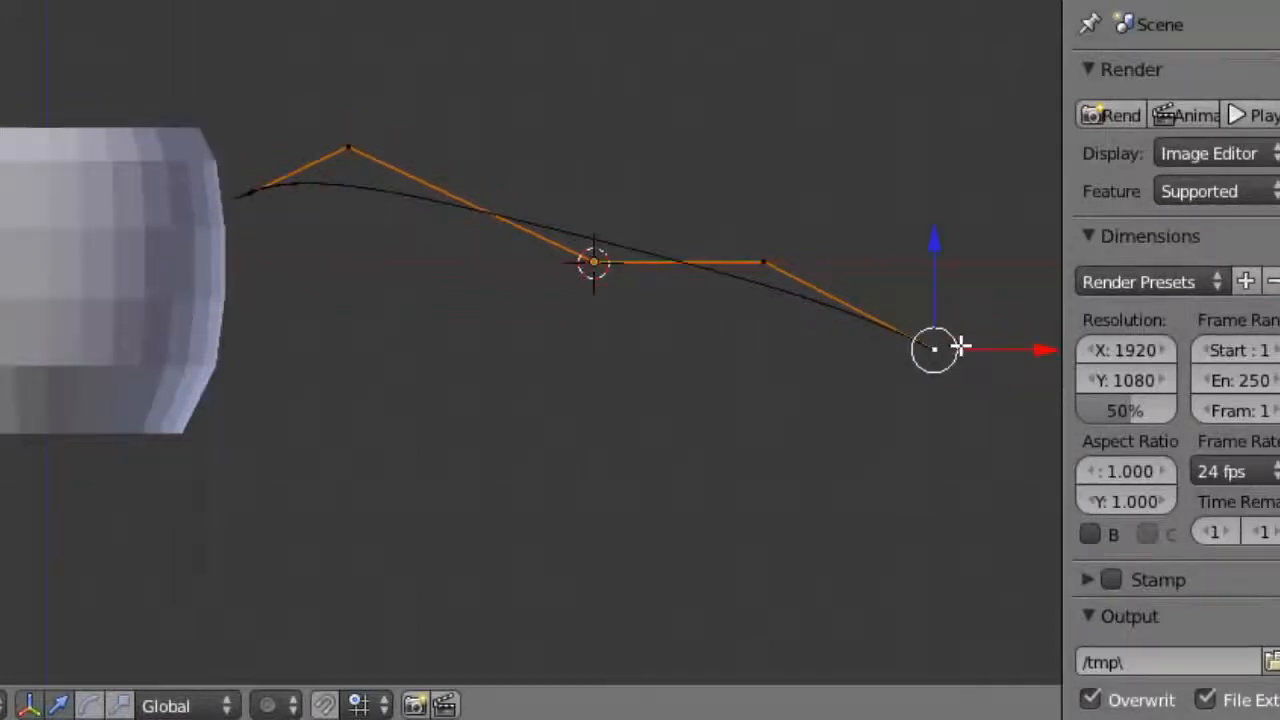
{"action": "left_click_drag", "start_coordinate": [1043, 351], "coordinate": [362, 353]}
Step: Lower the far end point below the cup's midline and pull the tip point toward the cup
{"action": "right_click", "coordinate": [763, 262]}
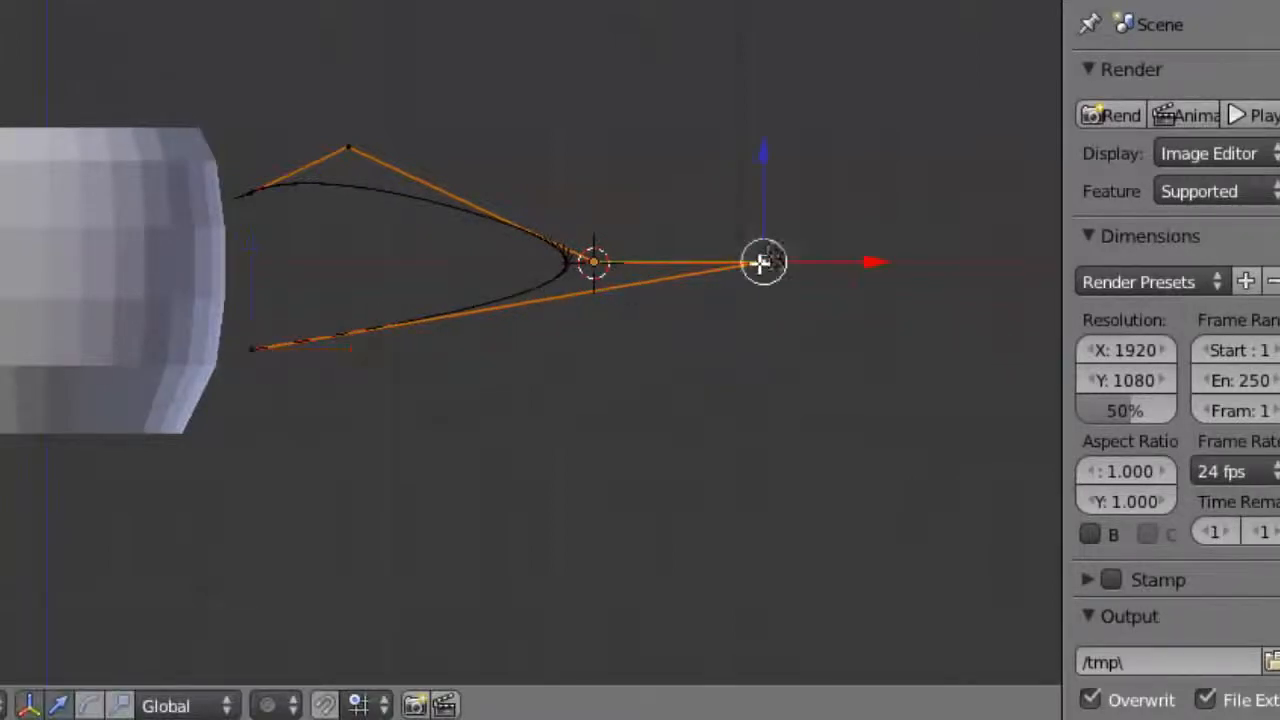
{"action": "left_click_drag", "start_coordinate": [763, 151], "coordinate": [746, 286]}
{"action": "left_click_drag", "start_coordinate": [886, 398], "coordinate": [477, 386]}
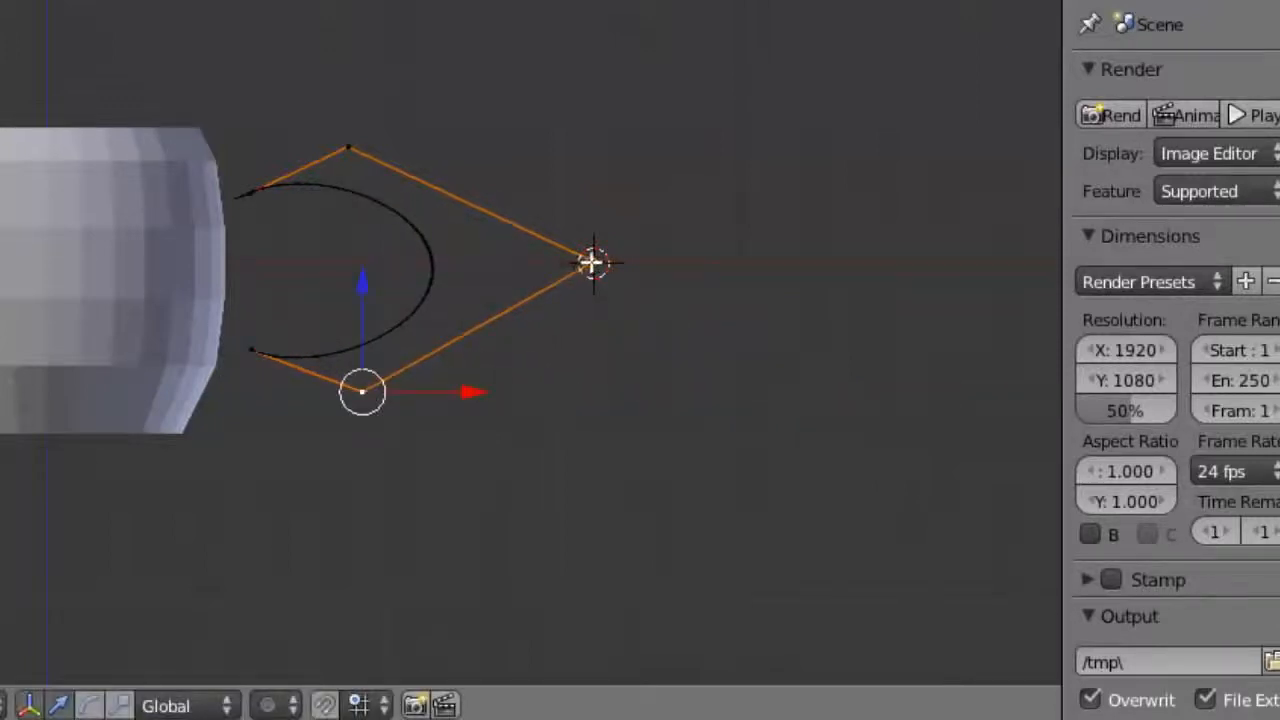
{"action": "right_click", "coordinate": [592, 262]}
{"action": "left_click_drag", "start_coordinate": [712, 263], "coordinate": [587, 262]}
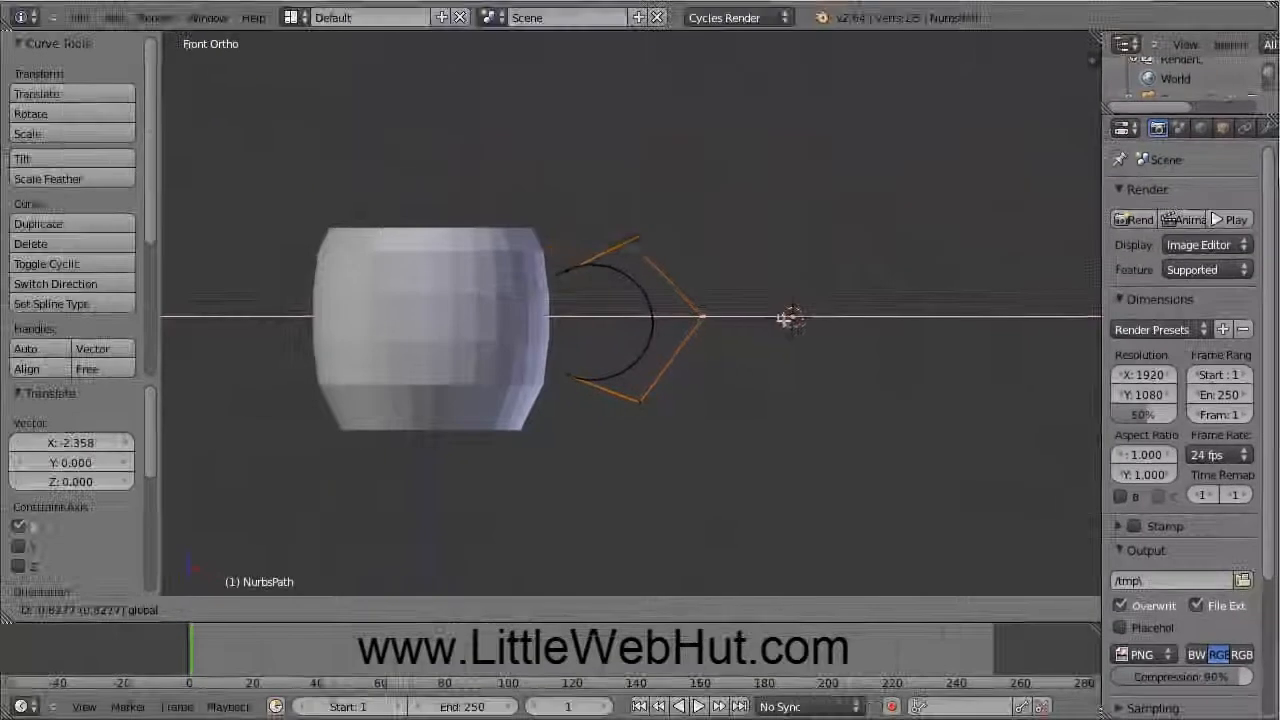
{"action": "left_click_drag", "start_coordinate": [788, 318], "coordinate": [737, 312]}
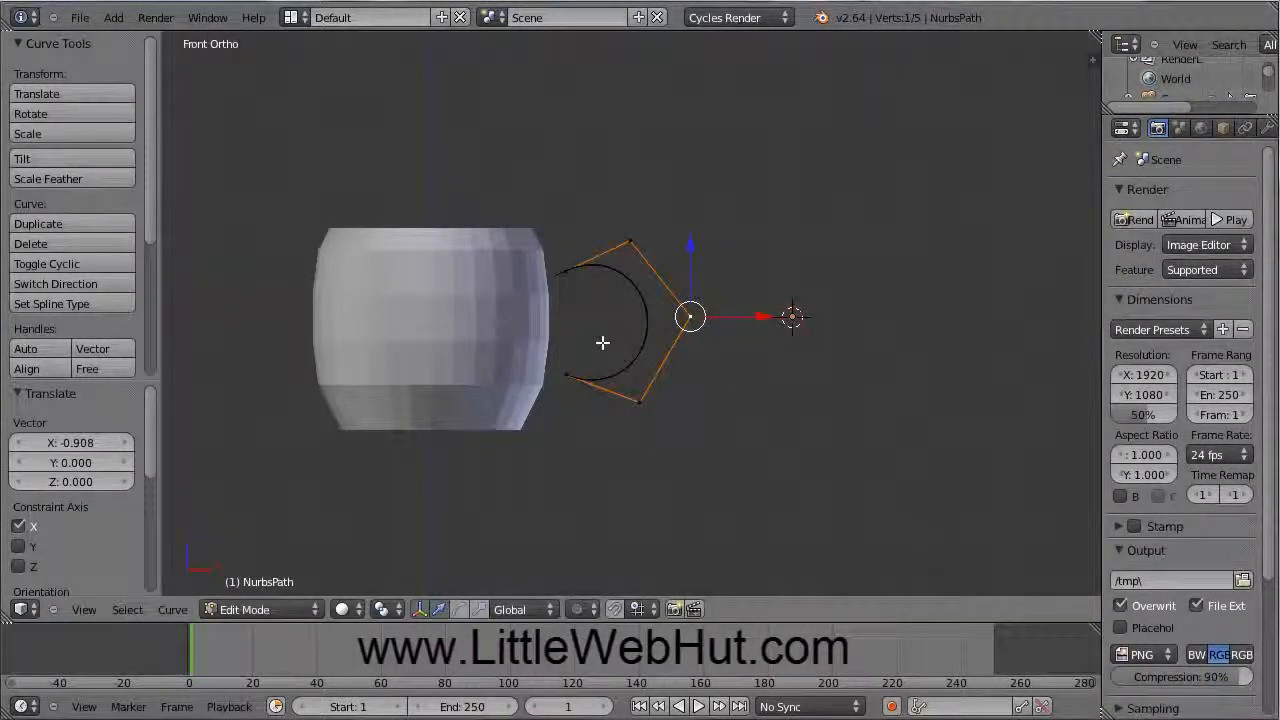
Step: Raise the curve's lower end point slightly along Z
{"action": "scroll", "coordinate": [595, 315], "scroll_direction": "up", "scroll_amount": 5}
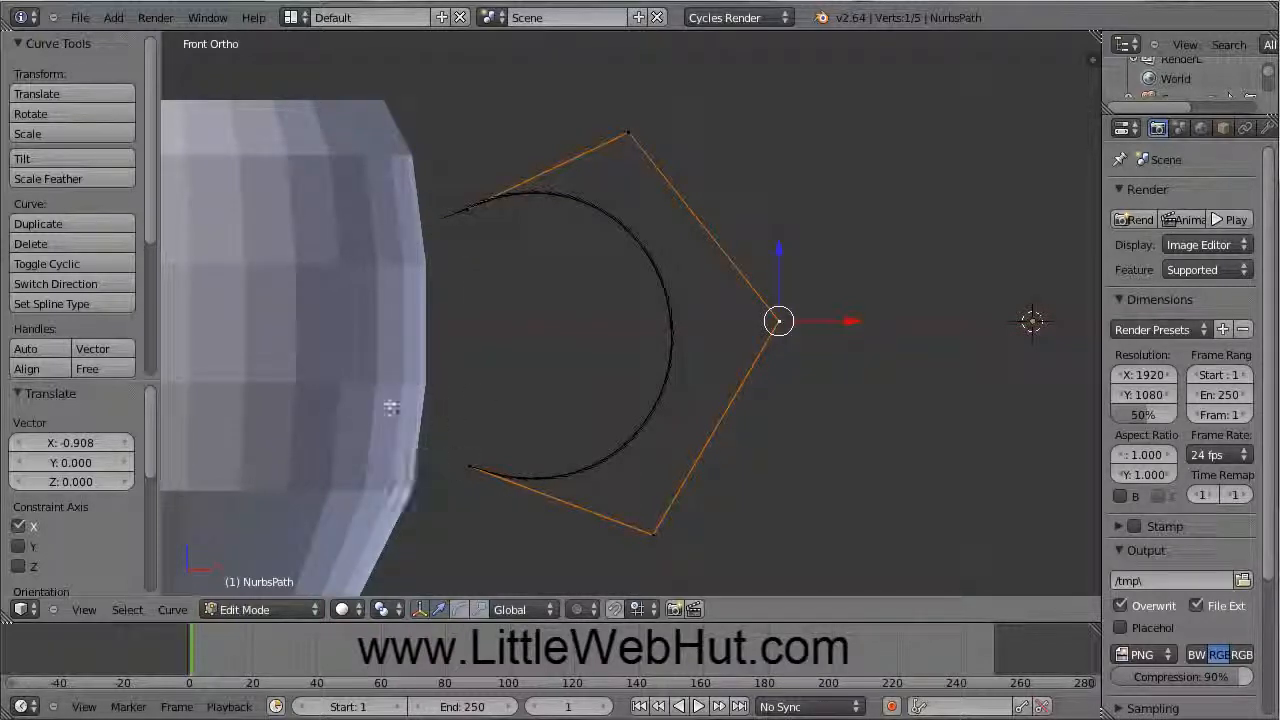
{"action": "right_click", "coordinate": [486, 286]}
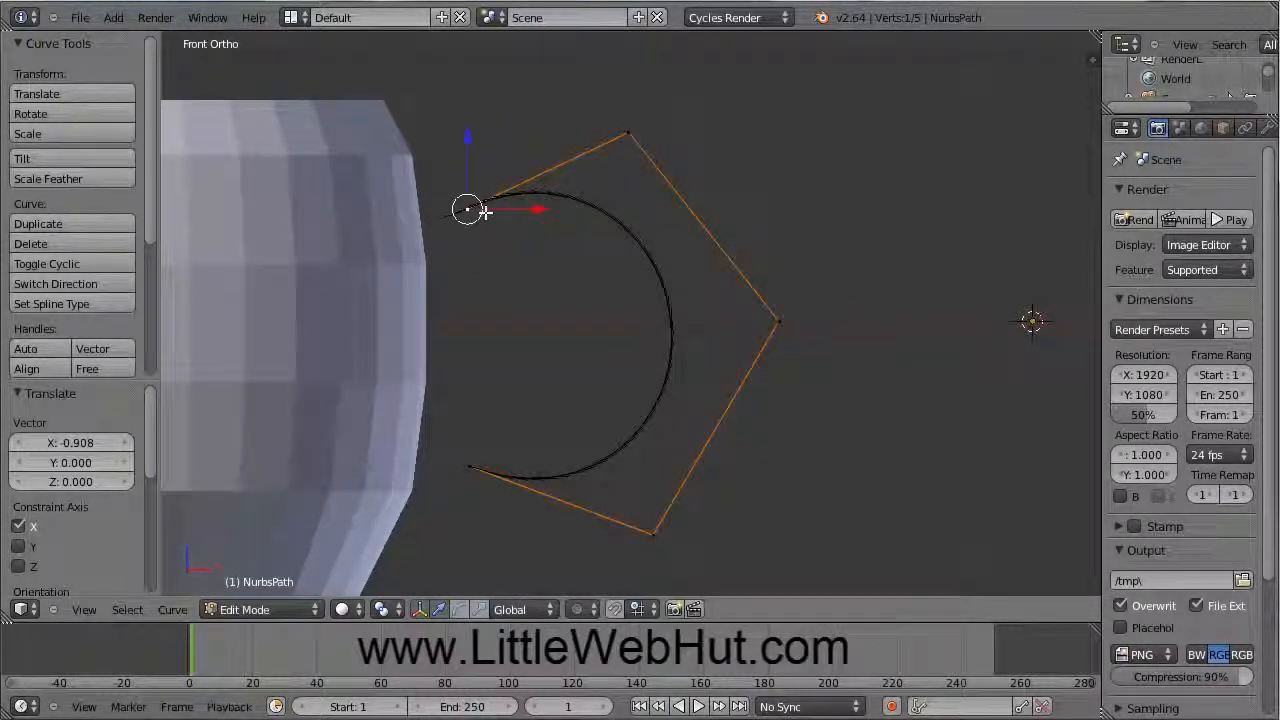
{"action": "right_click", "coordinate": [472, 466]}
{"action": "key", "text": "g"}
{"action": "key", "text": "z"}
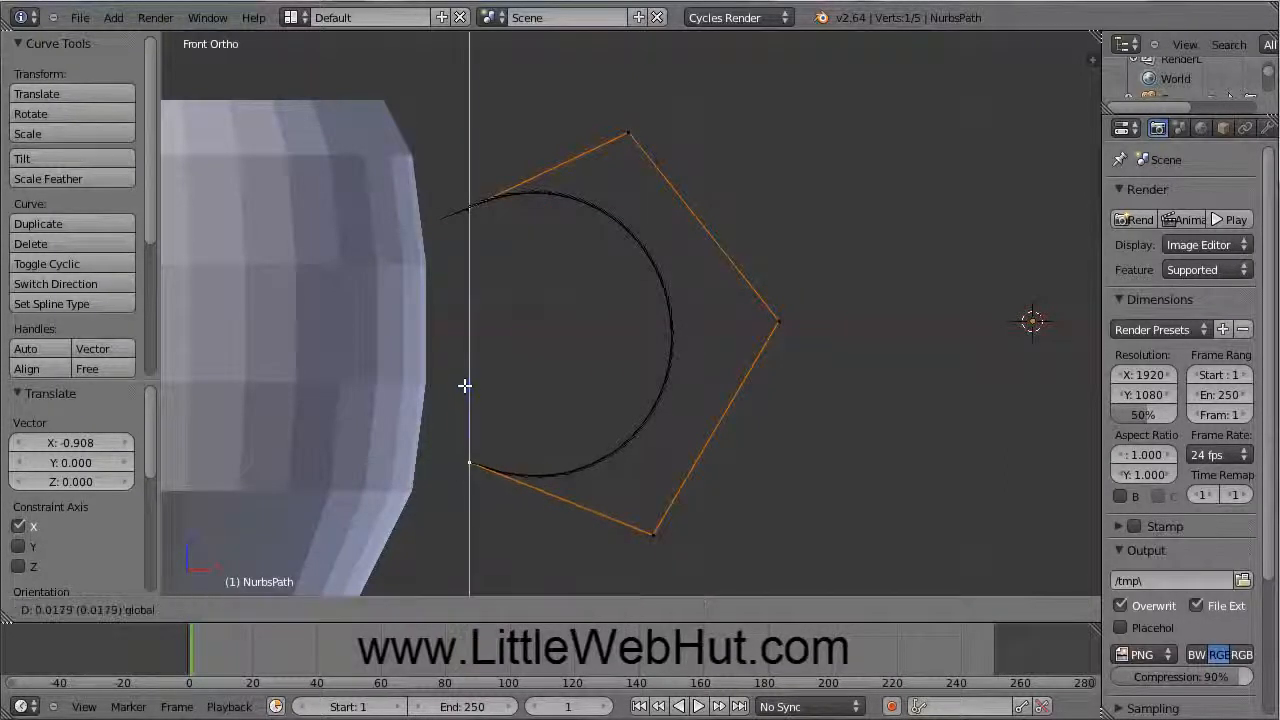
{"action": "left_click", "coordinate": [460, 360]}
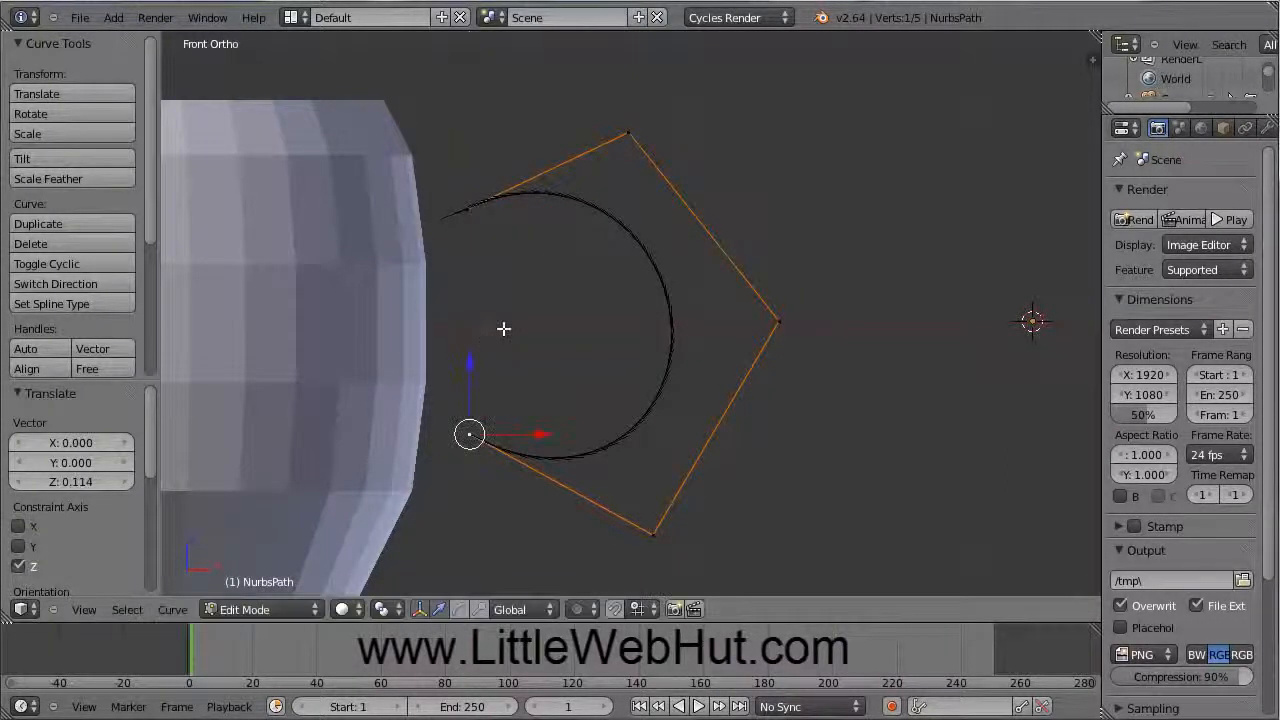
Step: Shift the top control point along X and lower it along Z
{"action": "right_click", "coordinate": [629, 132]}
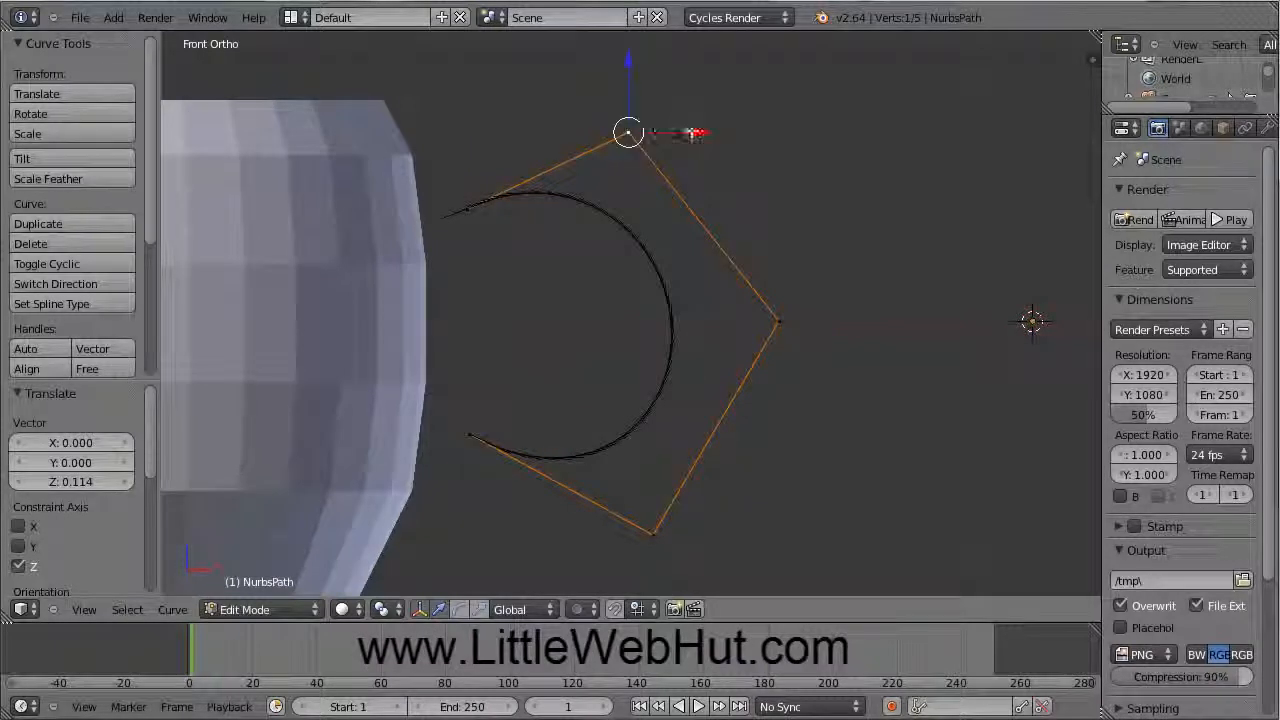
{"action": "key", "text": "g"}
{"action": "key", "text": "x"}
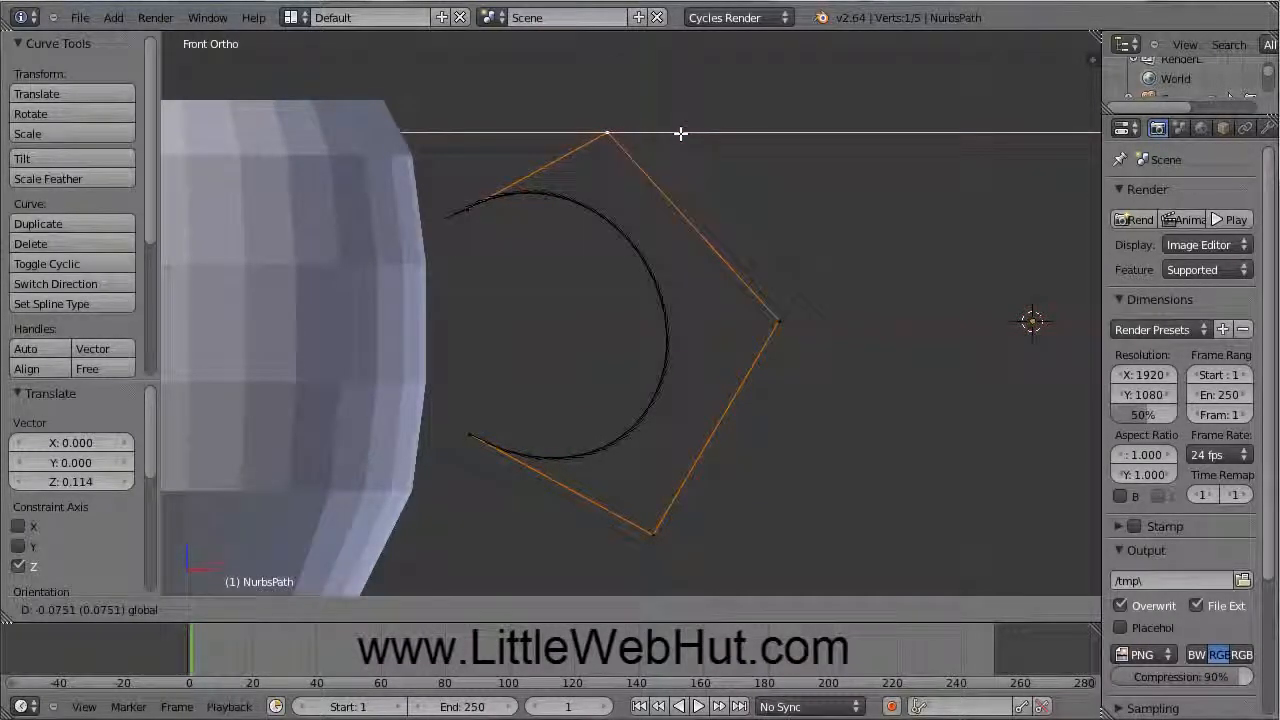
{"action": "left_click", "coordinate": [680, 133]}
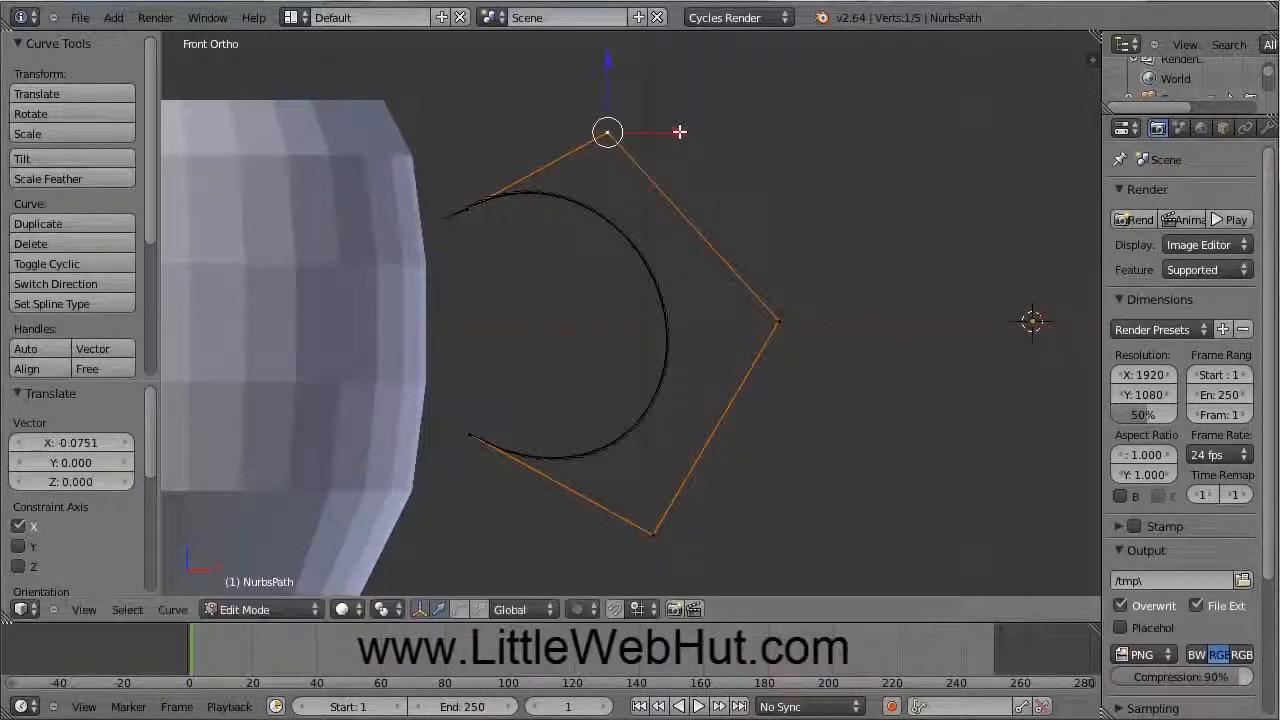
{"action": "key", "text": "g"}
{"action": "key", "text": "z"}
{"action": "left_click", "coordinate": [605, 78]}
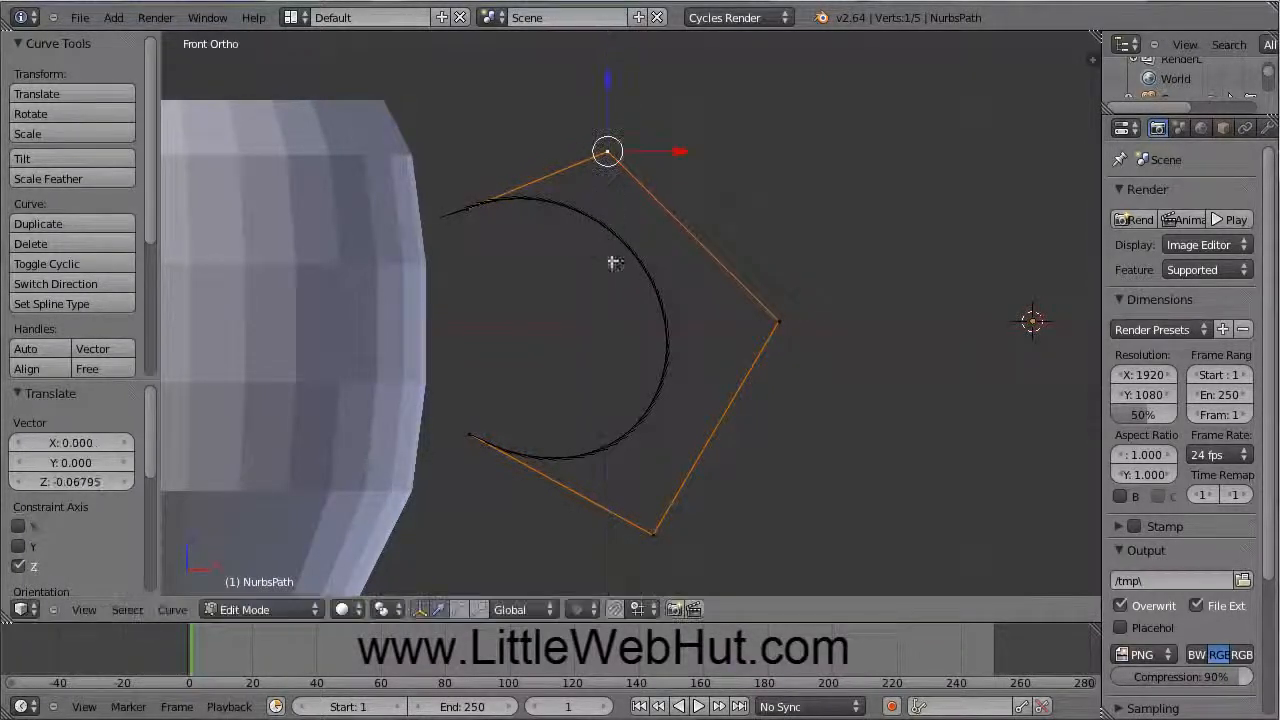
Step: Slide the bottom control point along X and raise it along Z
{"action": "right_click", "coordinate": [652, 533]}
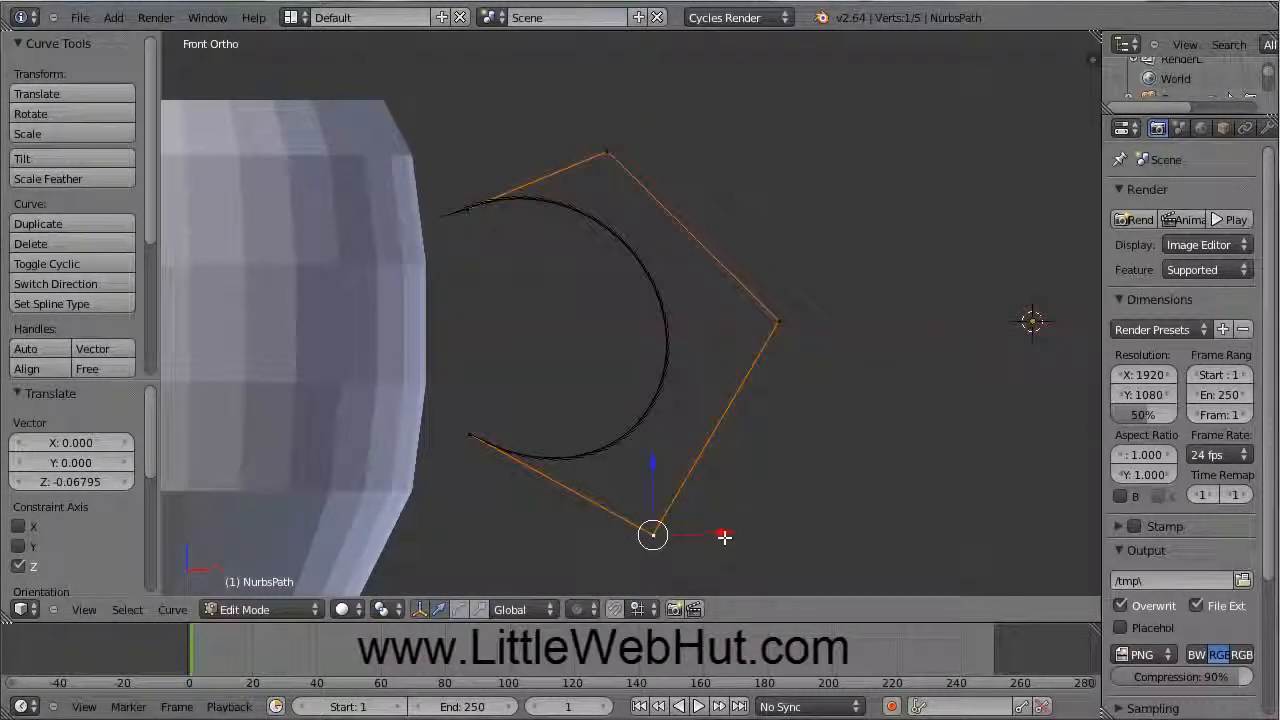
{"action": "key", "text": "g"}
{"action": "key", "text": "x"}
{"action": "left_click", "coordinate": [678, 535]}
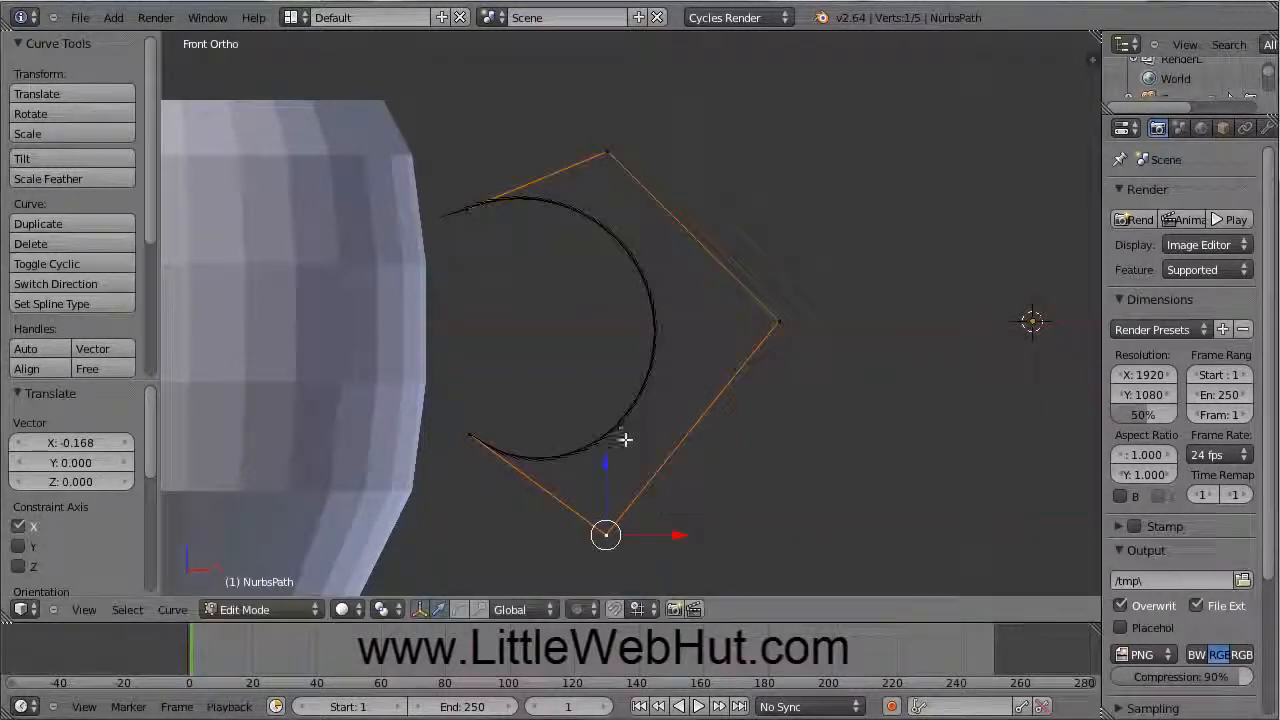
{"action": "key", "text": "g"}
{"action": "key", "text": "z"}
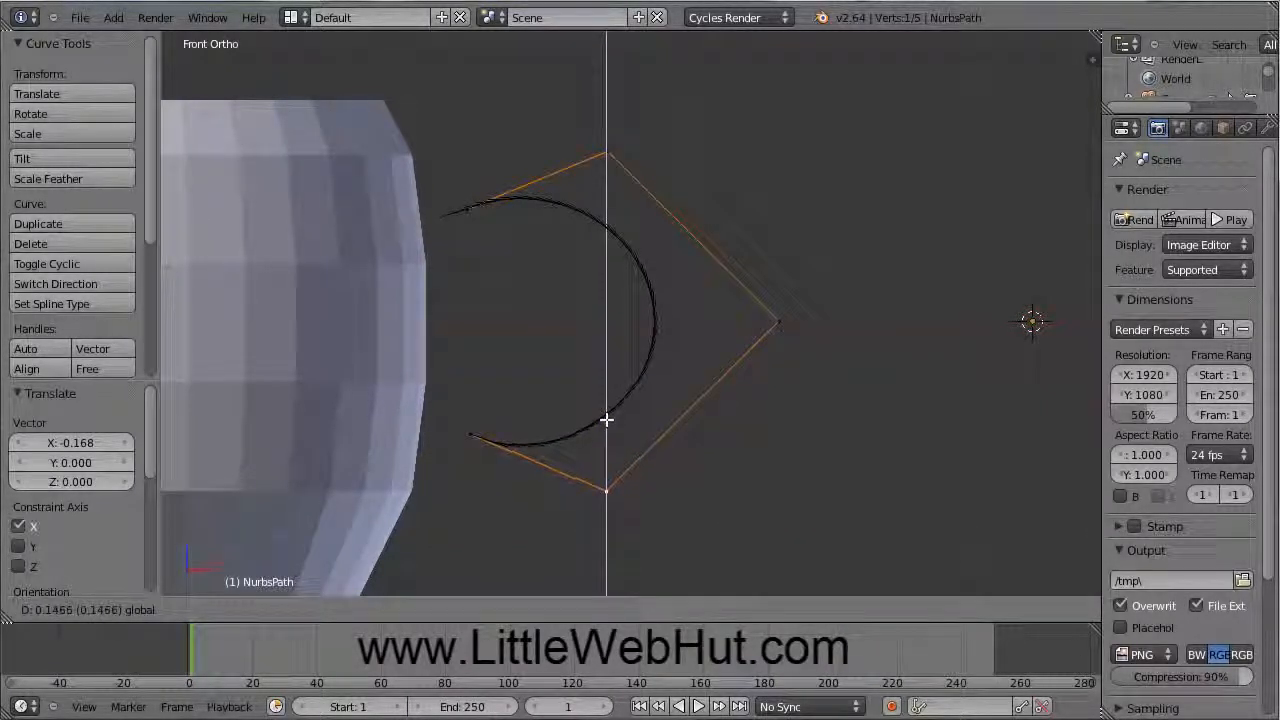
{"action": "left_click", "coordinate": [608, 418]}
Step: Pull the right tip point toward the cup along X, then return to Object Mode
{"action": "right_click", "coordinate": [778, 321]}
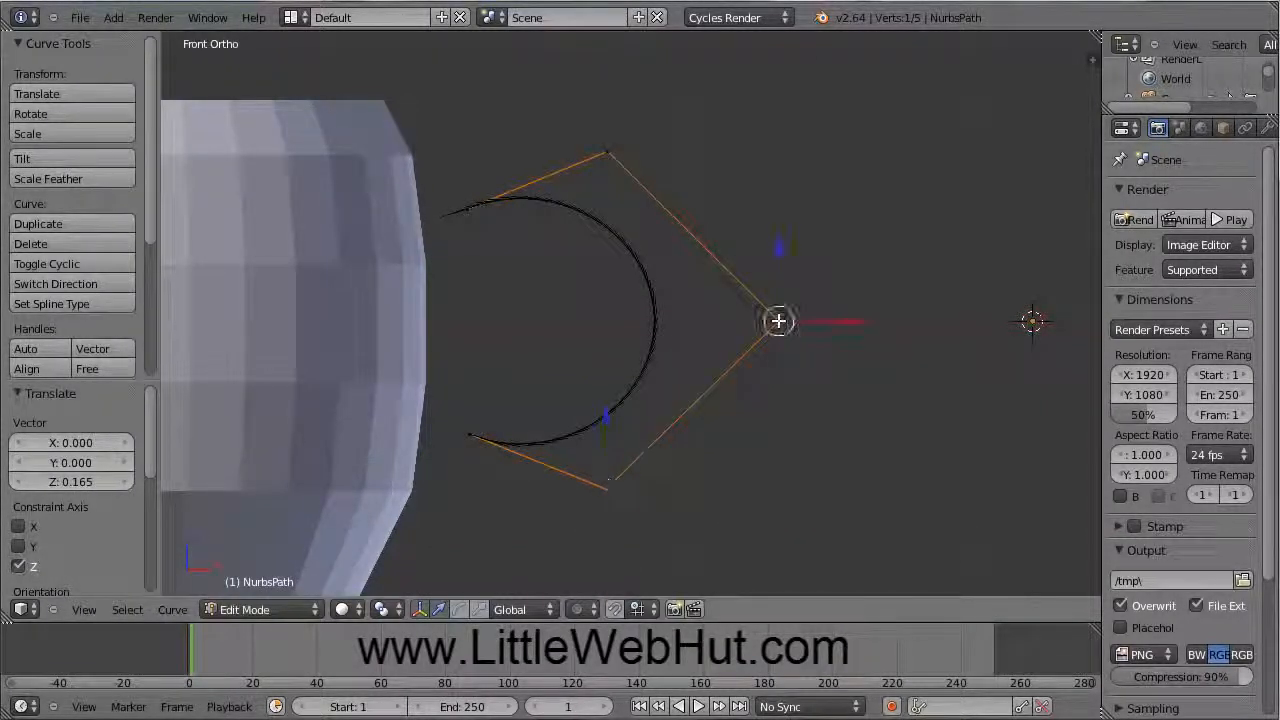
{"action": "key", "text": "g"}
{"action": "key", "text": "x"}
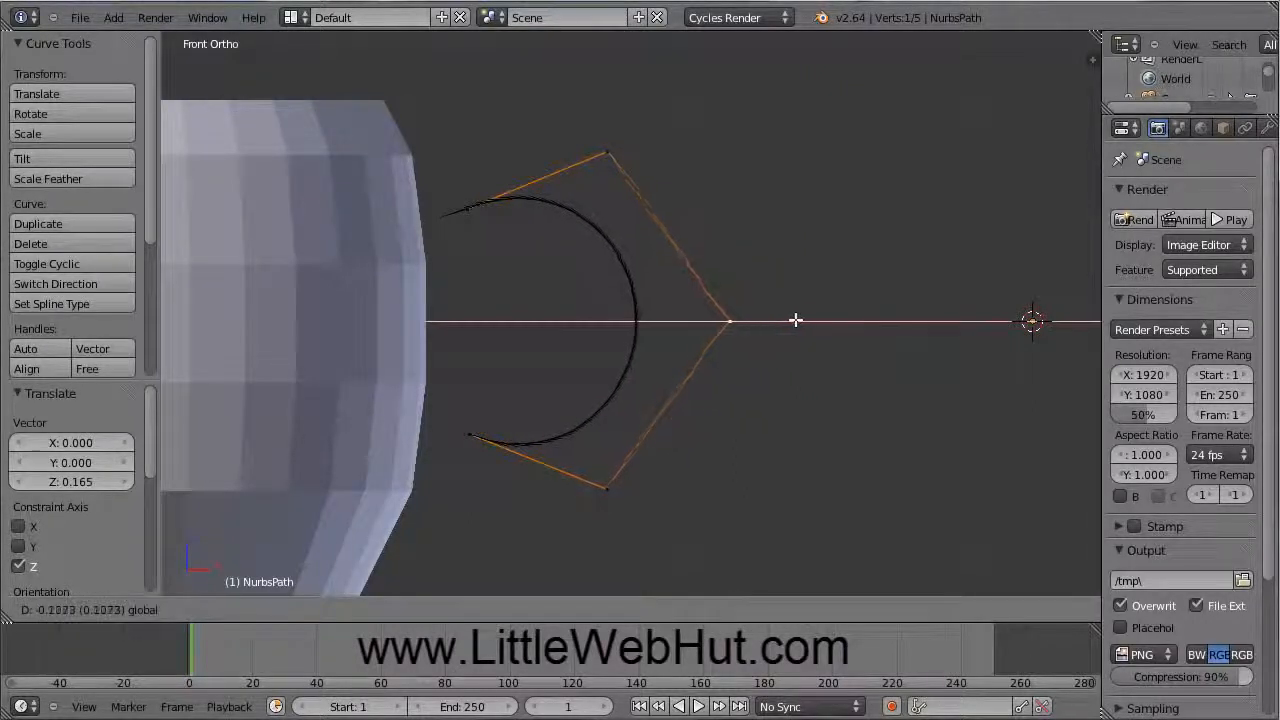
{"action": "left_click", "coordinate": [737, 326]}
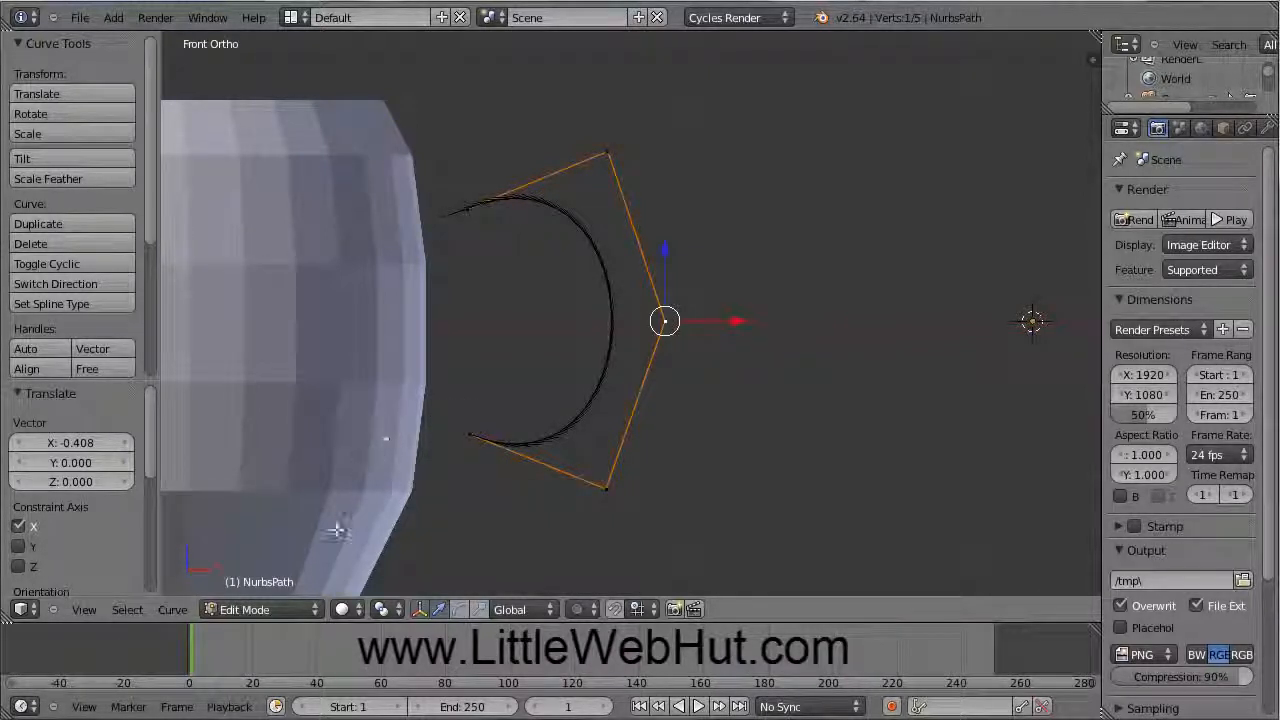
{"action": "left_click", "coordinate": [308, 612]}
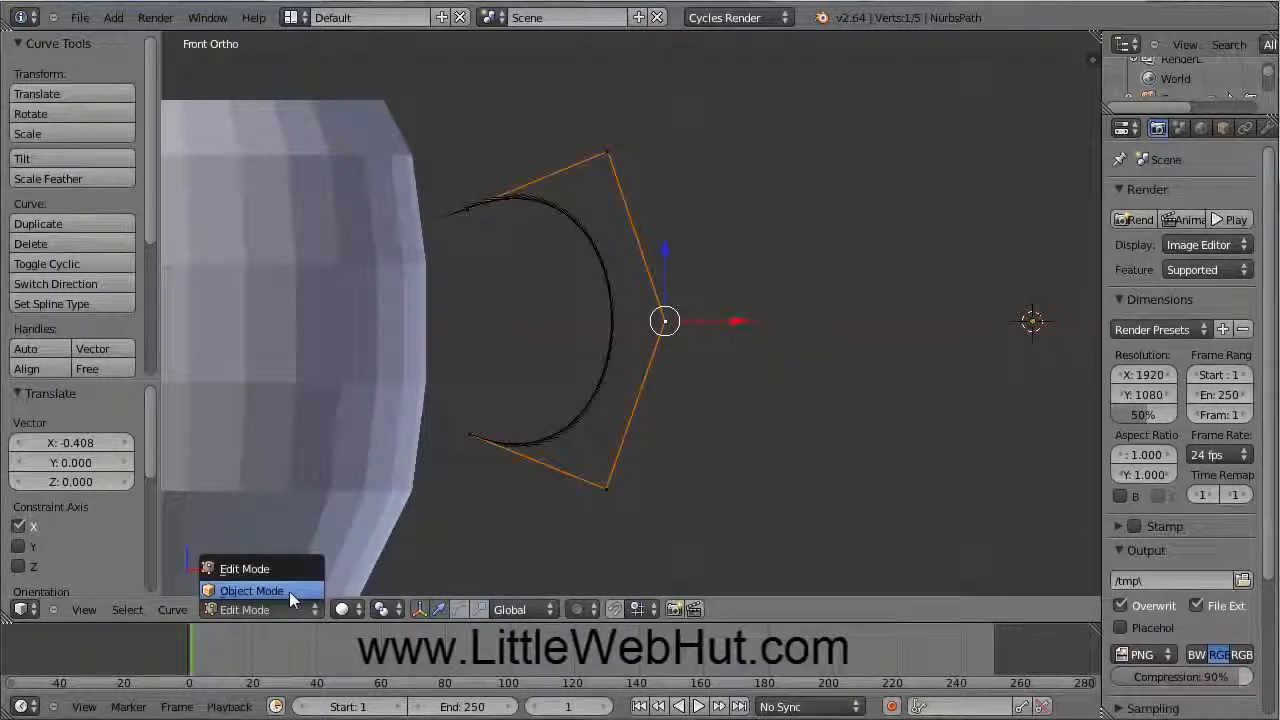
{"action": "left_click", "coordinate": [289, 590]}
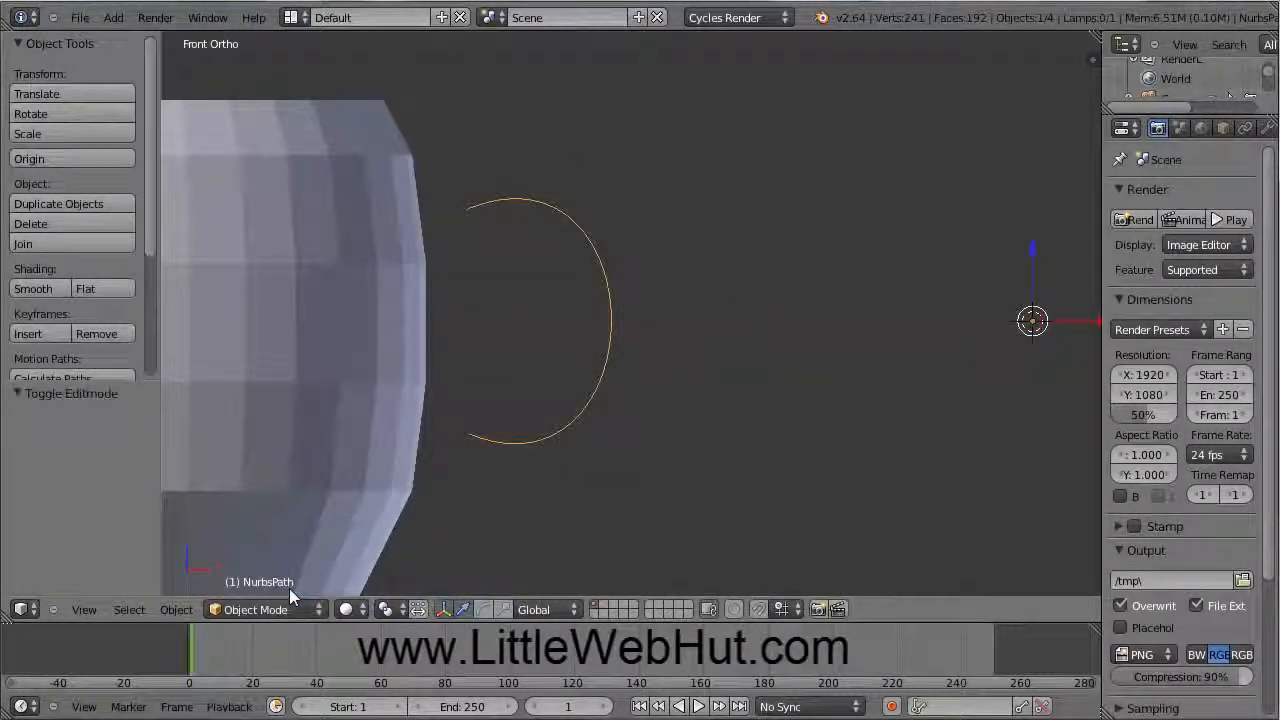
Step: Add a Bezier circle and scale it down to 0.2 as the handle's cross-section
{"action": "left_click", "coordinate": [113, 17]}
{"action": "mouse_move", "coordinate": [130, 57]}
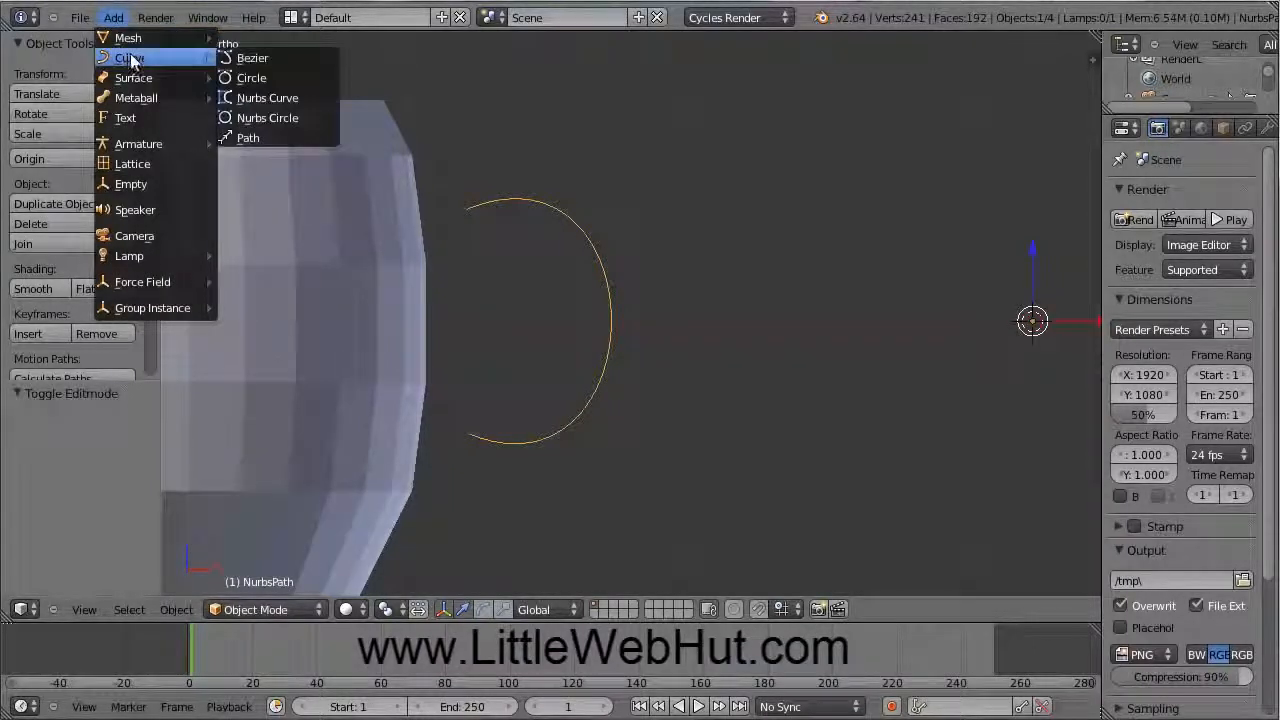
{"action": "left_click", "coordinate": [268, 79]}
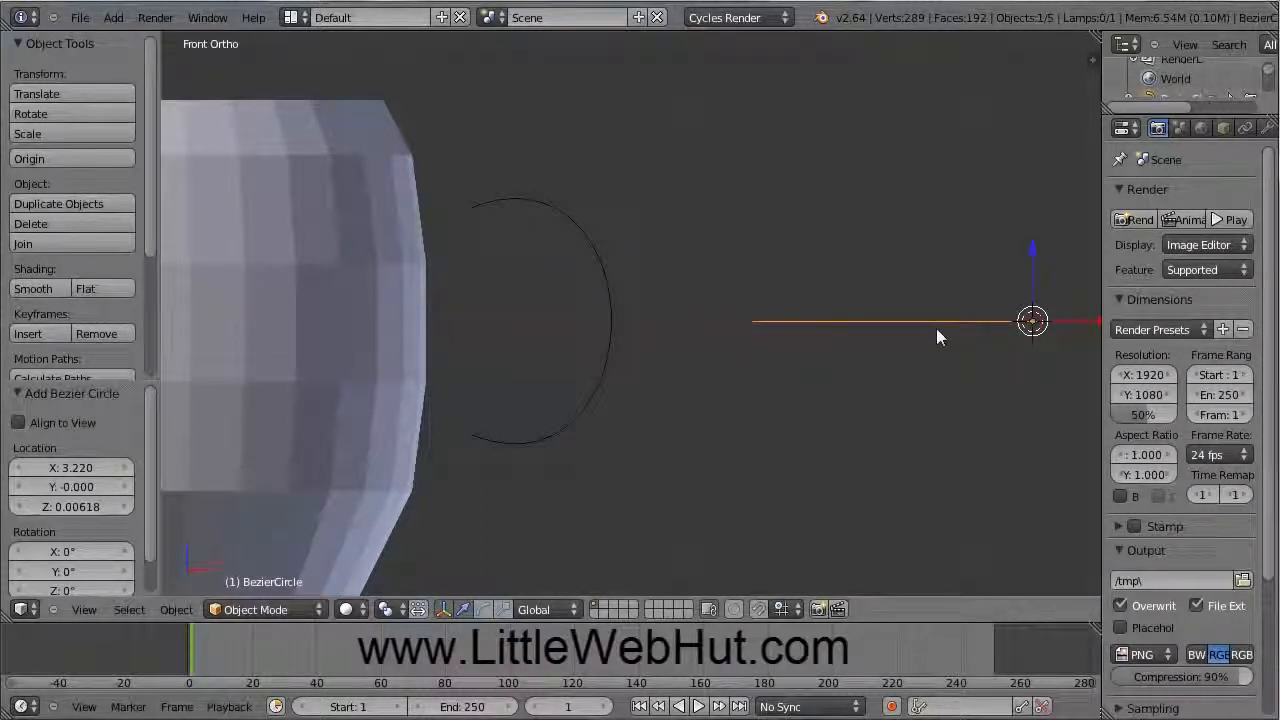
{"action": "mouse_move", "coordinate": [955, 318]}
{"action": "middle_mouse_down"}
{"action": "mouse_move", "coordinate": [920, 364]}
{"action": "mouse_move", "coordinate": [926, 353]}
{"action": "middle_mouse_up"}
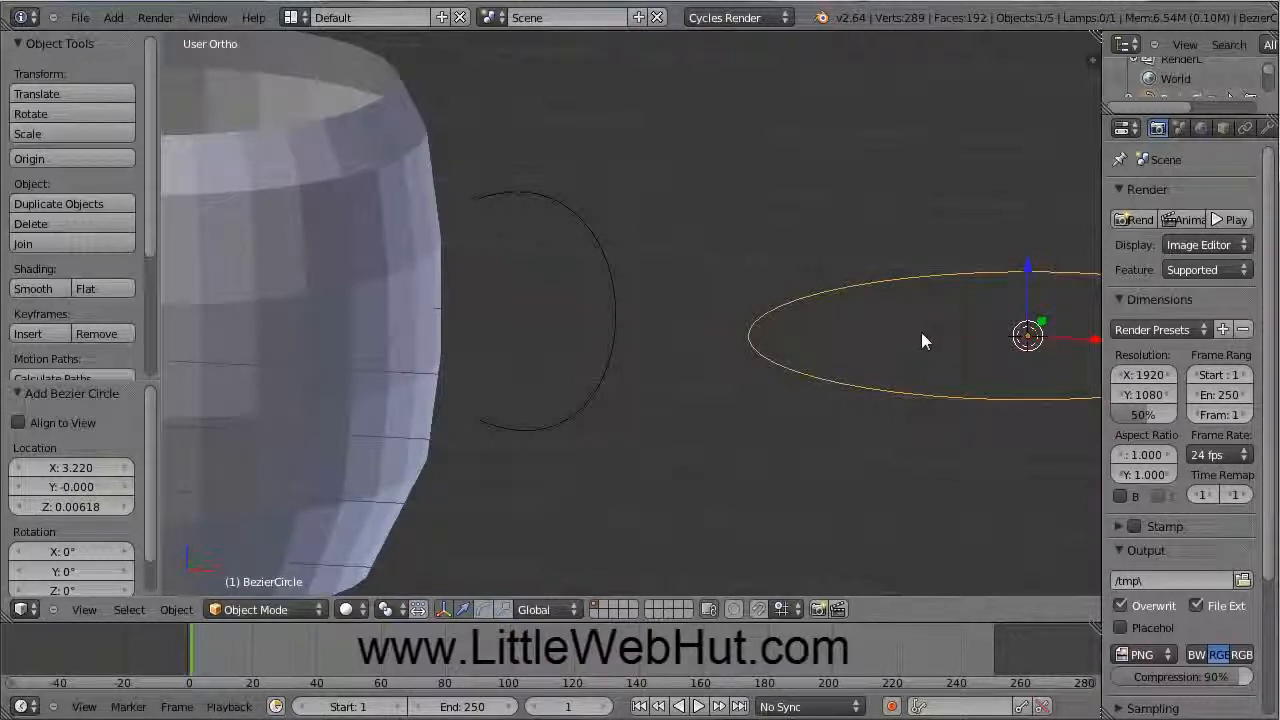
{"action": "key", "text": "s"}
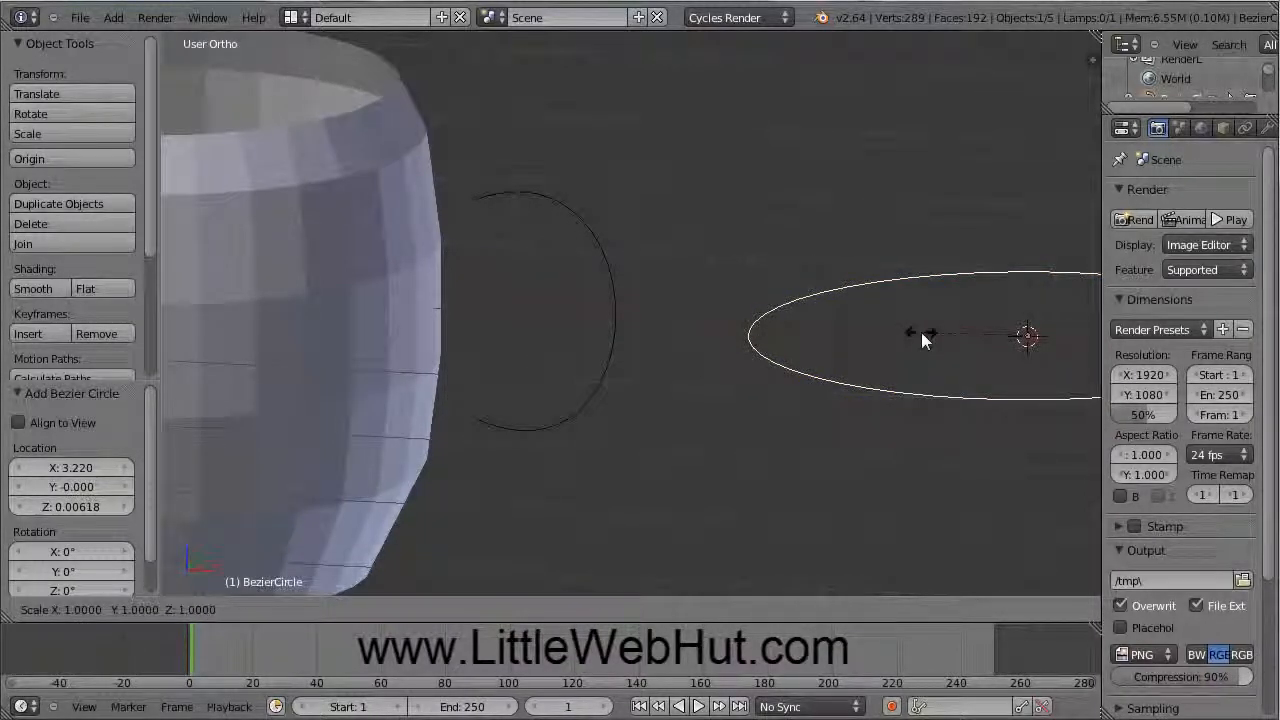
{"action": "type", "text": "0.2"}
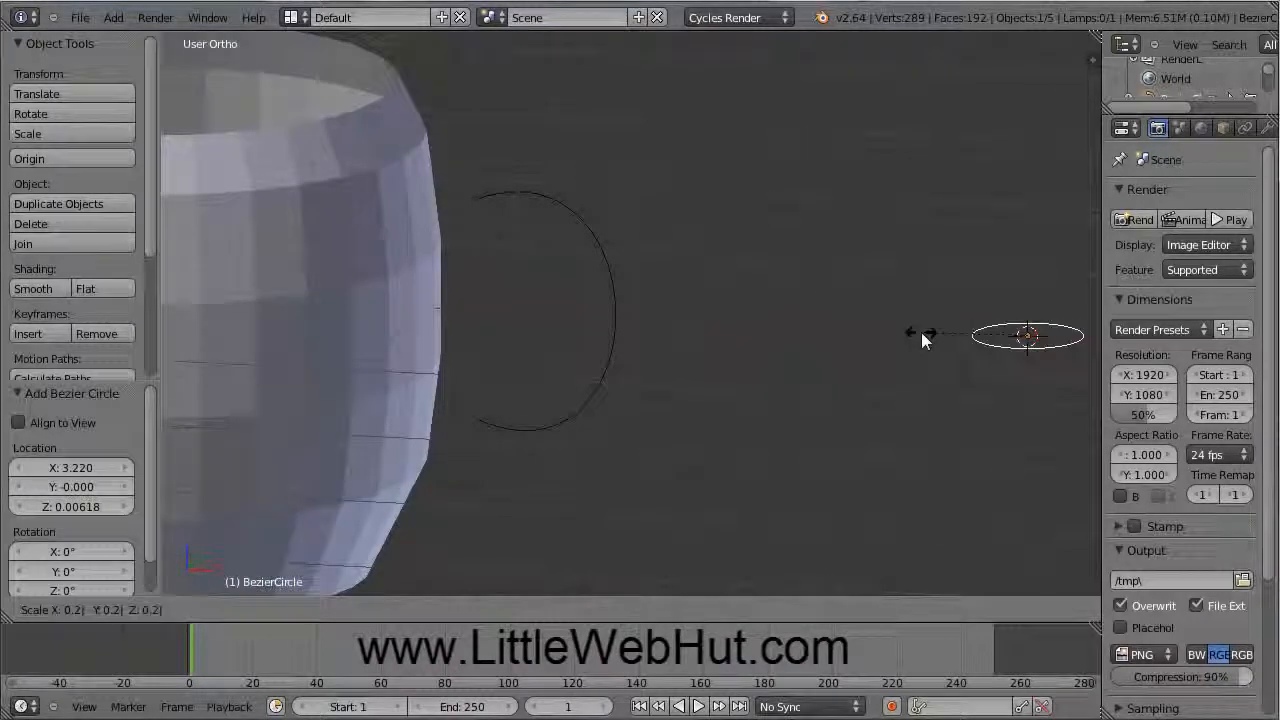
{"action": "key", "text": "Return"}
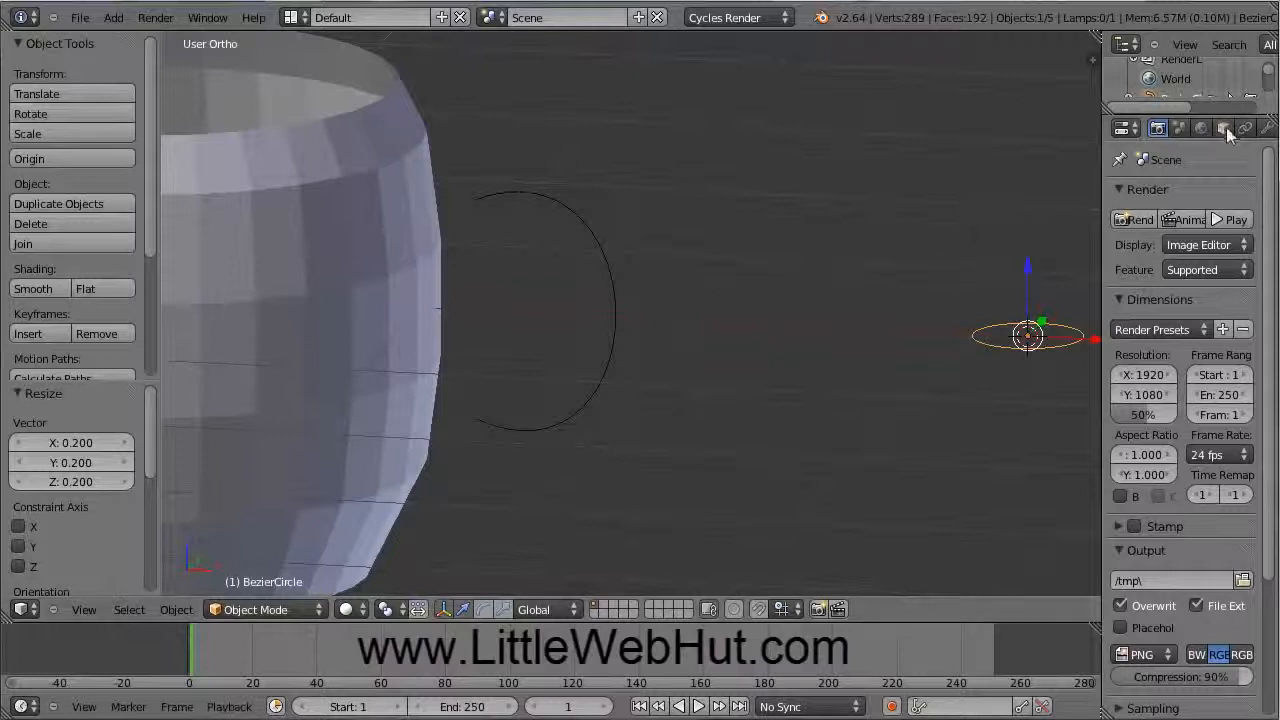
Step: Set the NURBS path's Bevel Object to BezierCircle, turning the arc into a round tube
{"action": "scroll", "coordinate": [1272, 78], "scroll_direction": "down", "scroll_amount": 3}
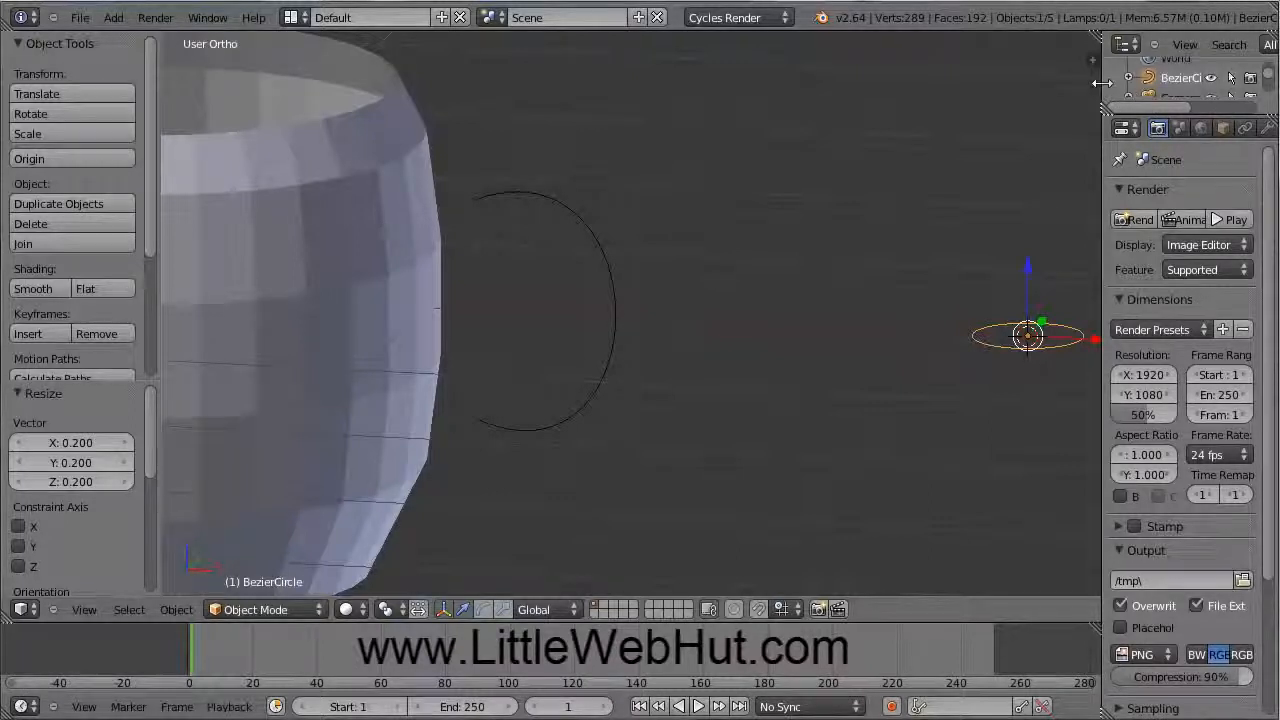
{"action": "left_click_drag", "start_coordinate": [1100, 83], "coordinate": [1050, 88]}
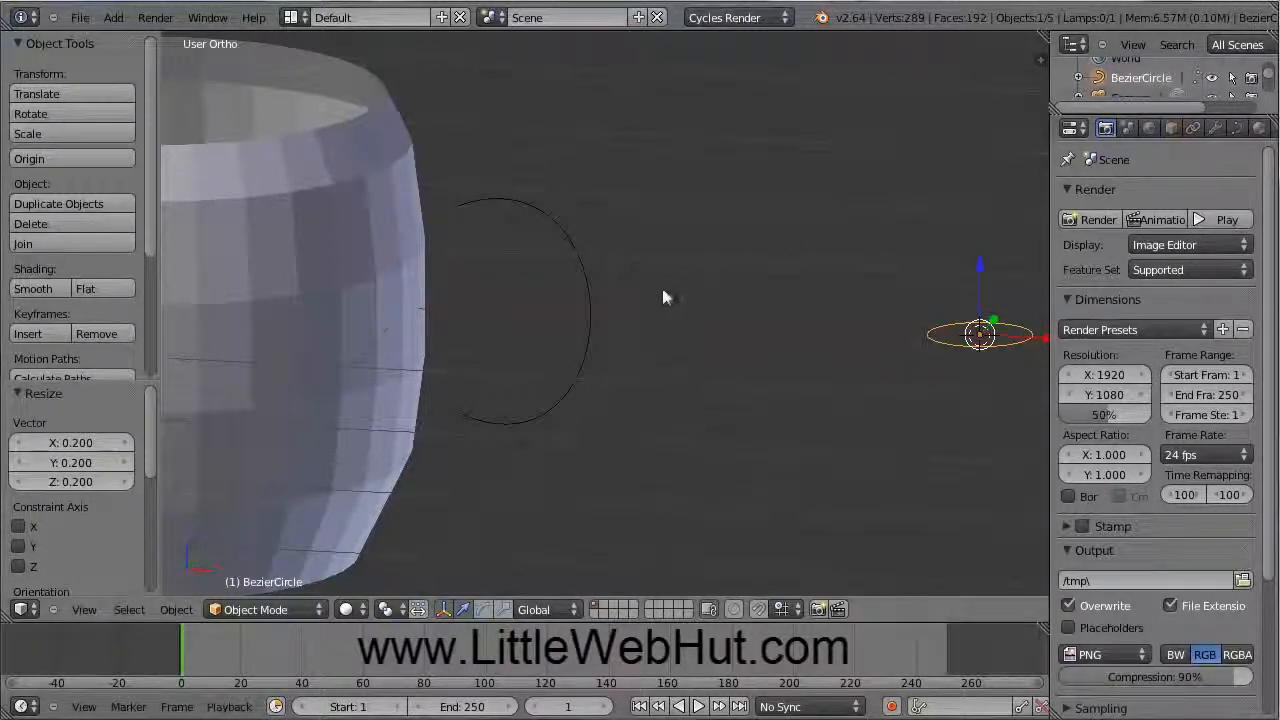
{"action": "right_click", "coordinate": [590, 320]}
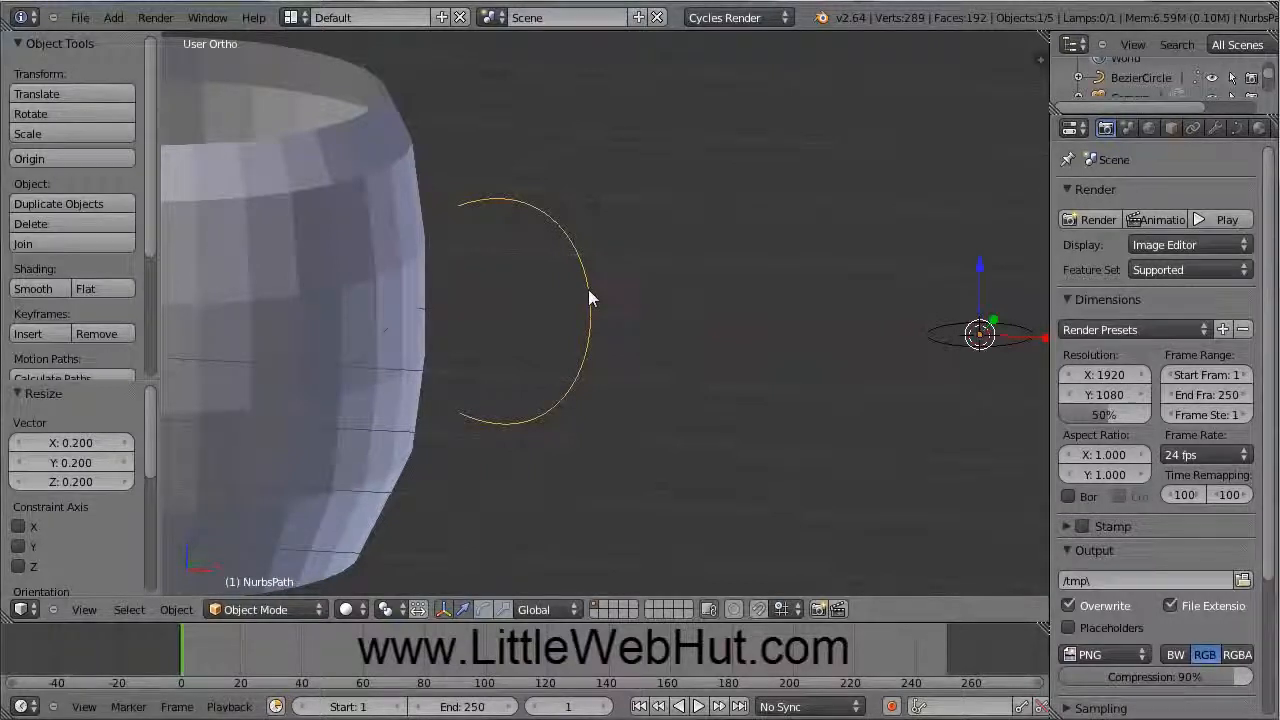
{"action": "left_click", "coordinate": [1238, 132]}
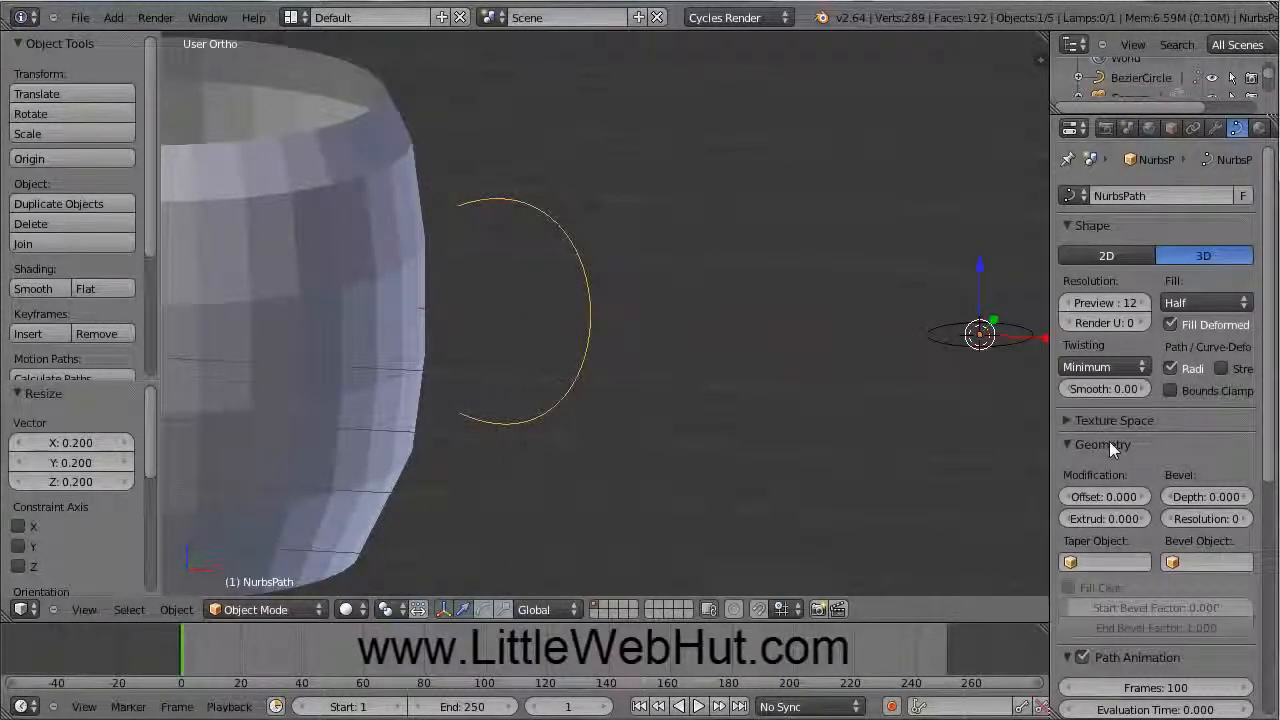
{"action": "left_click", "coordinate": [1178, 563]}
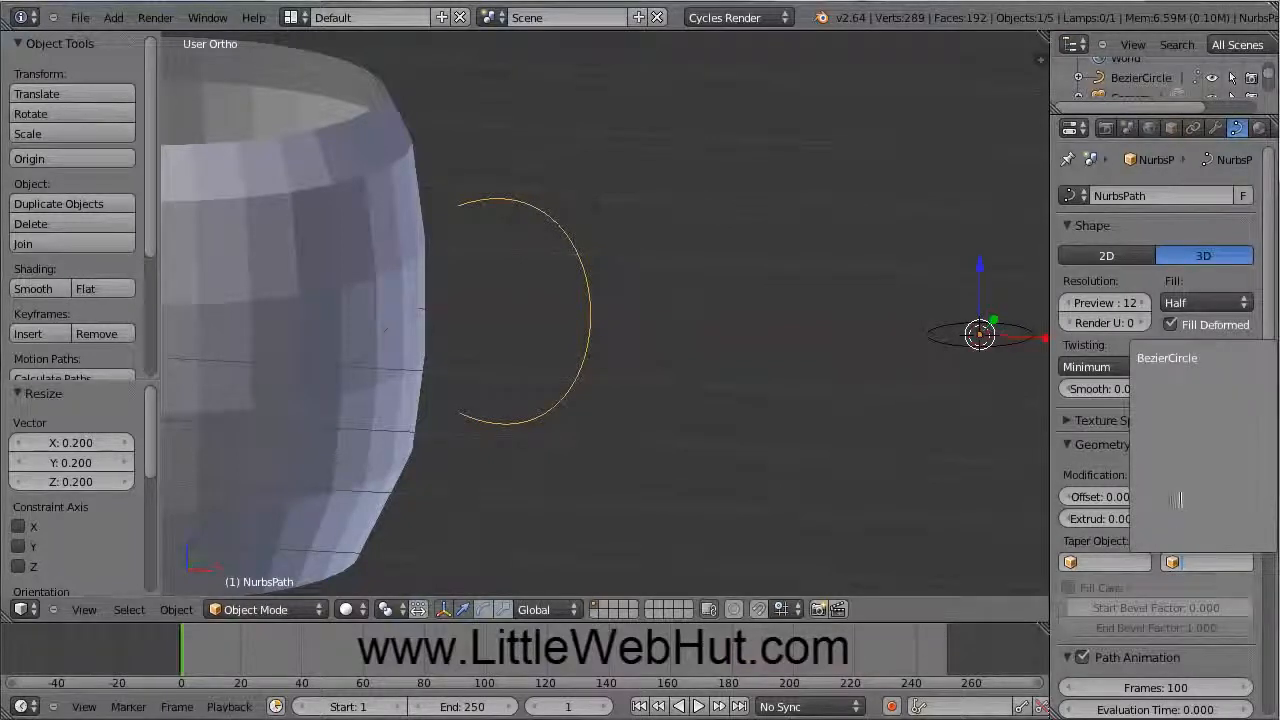
{"action": "left_click", "coordinate": [1187, 359]}
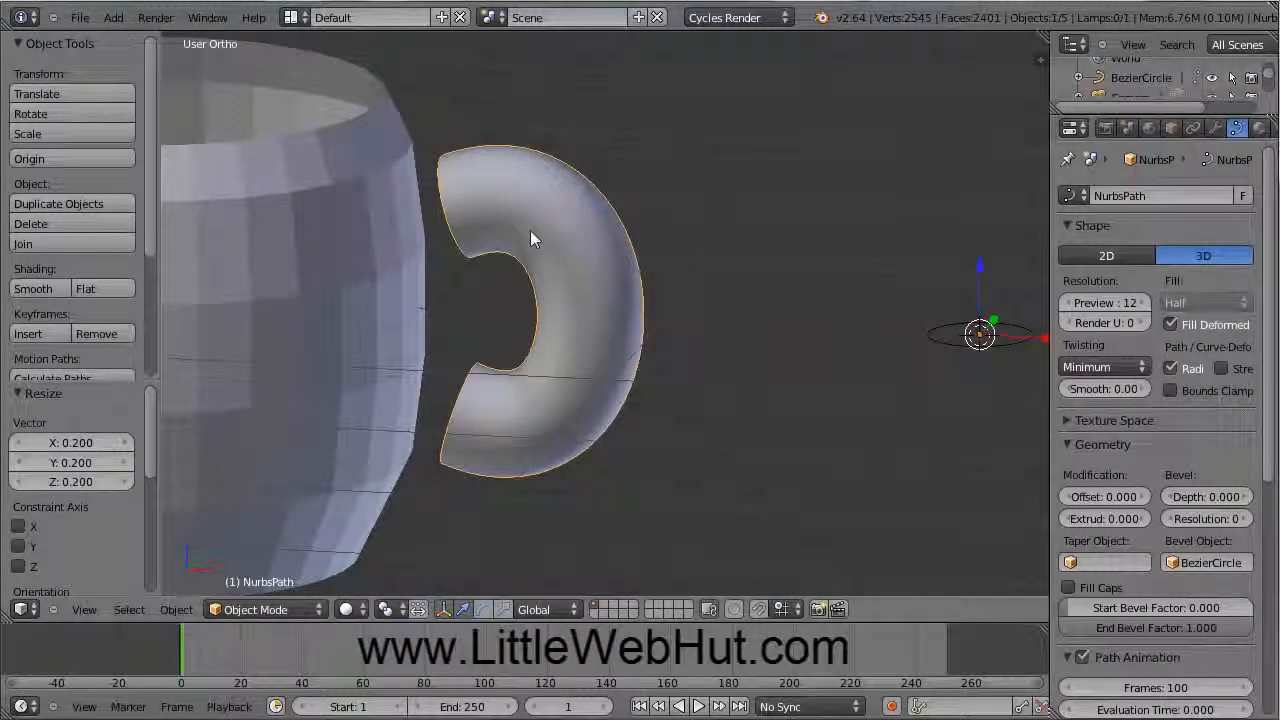
Step: Lower the Bezier circle's Preview U resolution to 1
{"action": "right_click", "coordinate": [966, 348]}
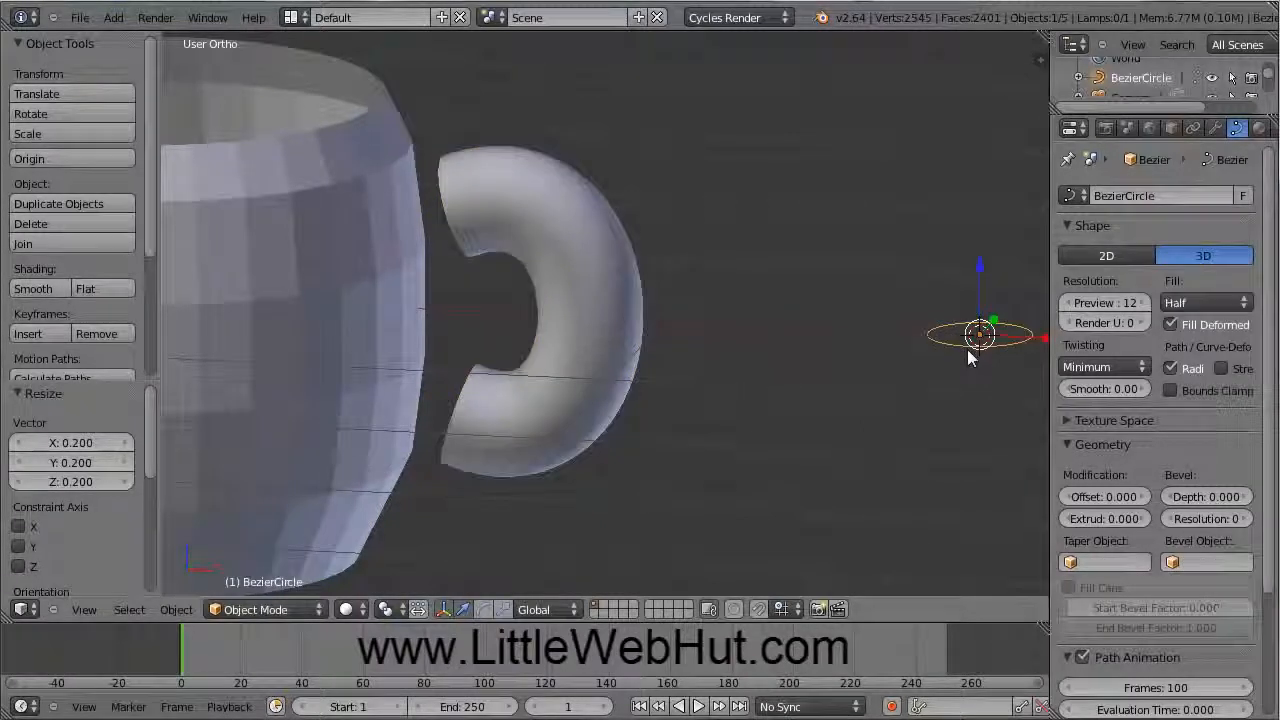
{"action": "left_click", "coordinate": [1068, 303]}
{"action": "left_click", "coordinate": [1067, 302]}
{"action": "left_click", "coordinate": [1067, 302]}
{"action": "left_click", "coordinate": [1067, 302]}
{"action": "left_click", "coordinate": [1067, 302]}
{"action": "left_click", "coordinate": [1067, 302]}
{"action": "left_click", "coordinate": [1067, 302]}
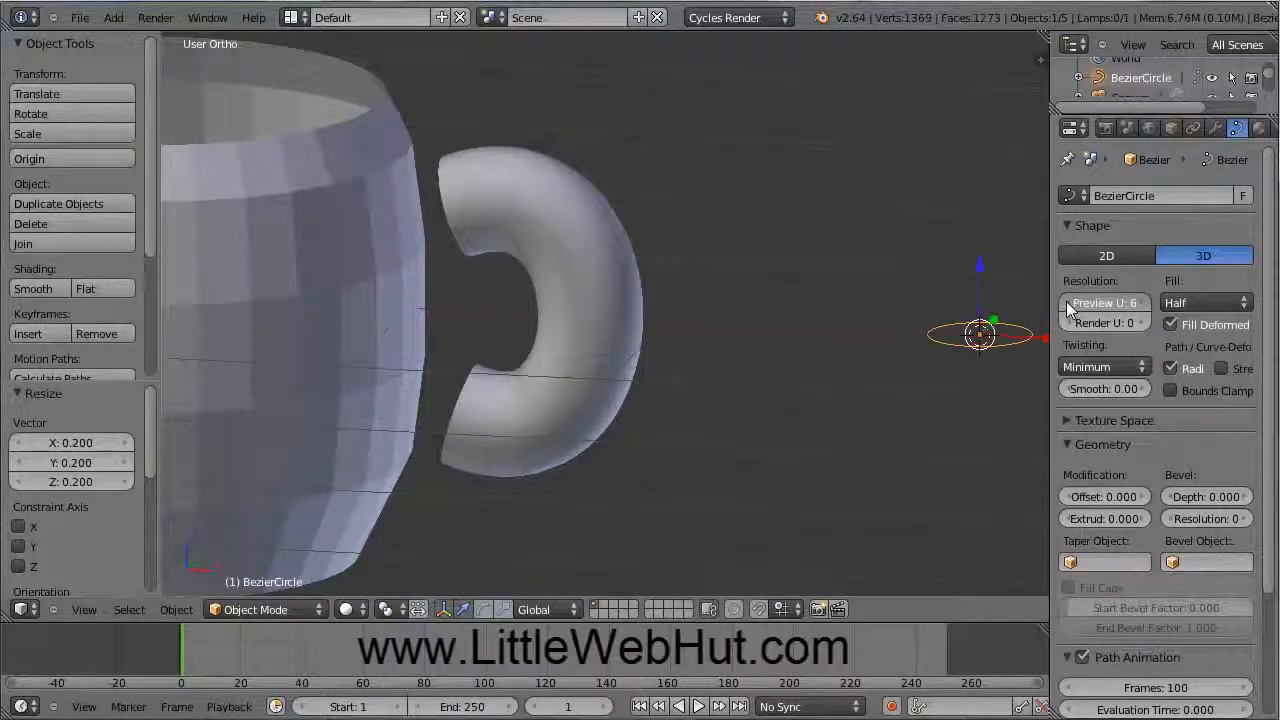
{"action": "left_click", "coordinate": [1066, 301]}
{"action": "left_click", "coordinate": [1066, 302]}
{"action": "left_click", "coordinate": [1066, 302]}
{"action": "left_click", "coordinate": [1066, 303]}
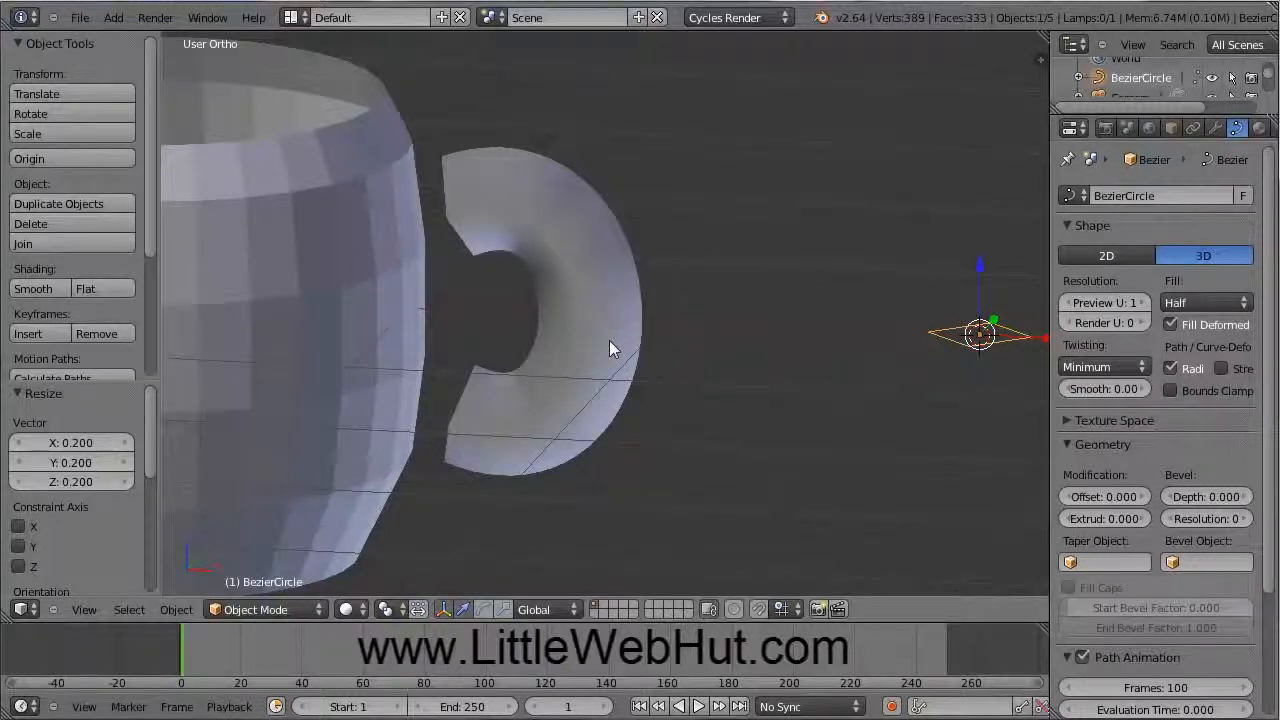
{"action": "middle_click_drag", "start_coordinate": [610, 340], "coordinate": [680, 337]}
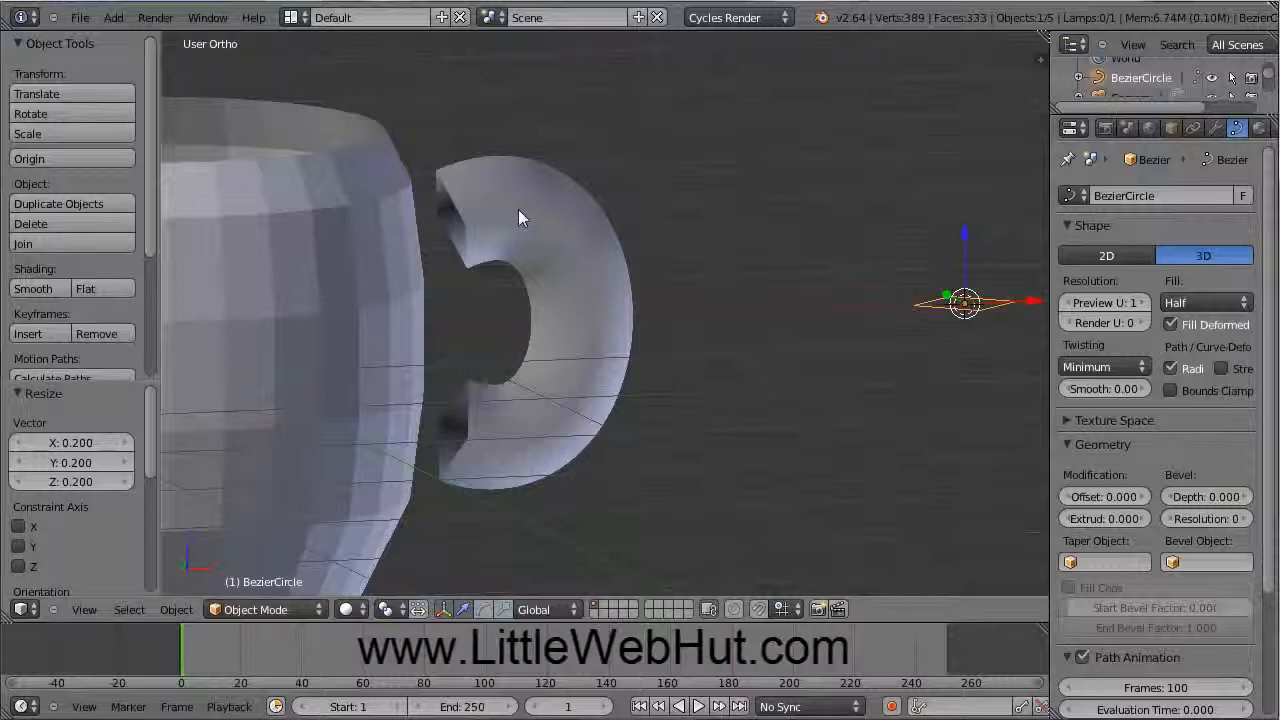
Step: Convert the handle curve into a mesh with Alt+C
{"action": "right_click", "coordinate": [579, 233]}
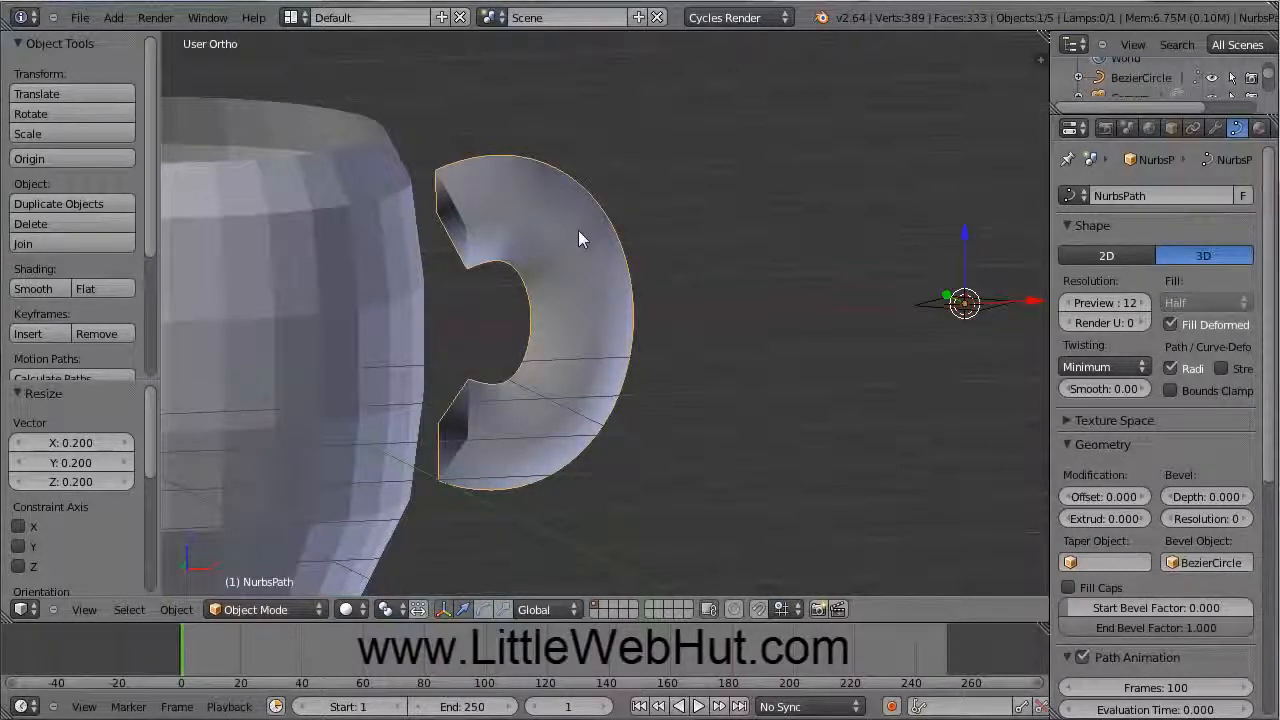
{"action": "key", "text": "alt+c"}
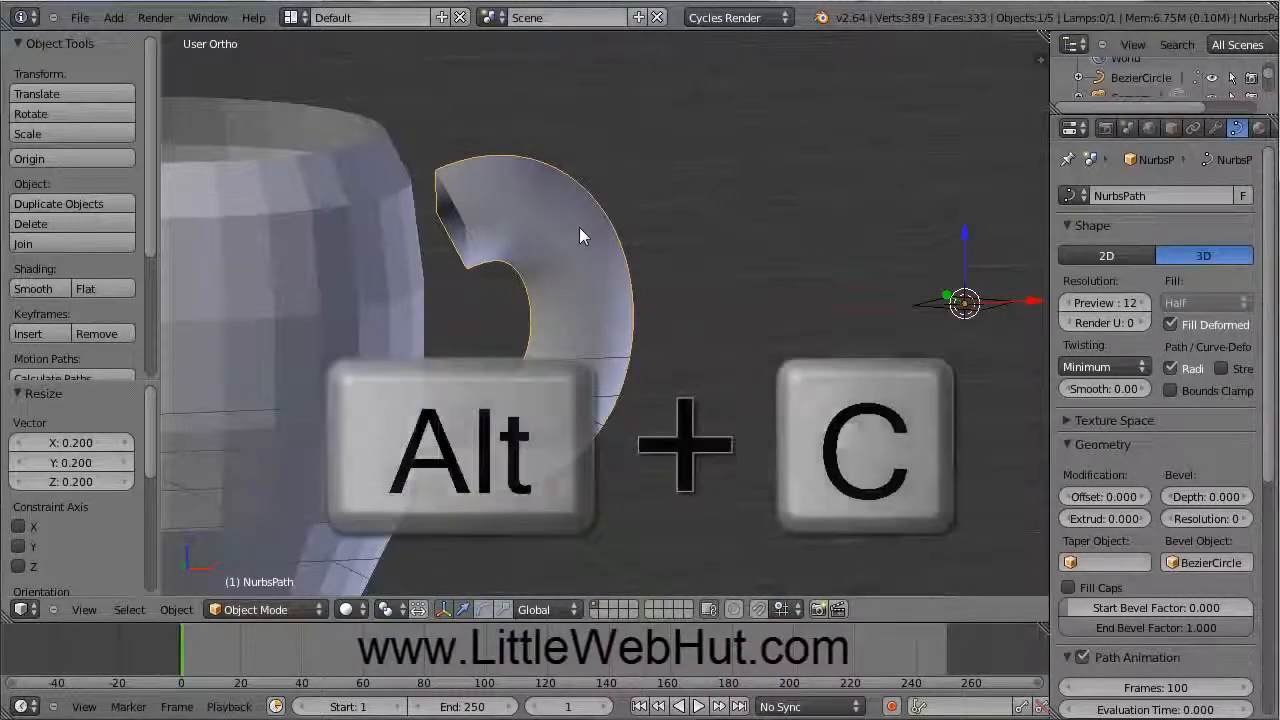
{"action": "key", "text": "alt+c"}
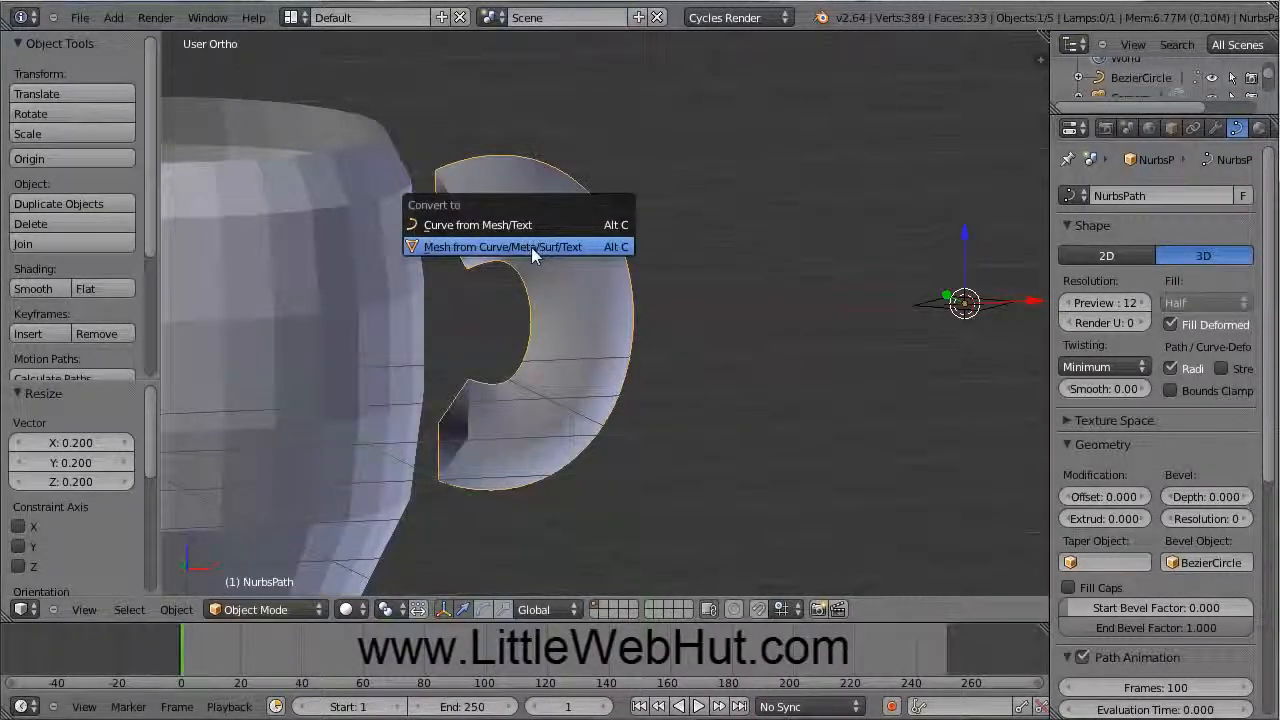
{"action": "left_click", "coordinate": [531, 247]}
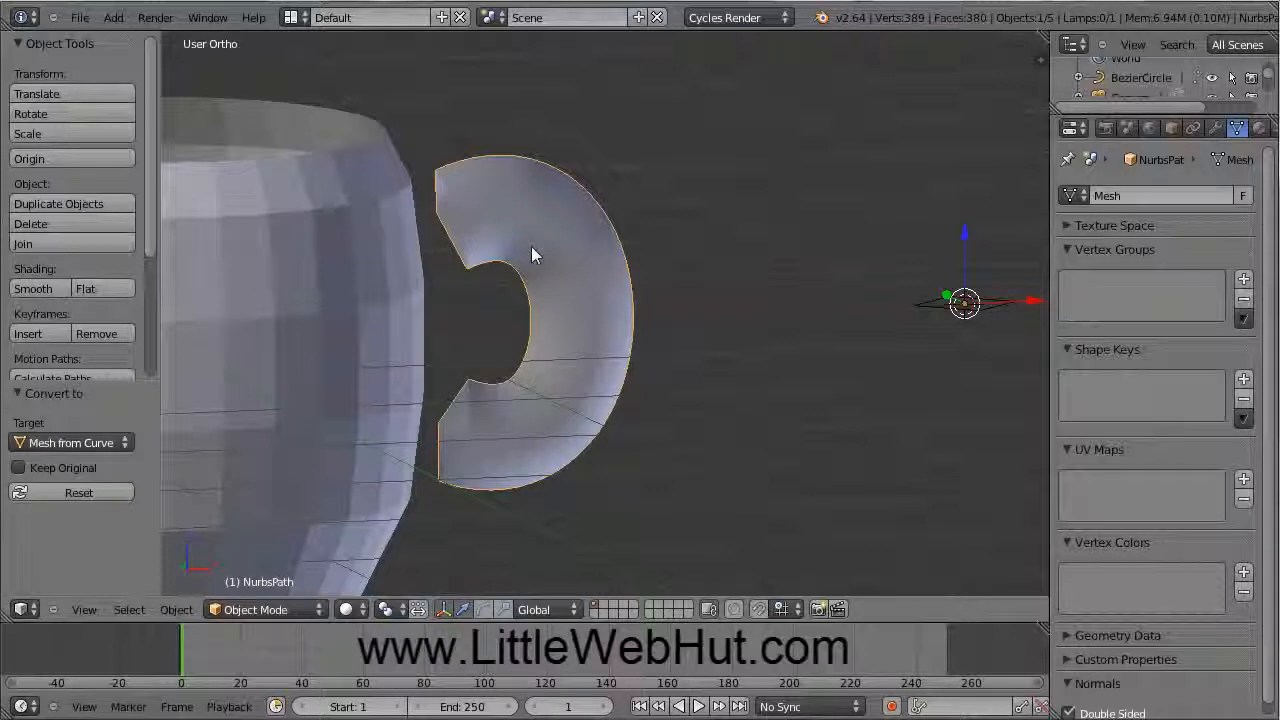
Step: Delete the Bezier circle profile from the scene
{"action": "right_click", "coordinate": [930, 309]}
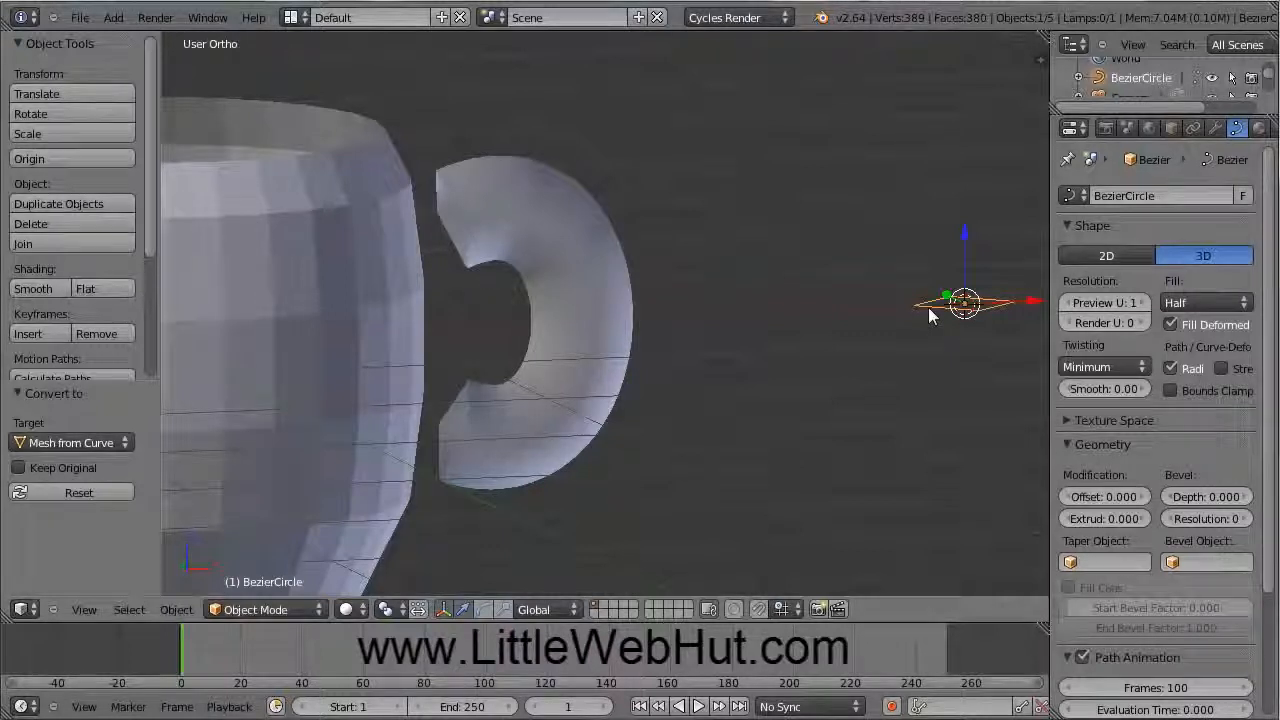
{"action": "key", "text": "x"}
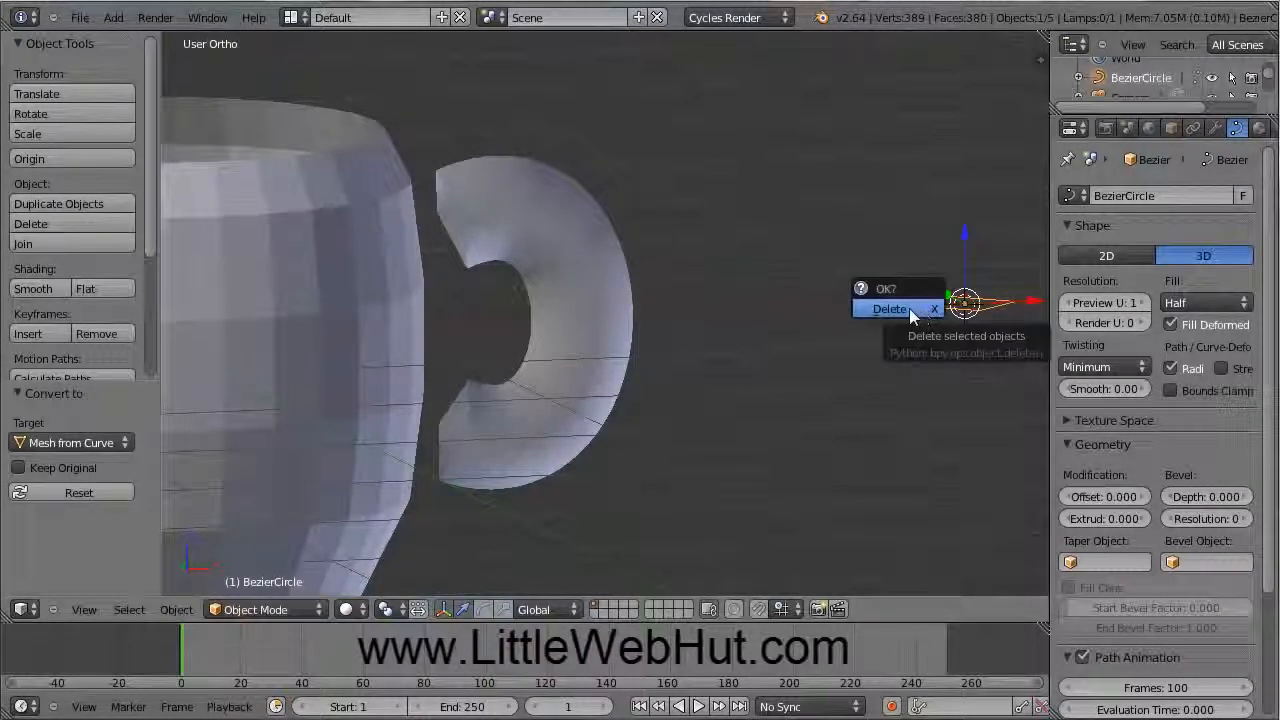
{"action": "left_click", "coordinate": [909, 310]}
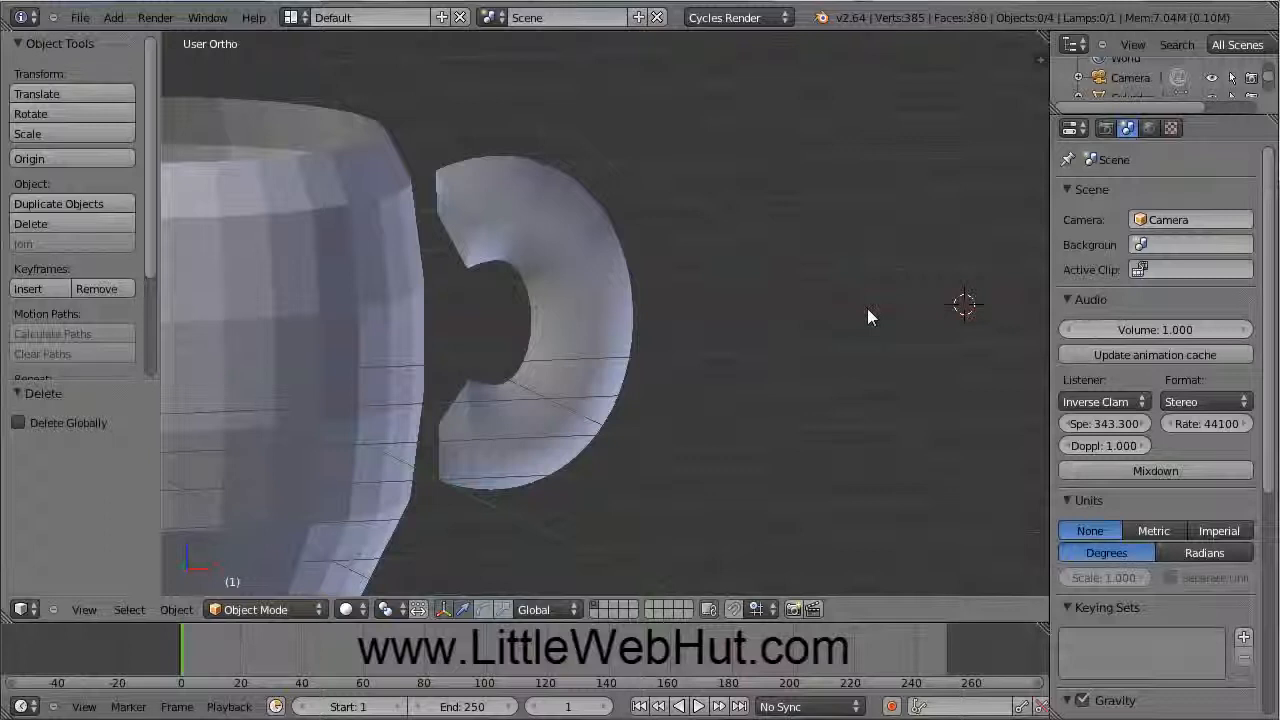
Step: Check top and front views, then nudge the mug body 0.04922 right along X
{"action": "key", "text": "KP_7"}
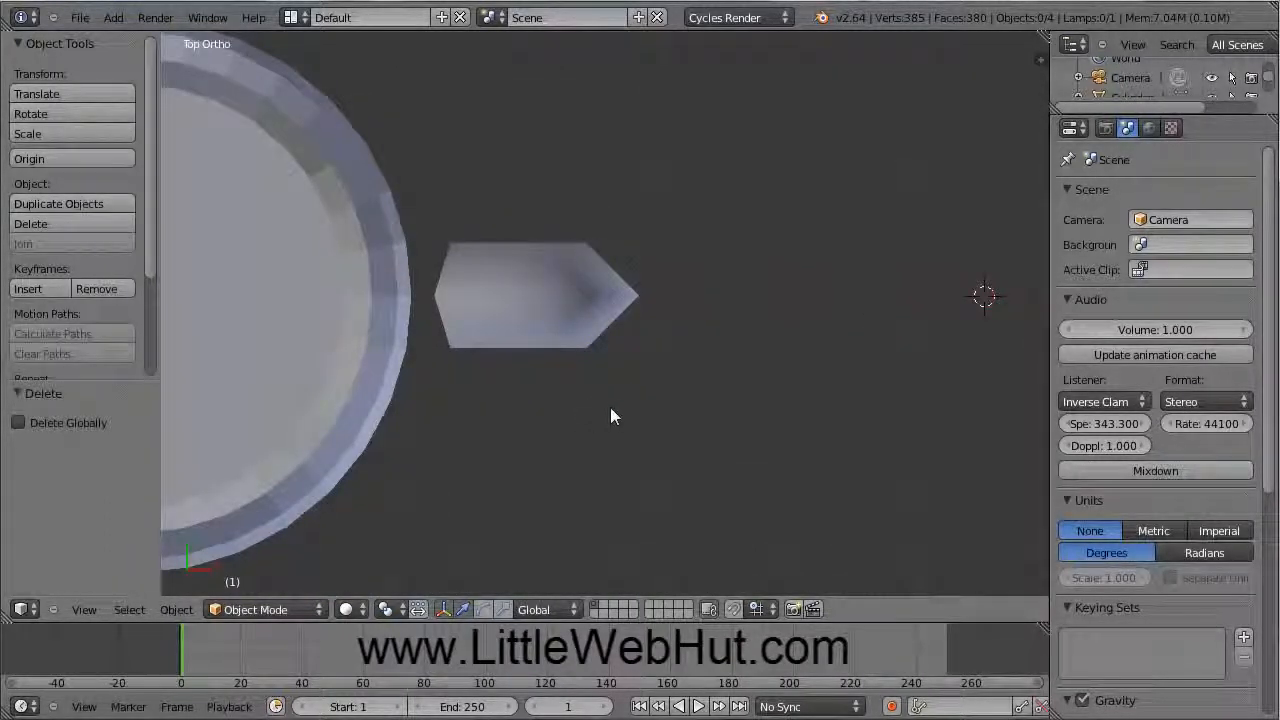
{"action": "middle_click_drag", "start_coordinate": [605, 419], "coordinate": [946, 429], "text": "shift"}
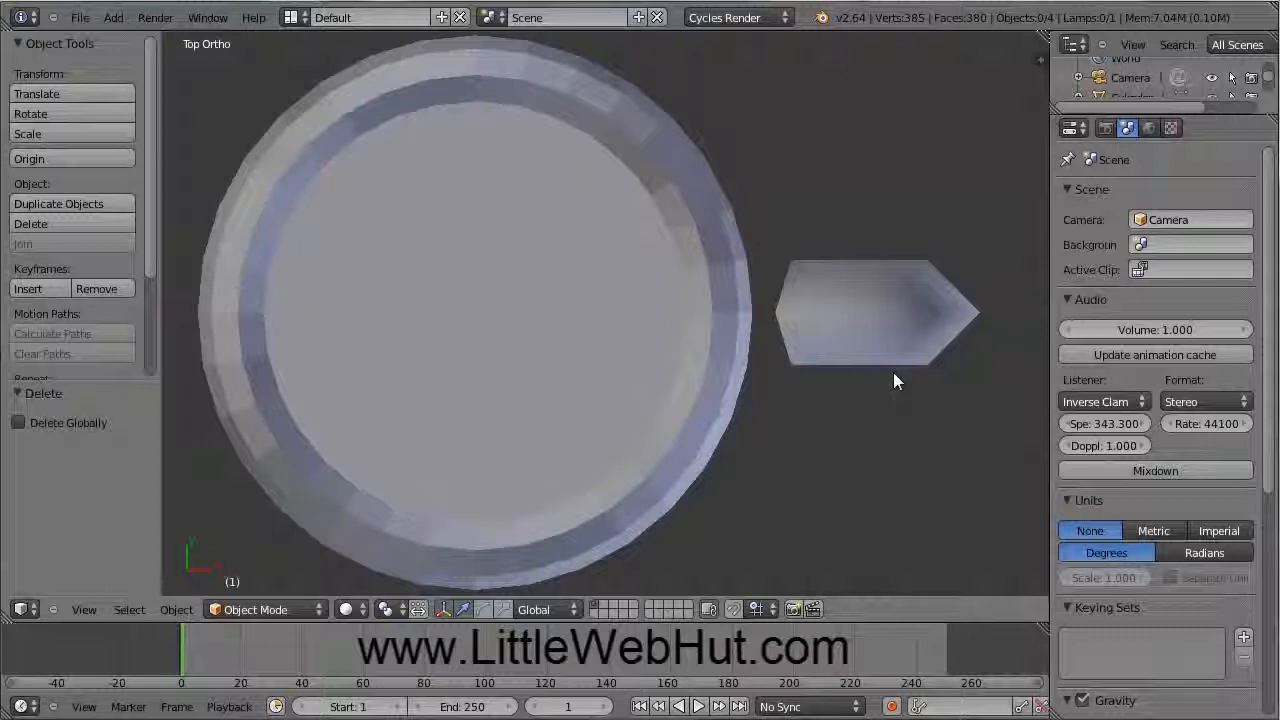
{"action": "key", "text": "KP_1"}
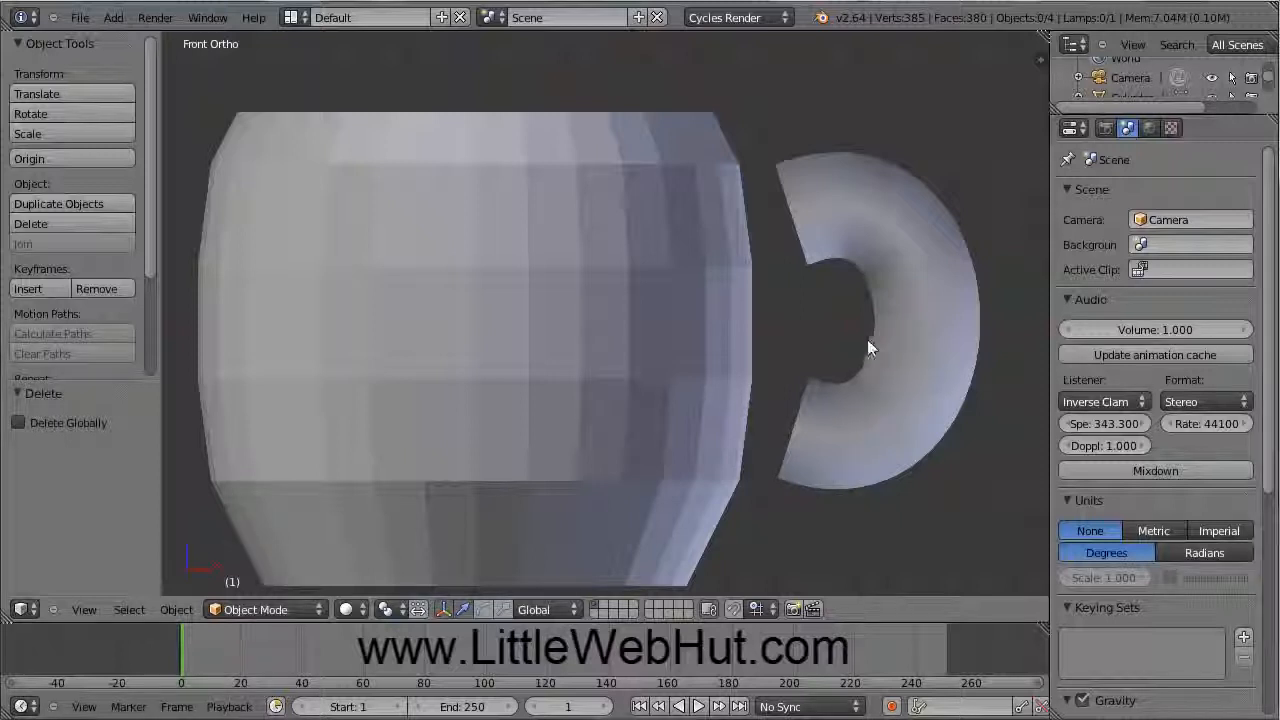
{"action": "right_click", "coordinate": [476, 318]}
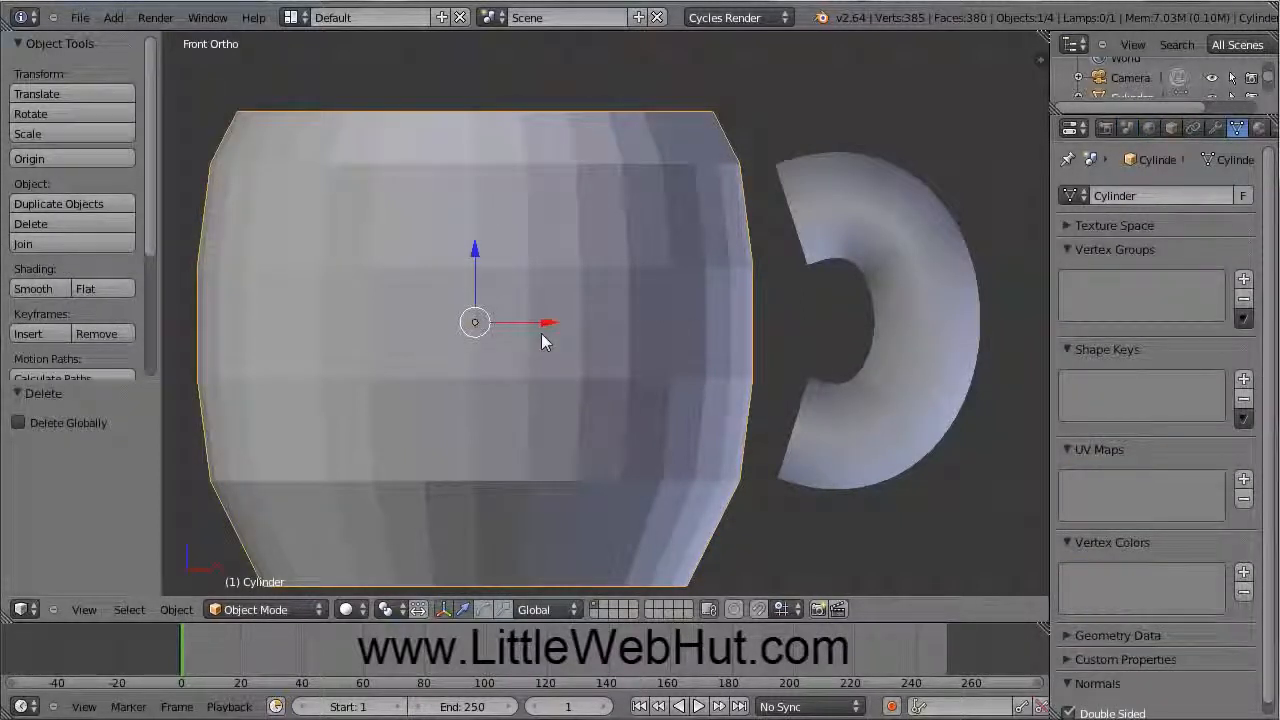
{"action": "left_click_drag", "start_coordinate": [545, 321], "coordinate": [559, 321]}
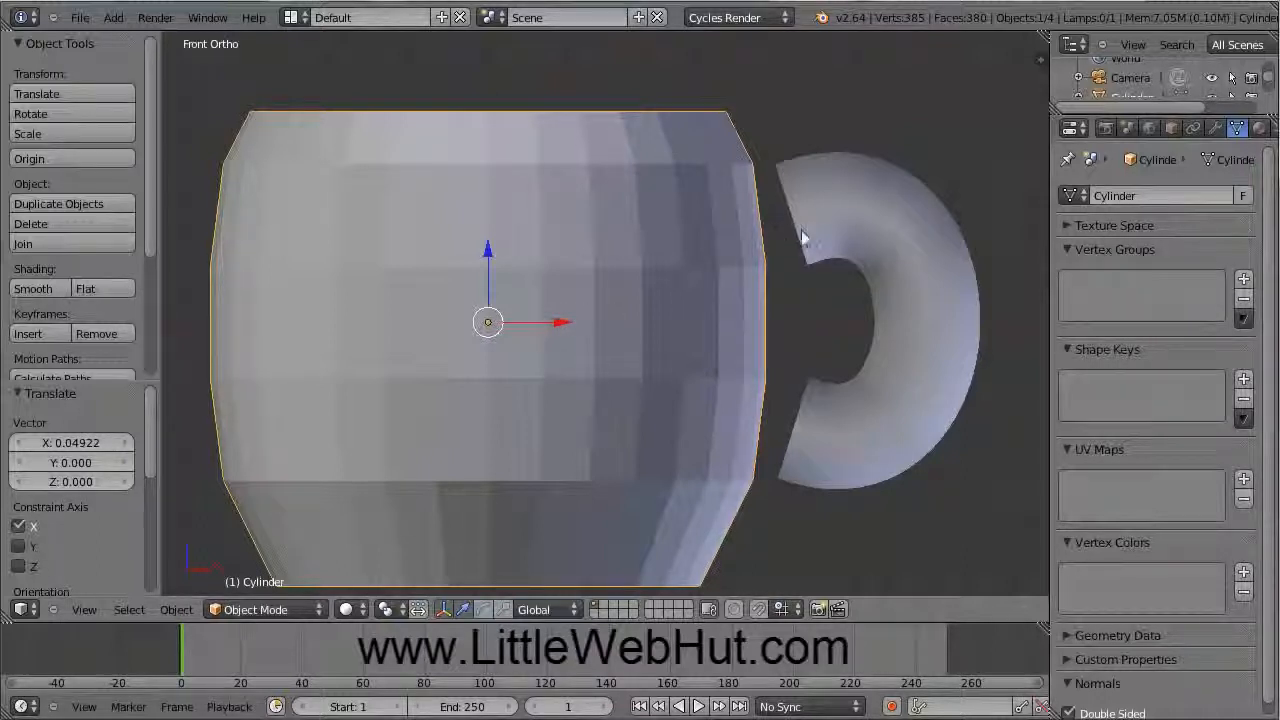
Step: Join the handle into the mug body with Ctrl+J and enter Edit Mode
{"action": "right_click", "coordinate": [885, 215], "text": "shift"}
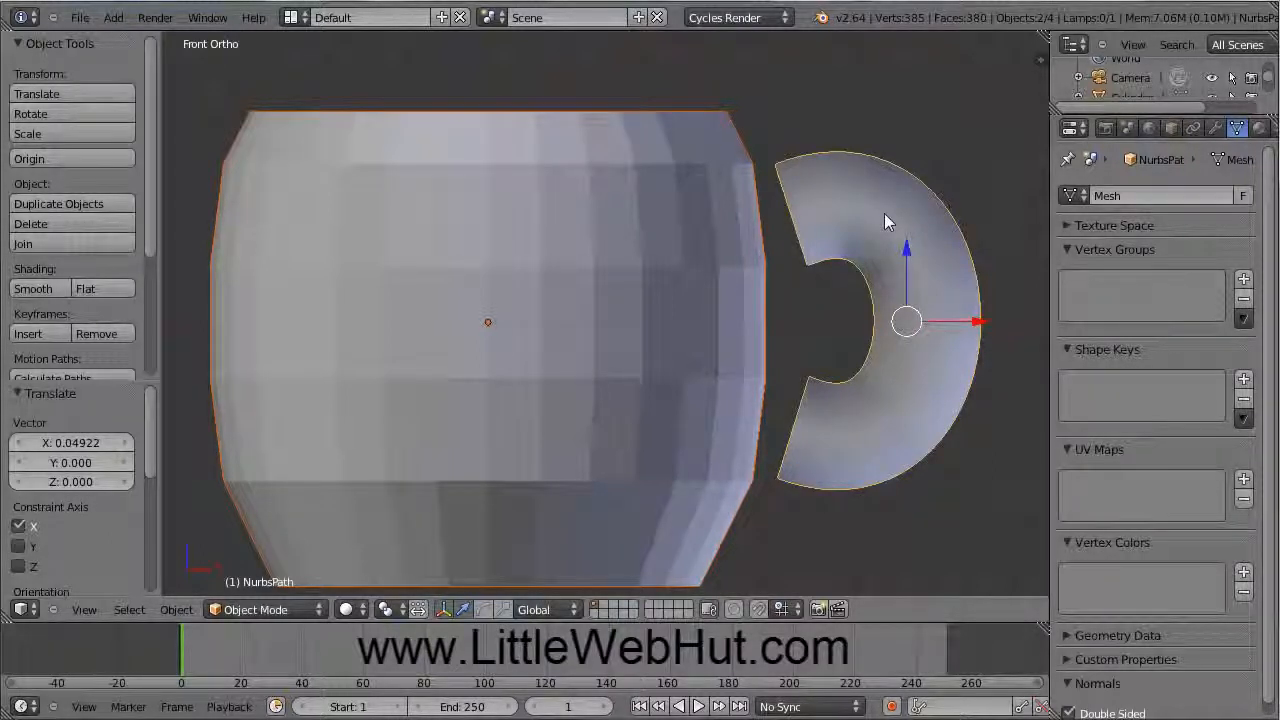
{"action": "key", "text": "ctrl+j"}
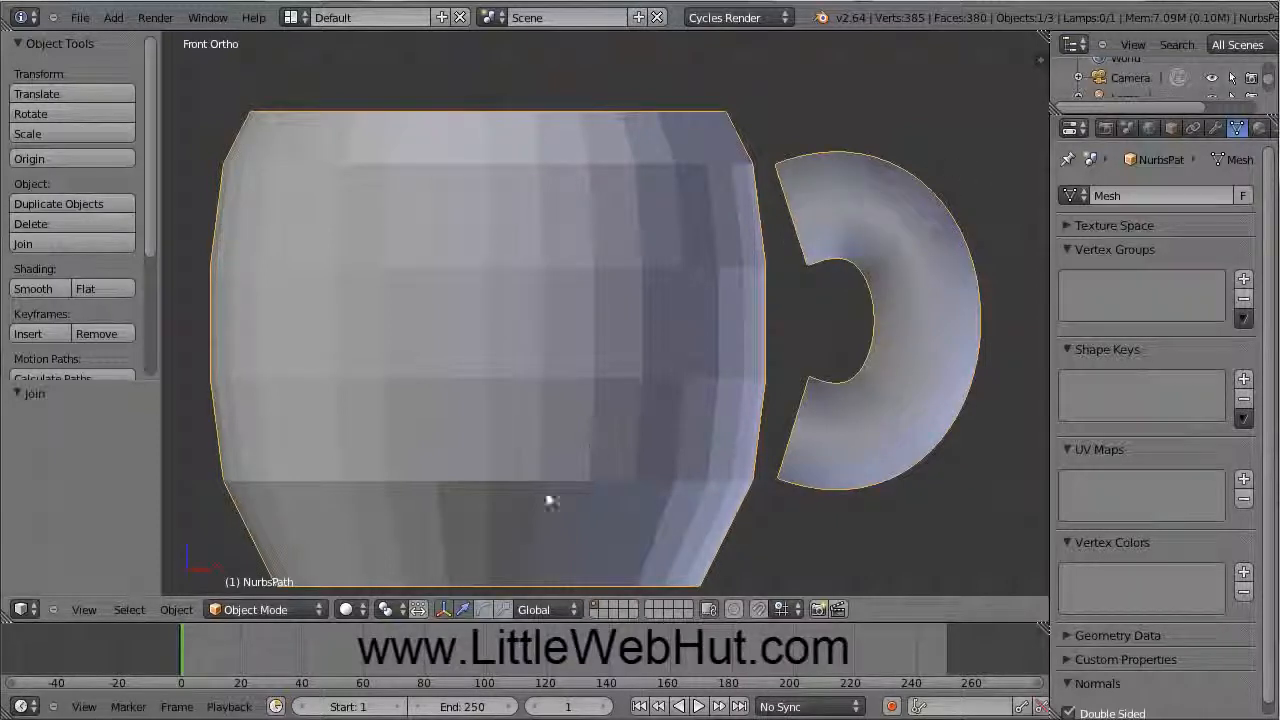
{"action": "left_click", "coordinate": [295, 609]}
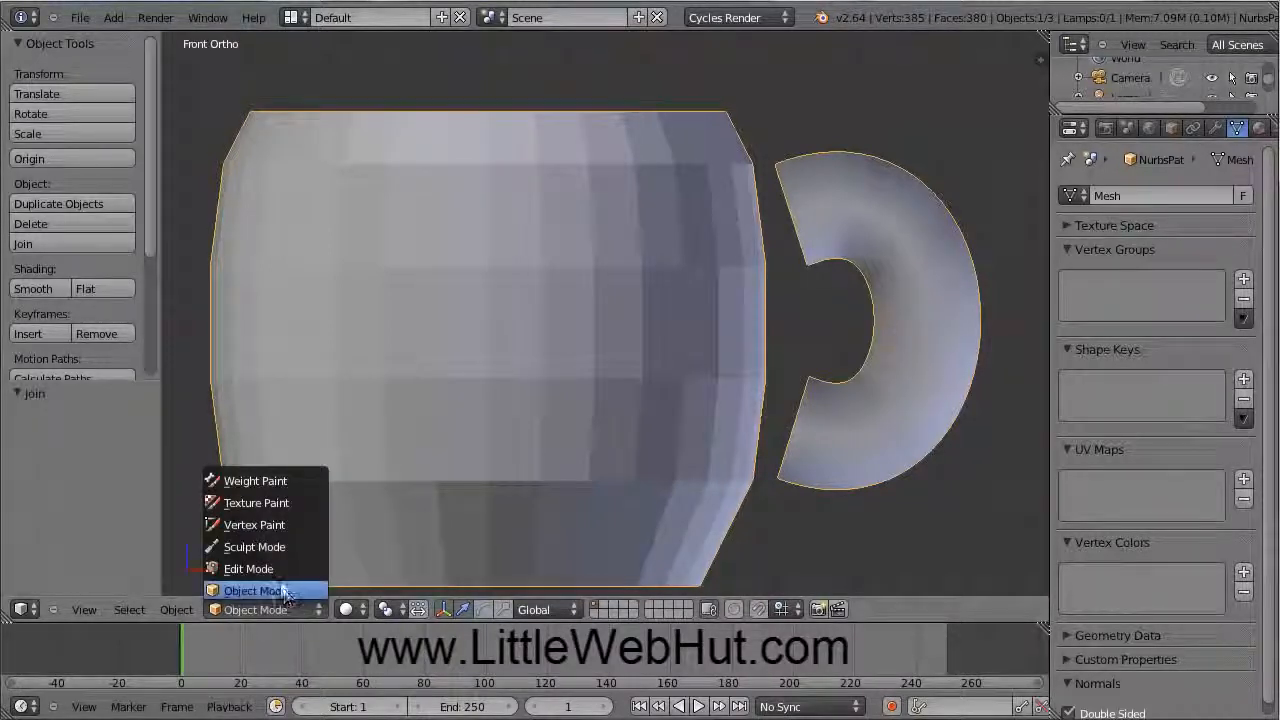
{"action": "left_click", "coordinate": [276, 567]}
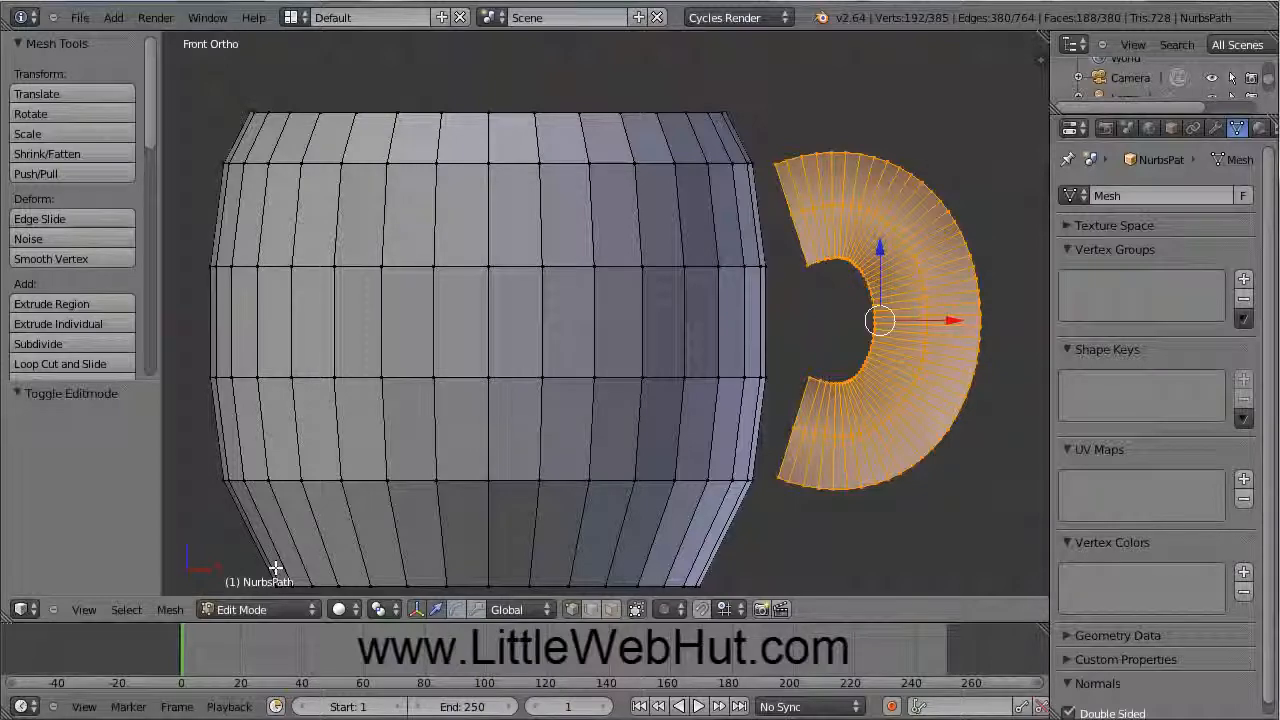
Step: In face select mode, delete the two mug faces behind the handle's top end
{"action": "key", "text": "a"}
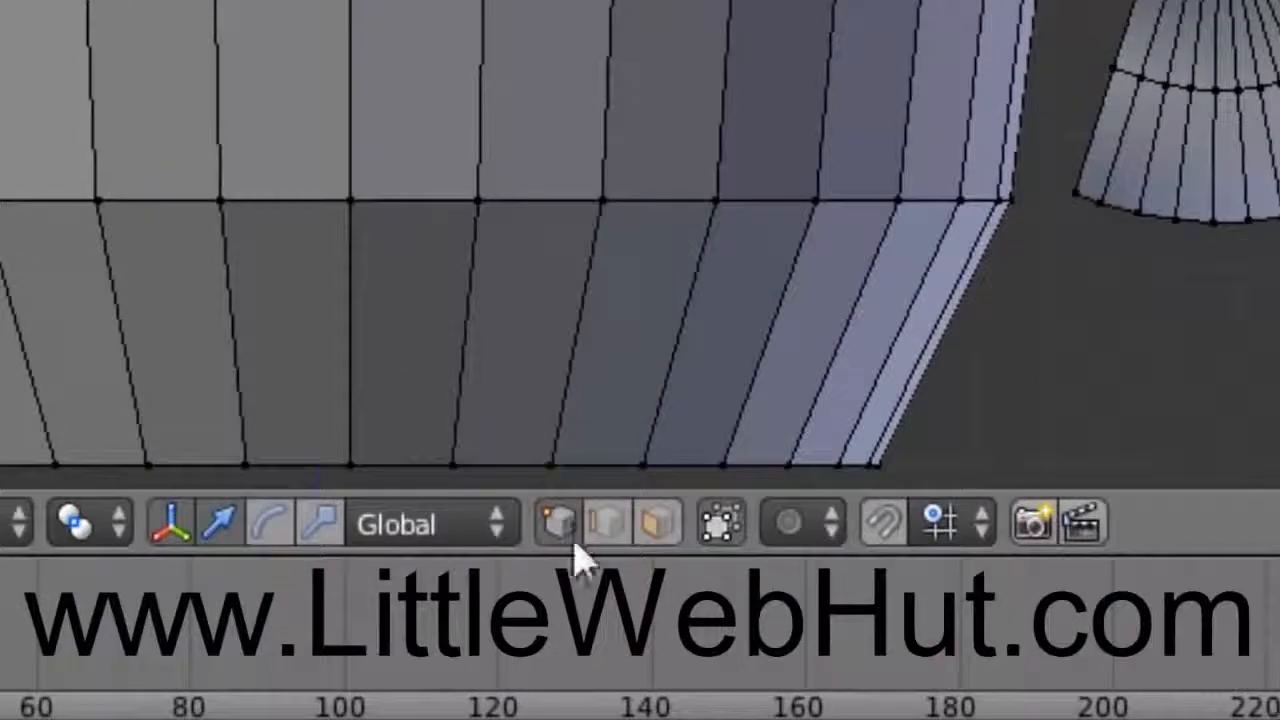
{"action": "left_click", "coordinate": [656, 522]}
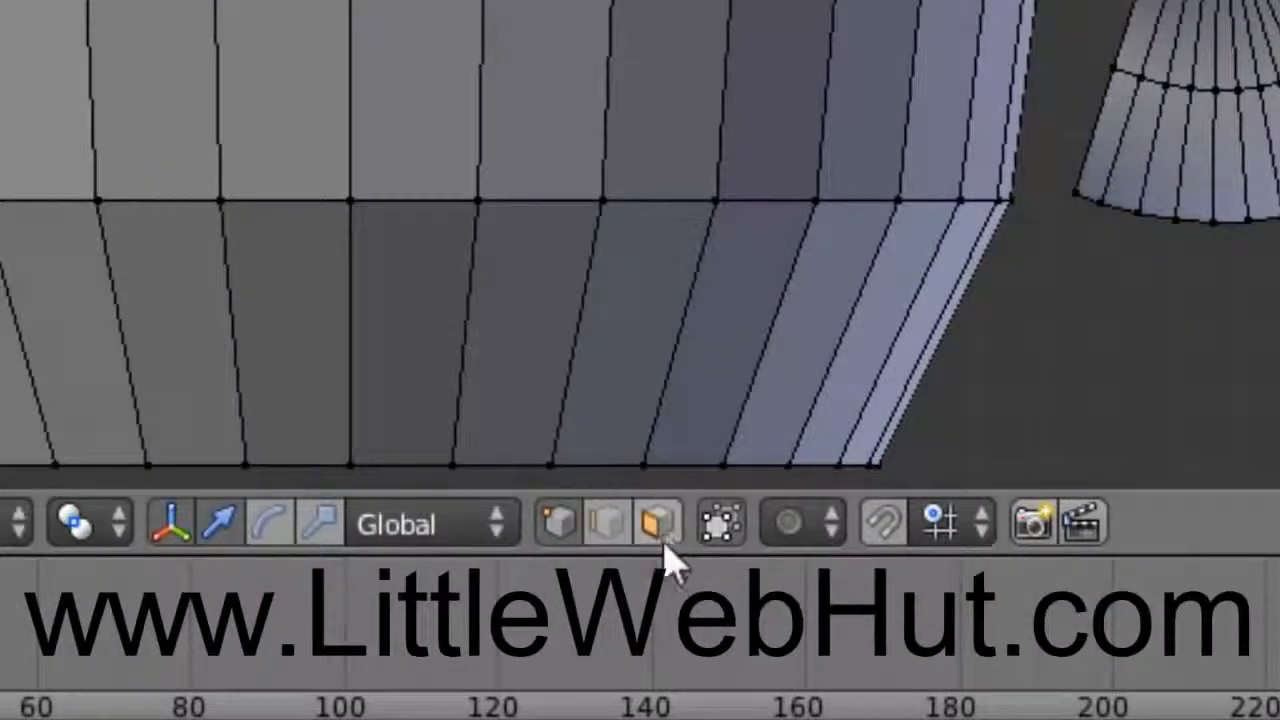
{"action": "left_click", "coordinate": [658, 524]}
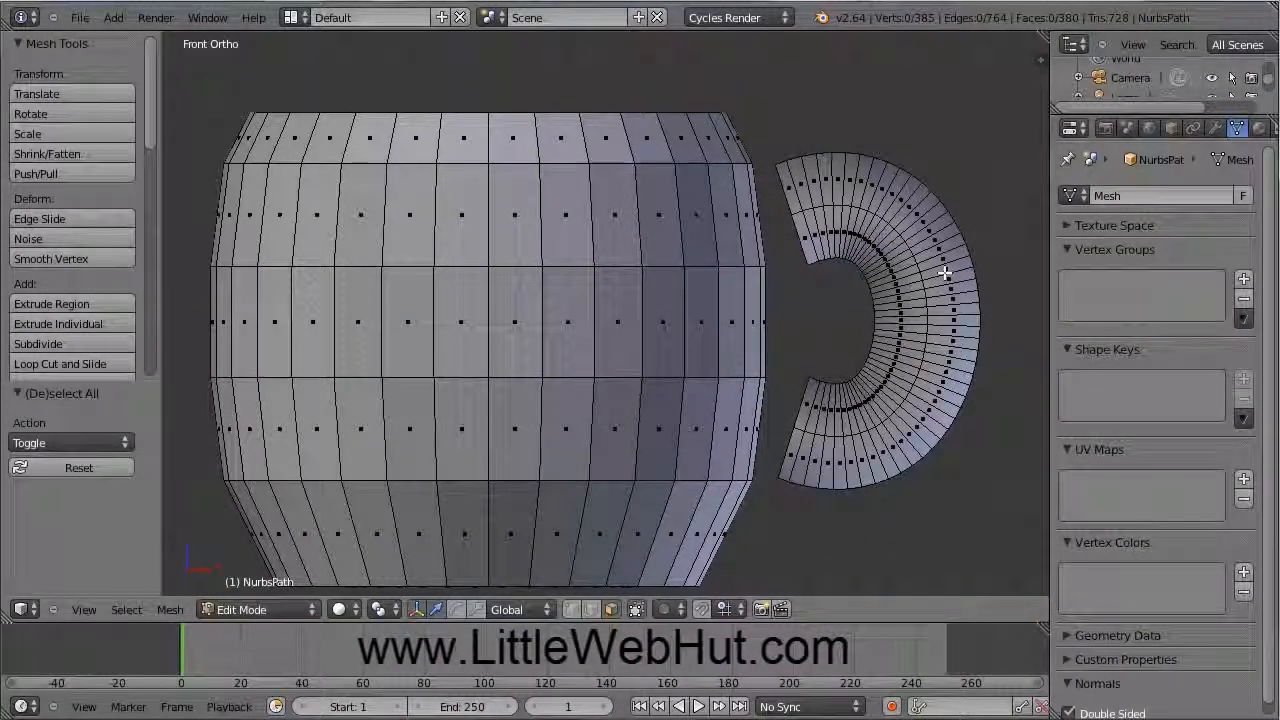
{"action": "middle_click_drag", "start_coordinate": [945, 272], "coordinate": [737, 351]}
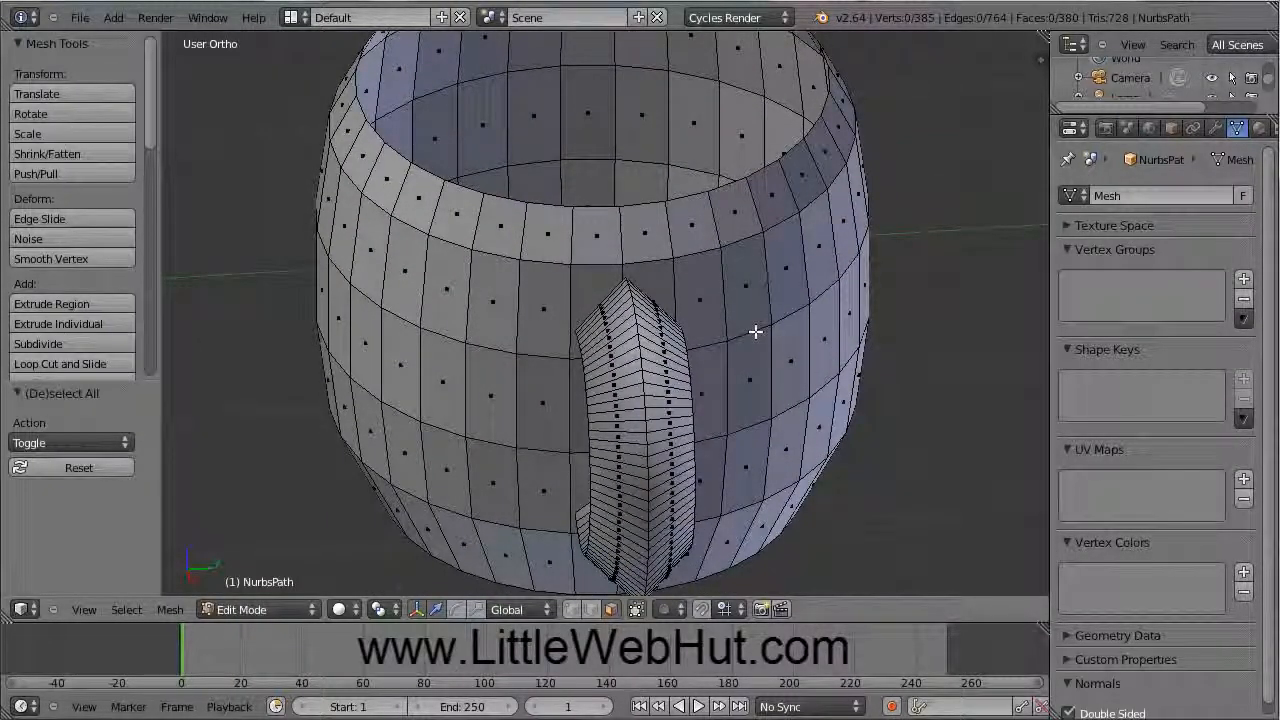
{"action": "right_click", "coordinate": [592, 285]}
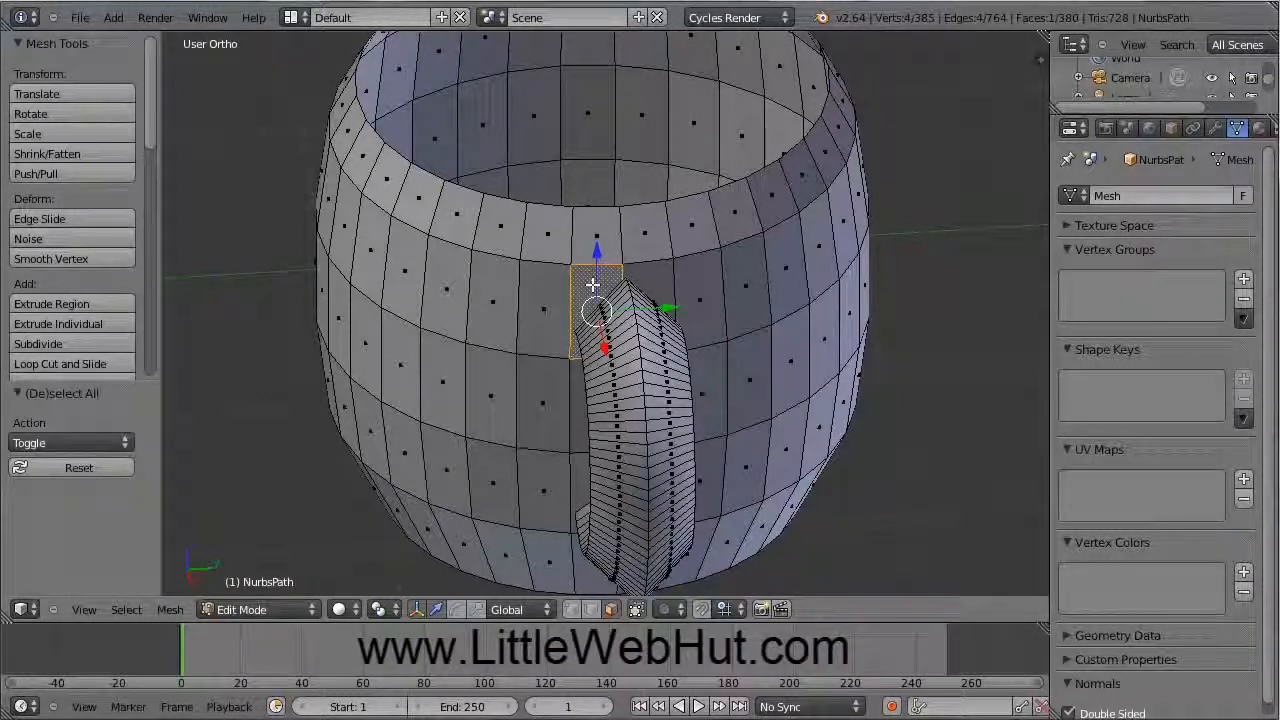
{"action": "right_click", "coordinate": [655, 279], "text": "shift"}
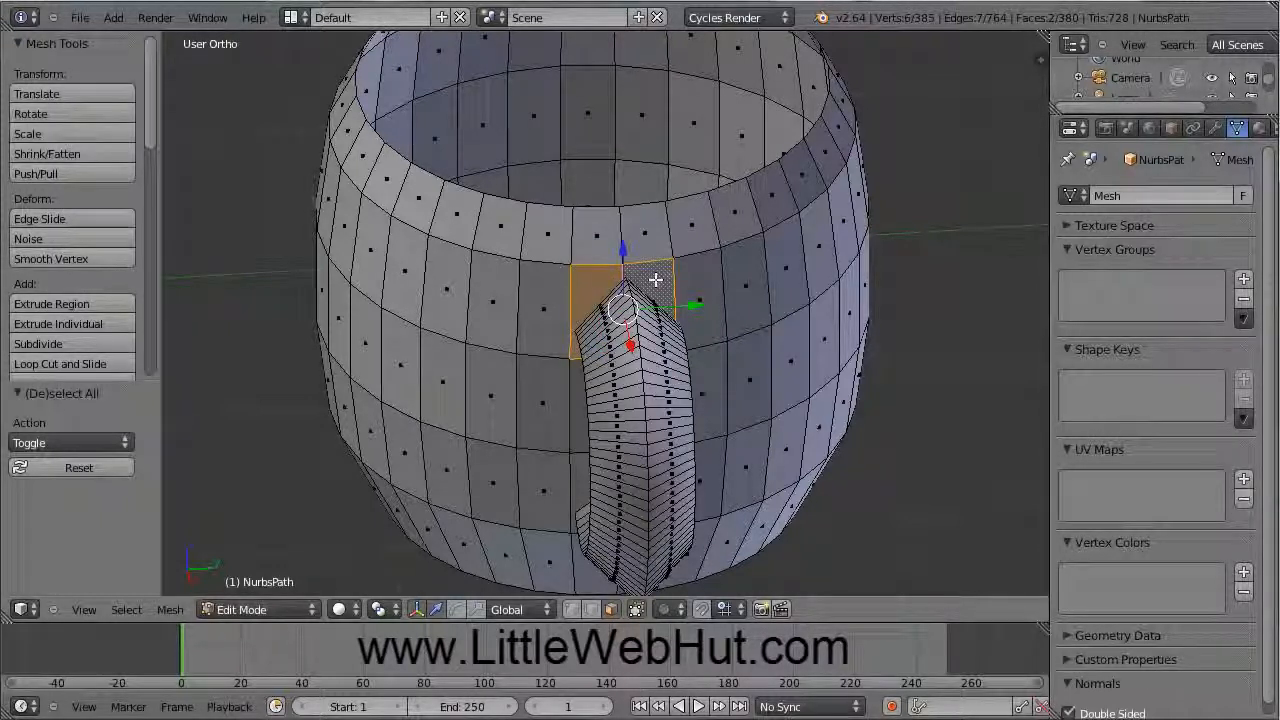
{"action": "key", "text": "x"}
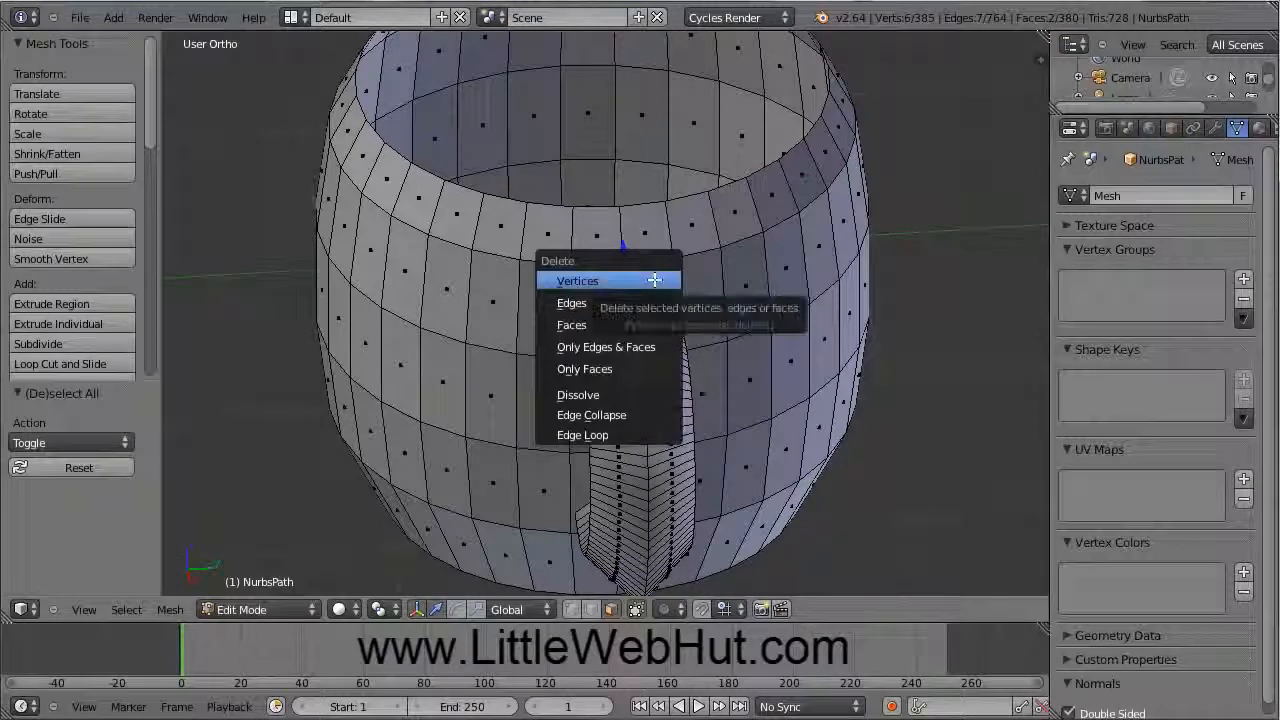
{"action": "left_click", "coordinate": [630, 326]}
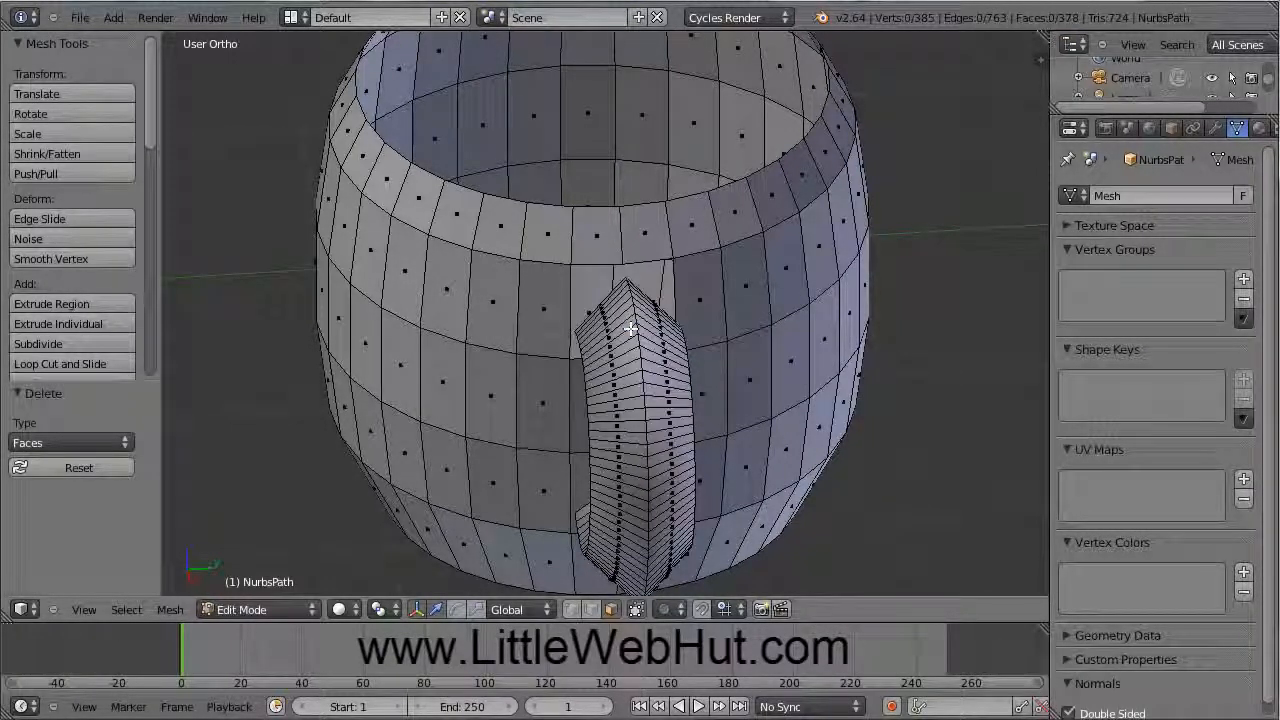
Step: Delete the two faces at the handle's other end, leaving 376 faces
{"action": "middle_click_drag", "start_coordinate": [557, 414], "coordinate": [626, 368]}
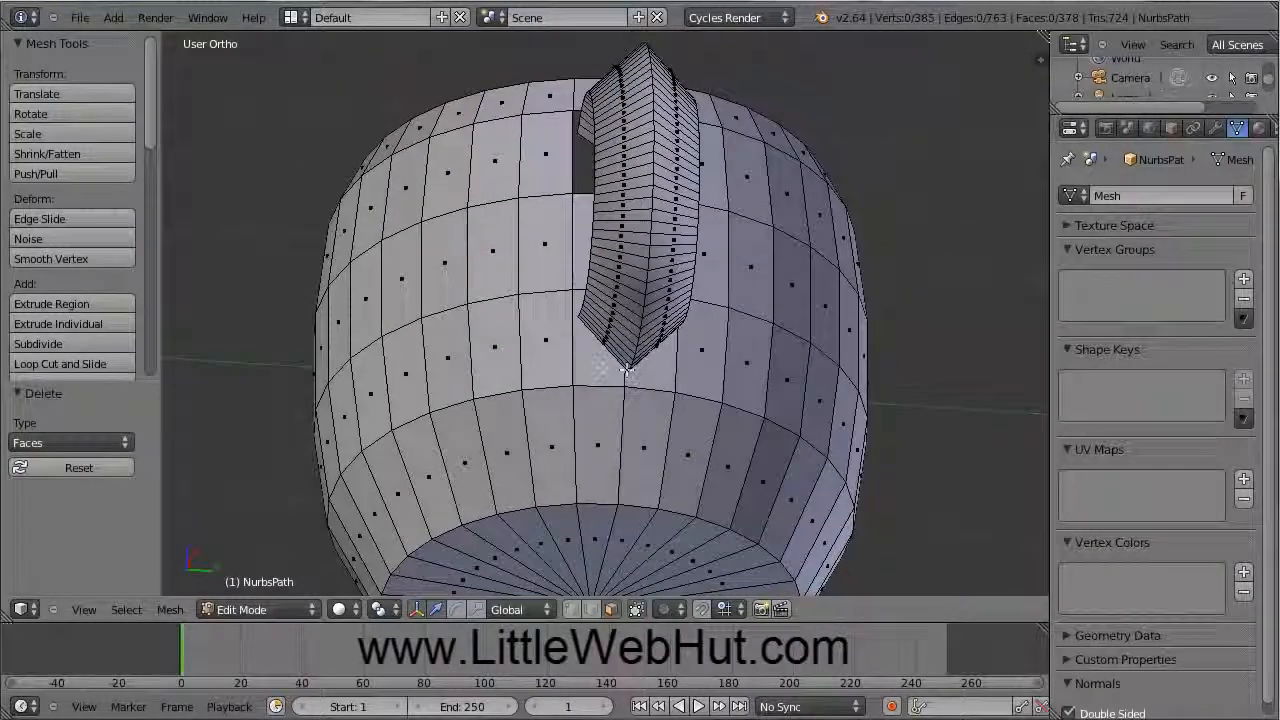
{"action": "right_click", "coordinate": [599, 360]}
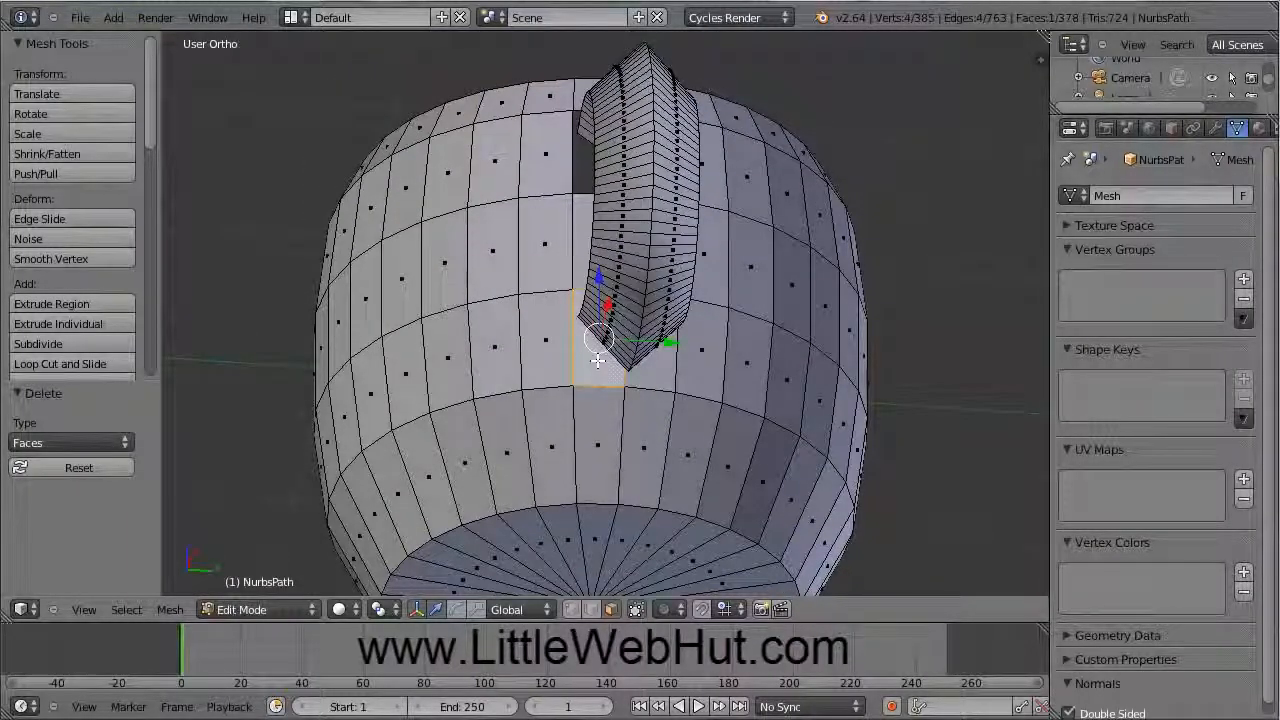
{"action": "right_click", "coordinate": [660, 370], "text": "shift"}
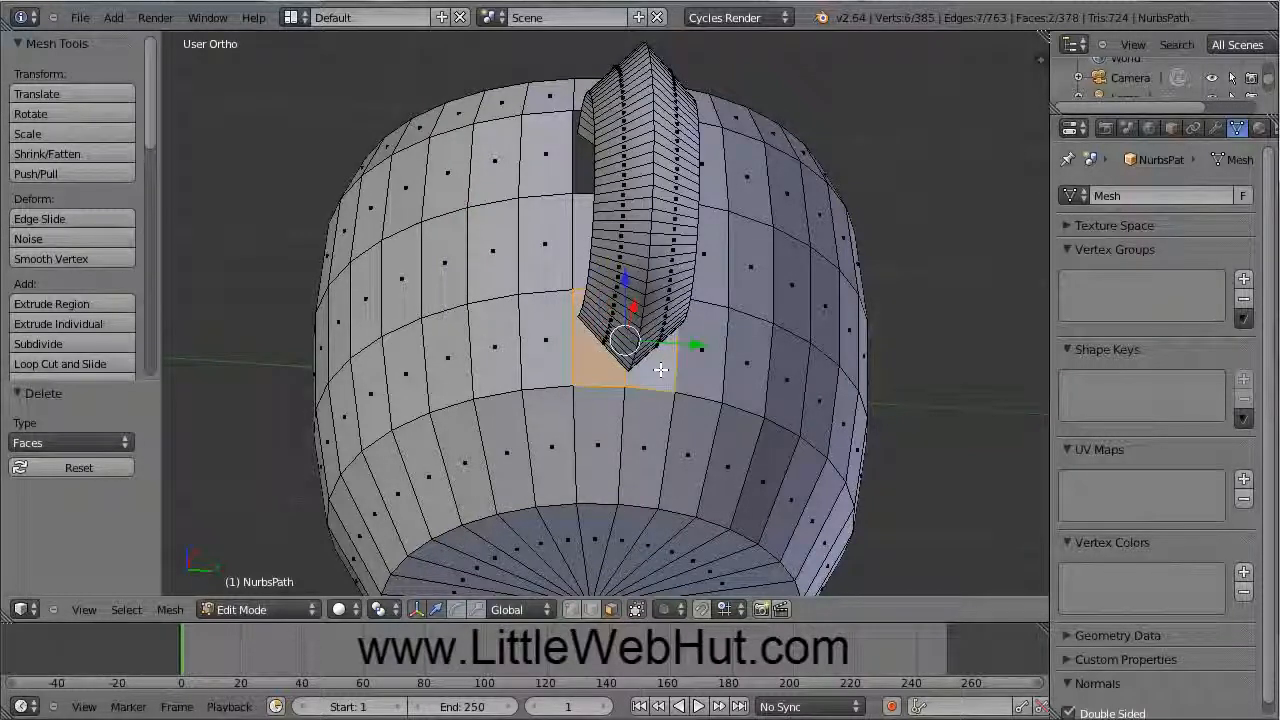
{"action": "key", "text": "x"}
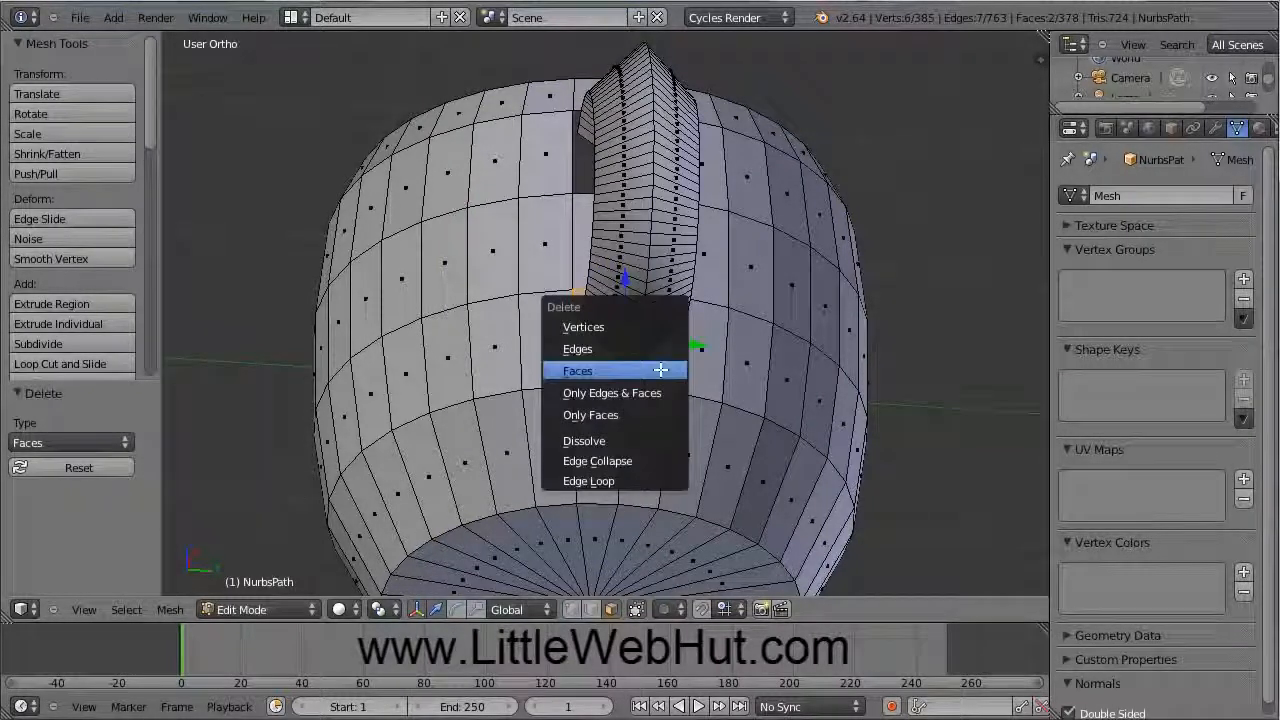
{"action": "left_click", "coordinate": [619, 371]}
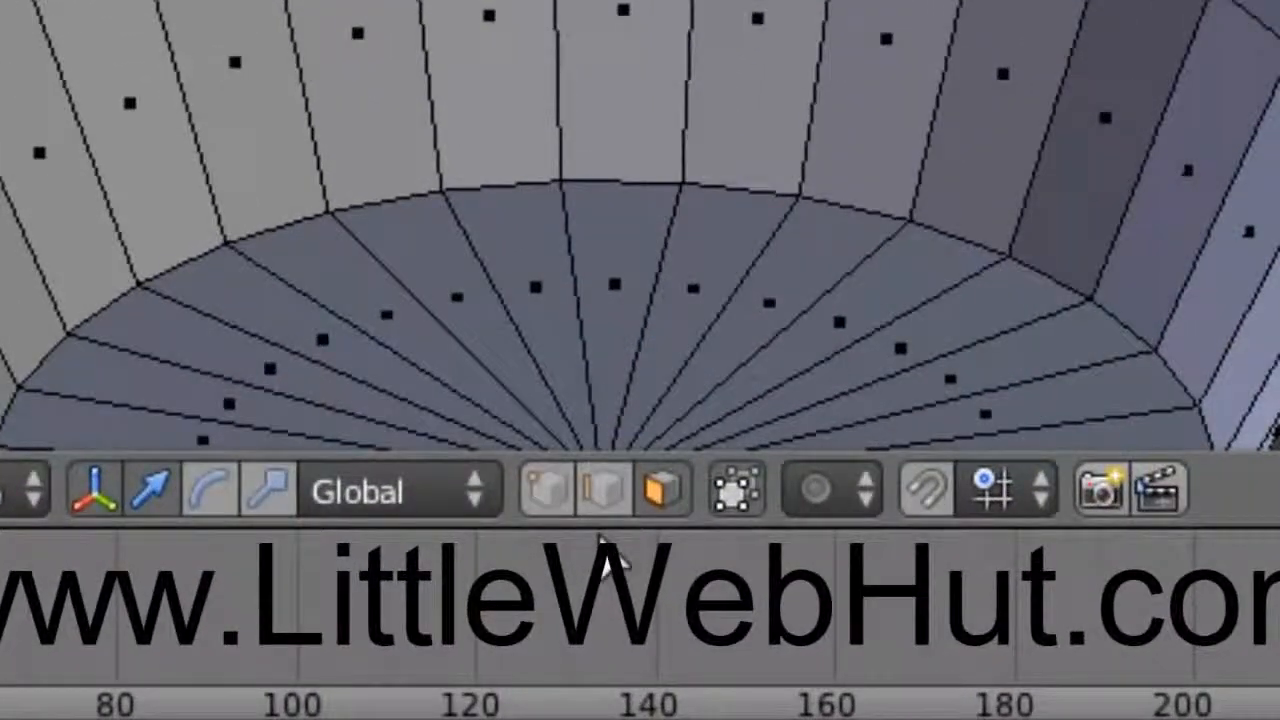
{"action": "left_click", "coordinate": [606, 490]}
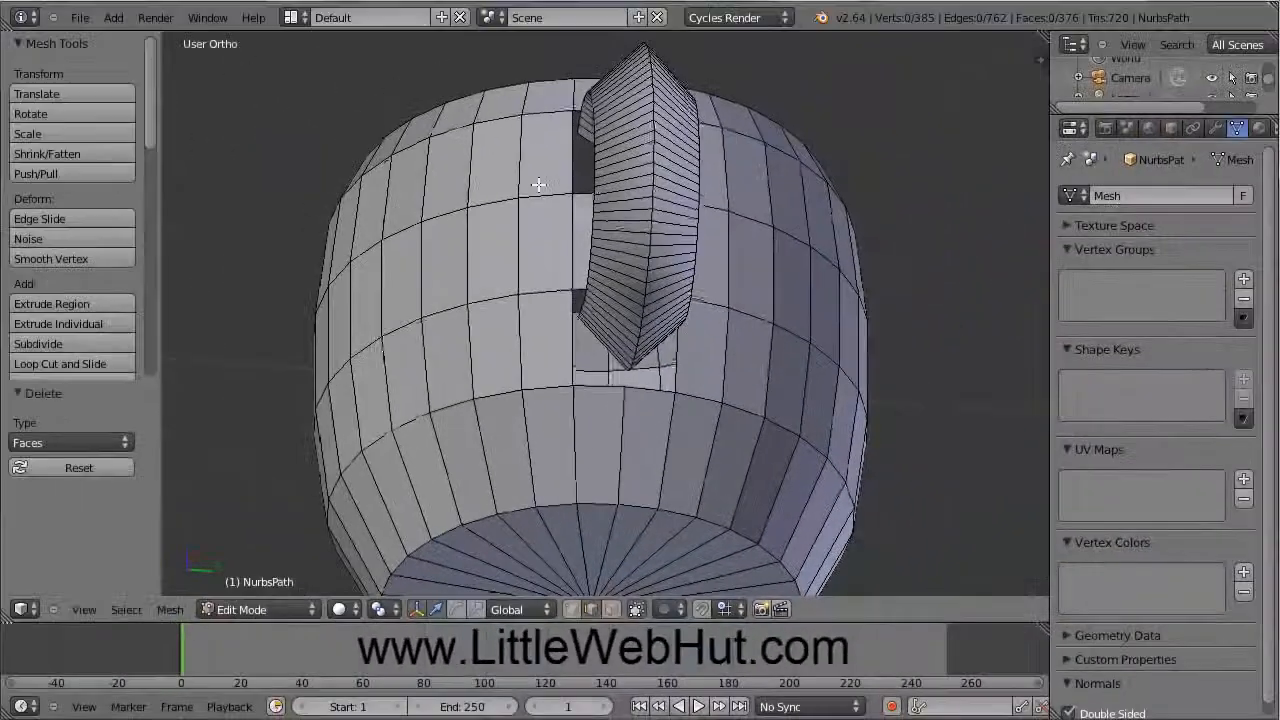
{"action": "middle_click_drag", "start_coordinate": [537, 186], "coordinate": [613, 354]}
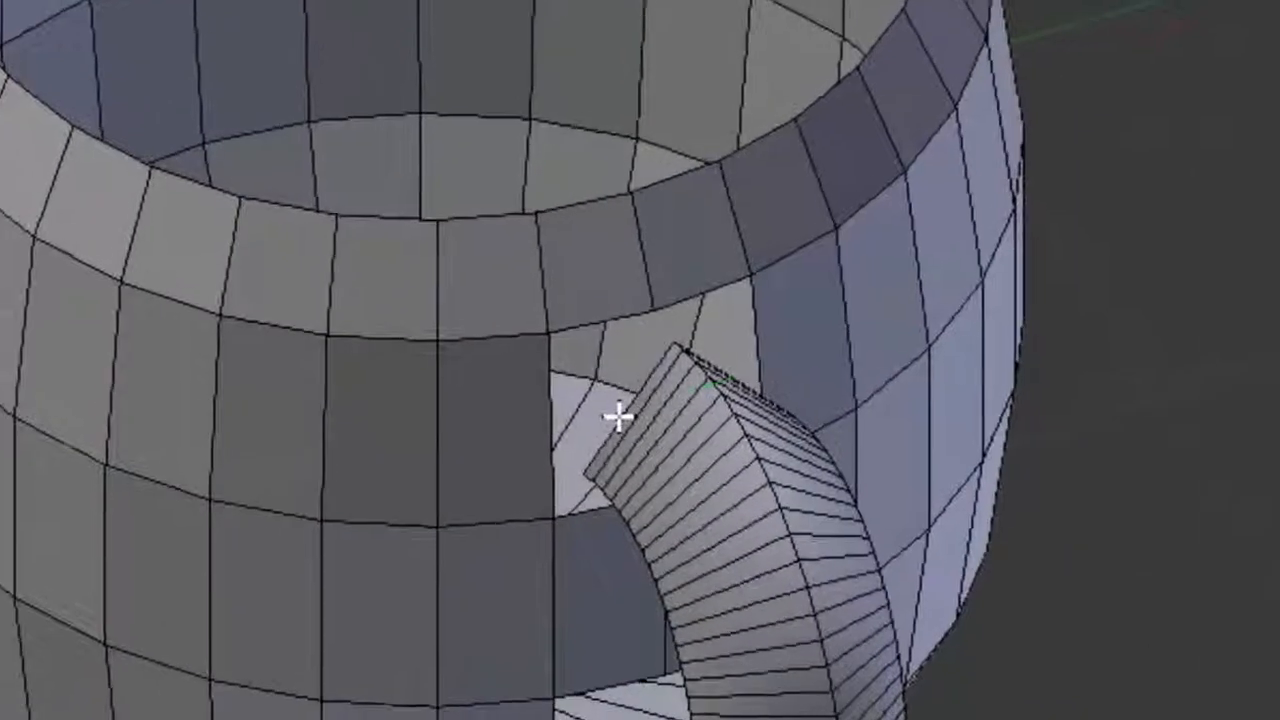
Step: Fill a face between the handle's upper end edge and the hole's top rim and side edges
{"action": "right_click", "coordinate": [650, 338]}
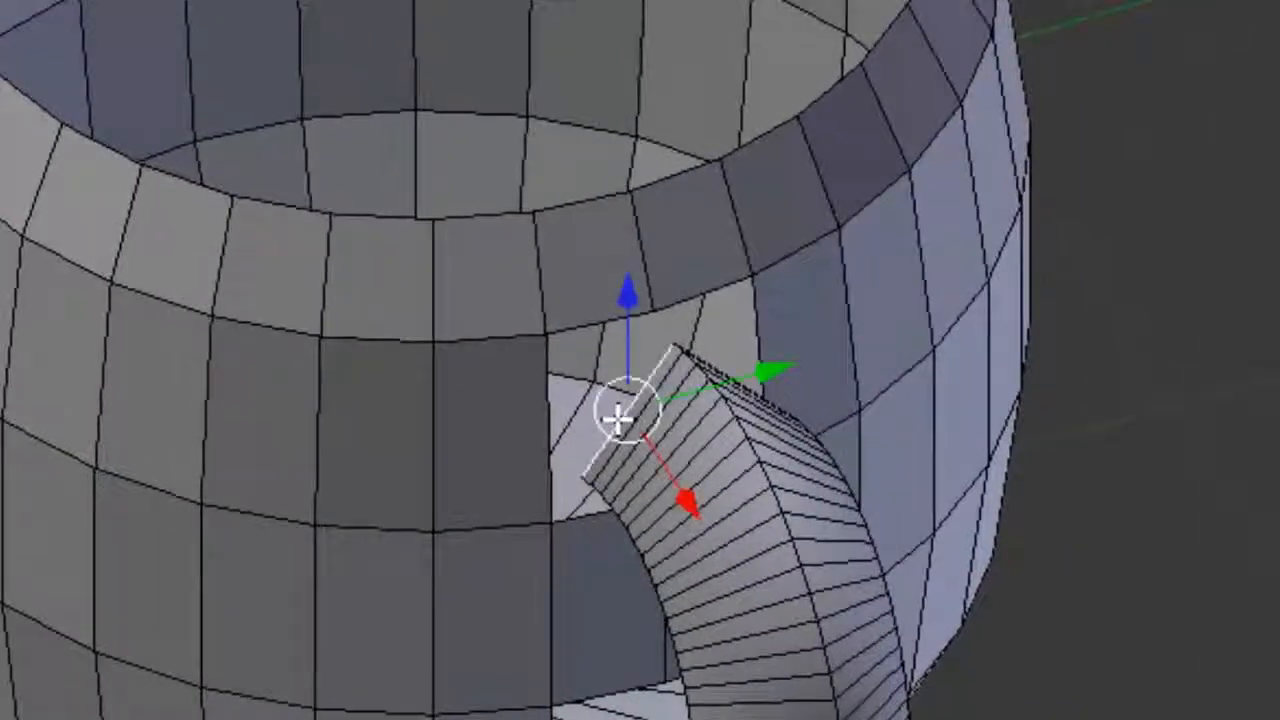
{"action": "right_click", "coordinate": [582, 333]}
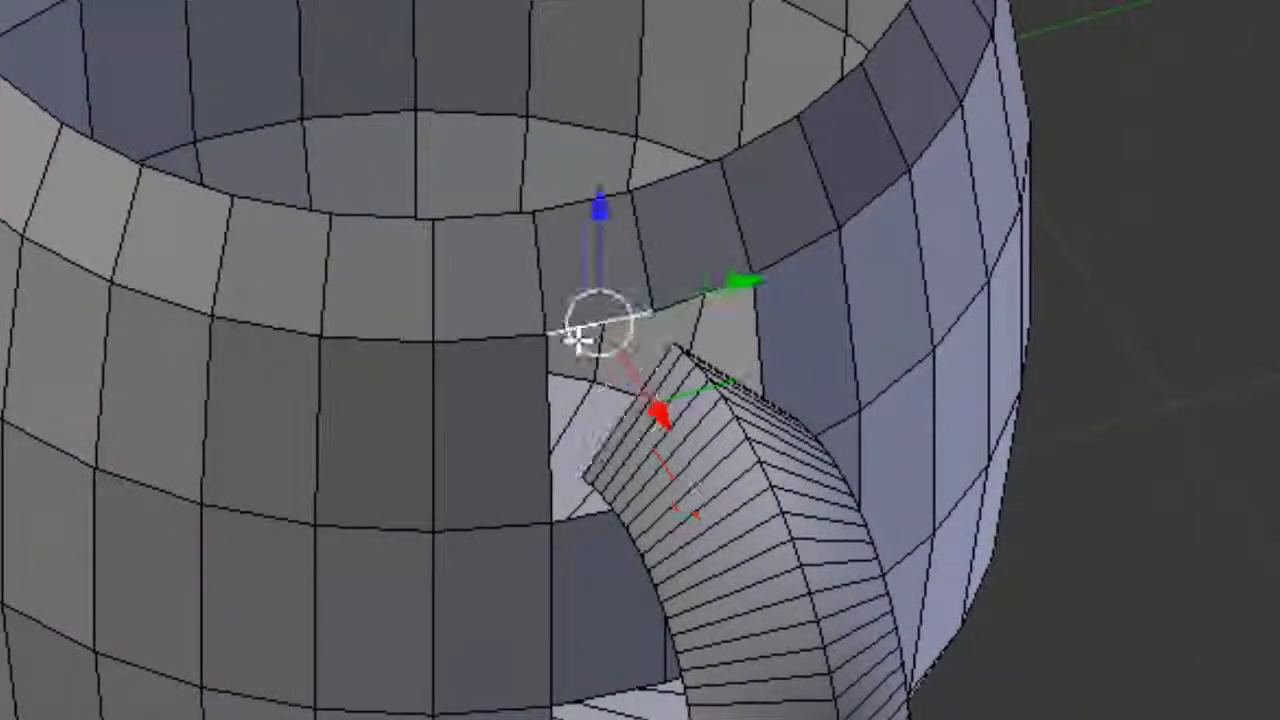
{"action": "right_click", "coordinate": [553, 397]}
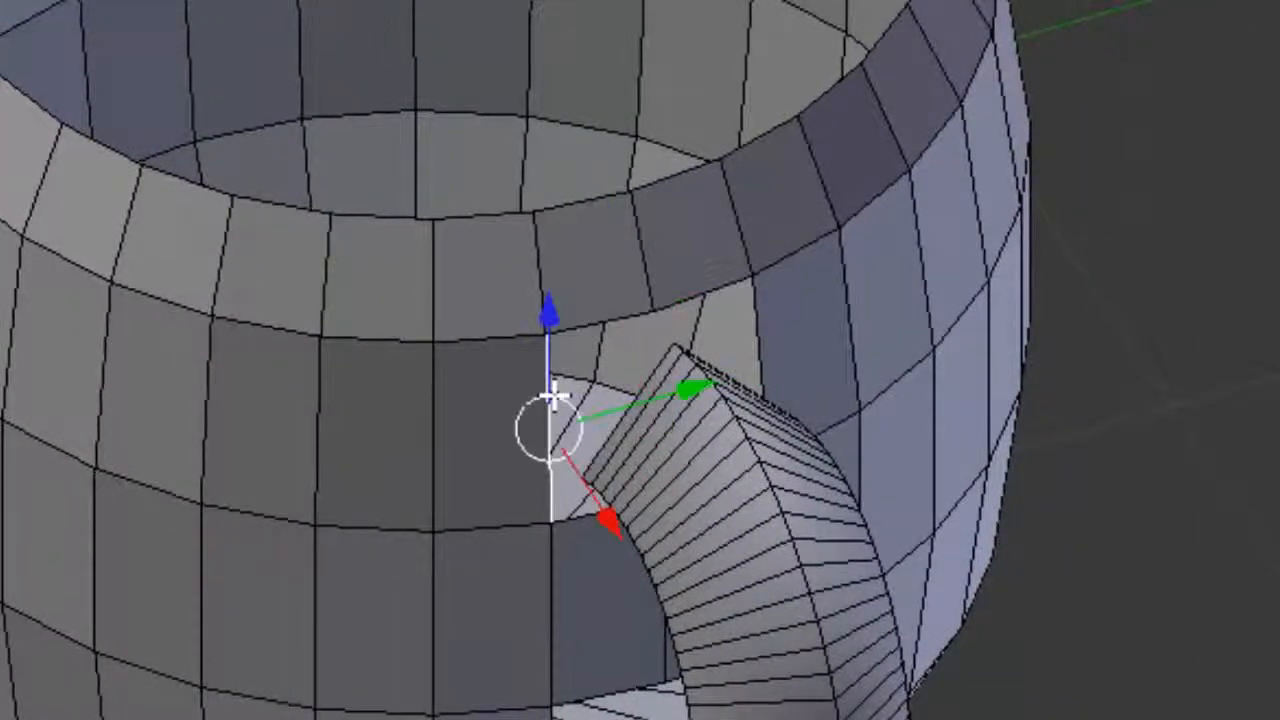
{"action": "right_click", "coordinate": [622, 420]}
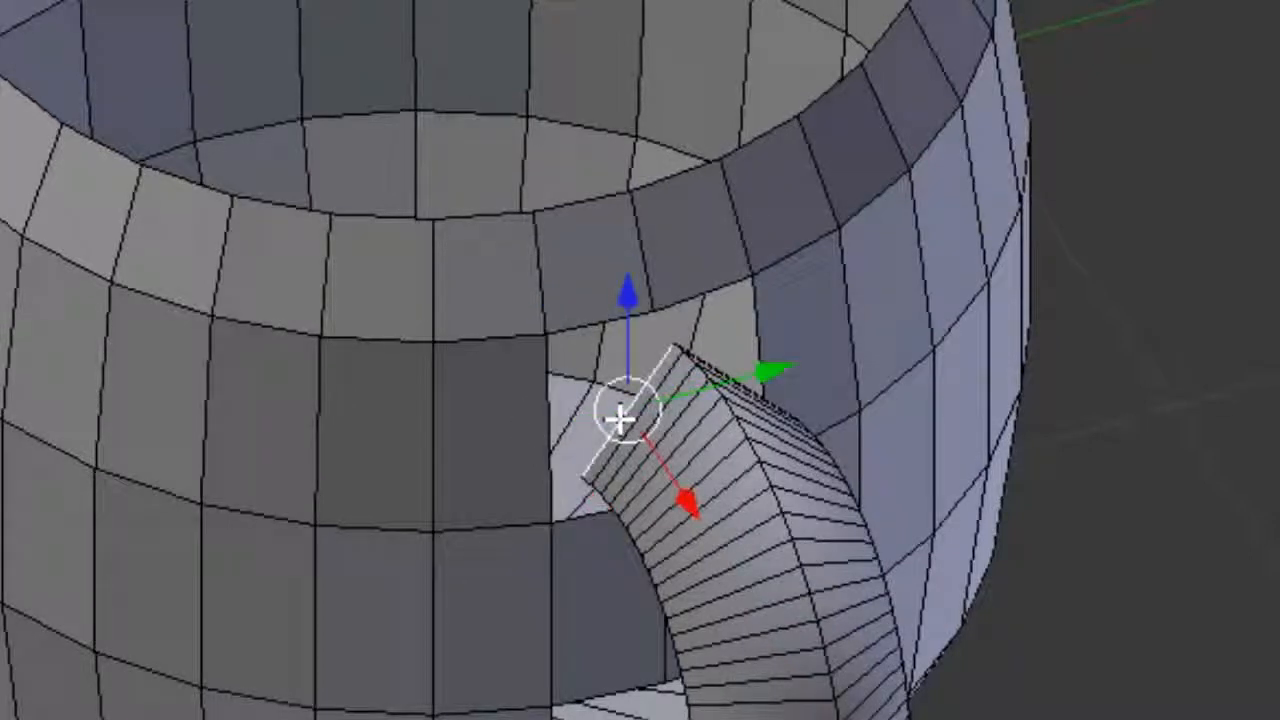
{"action": "right_click", "coordinate": [582, 327], "text": "shift"}
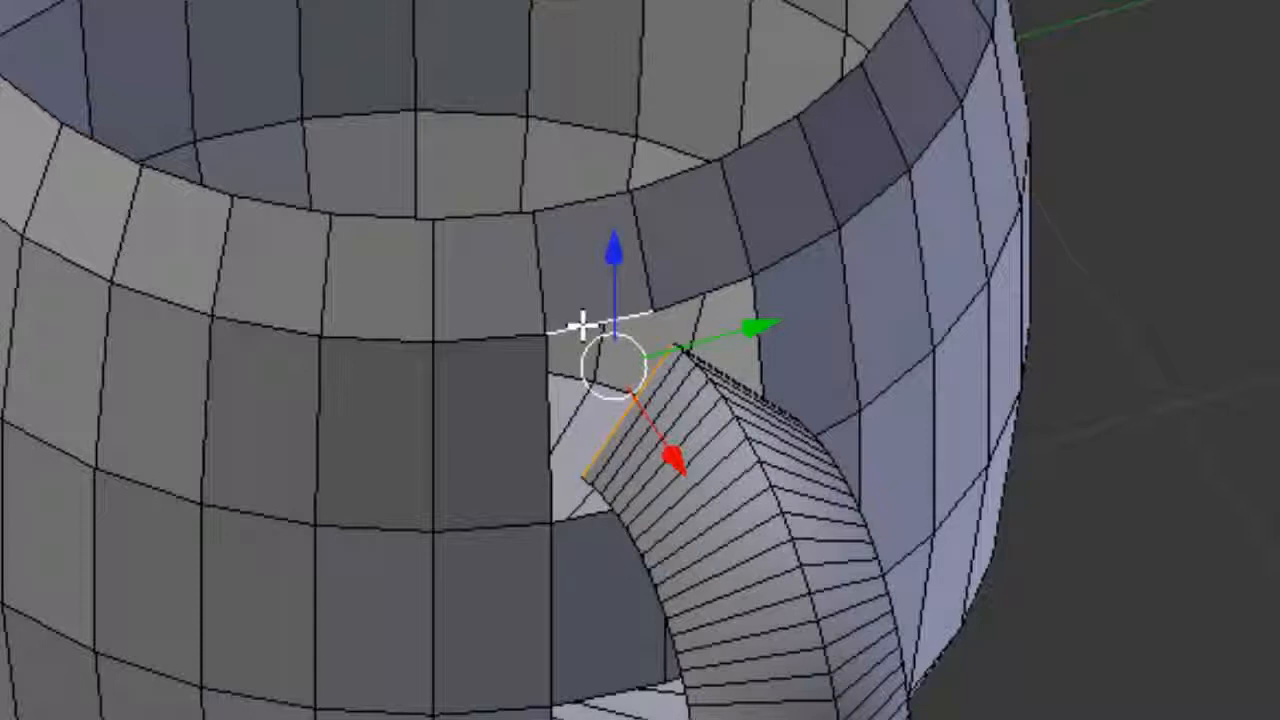
{"action": "right_click", "coordinate": [549, 397], "text": "shift"}
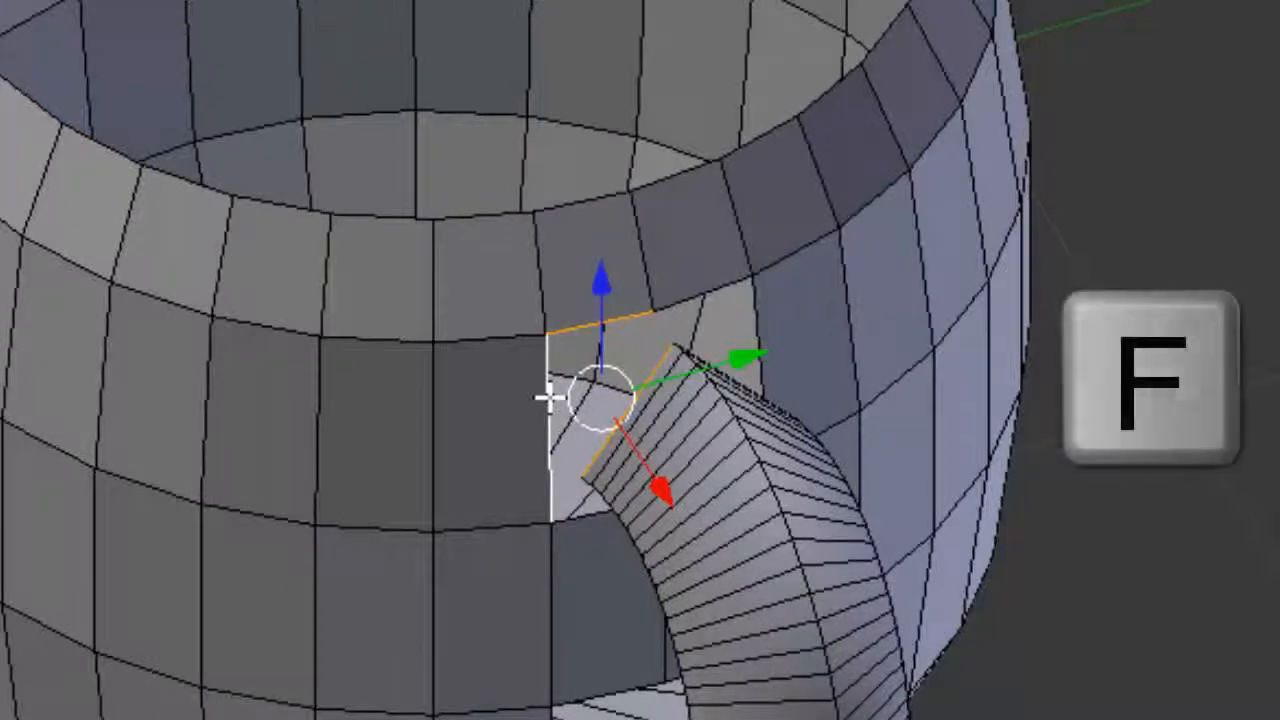
{"action": "key", "text": "f"}
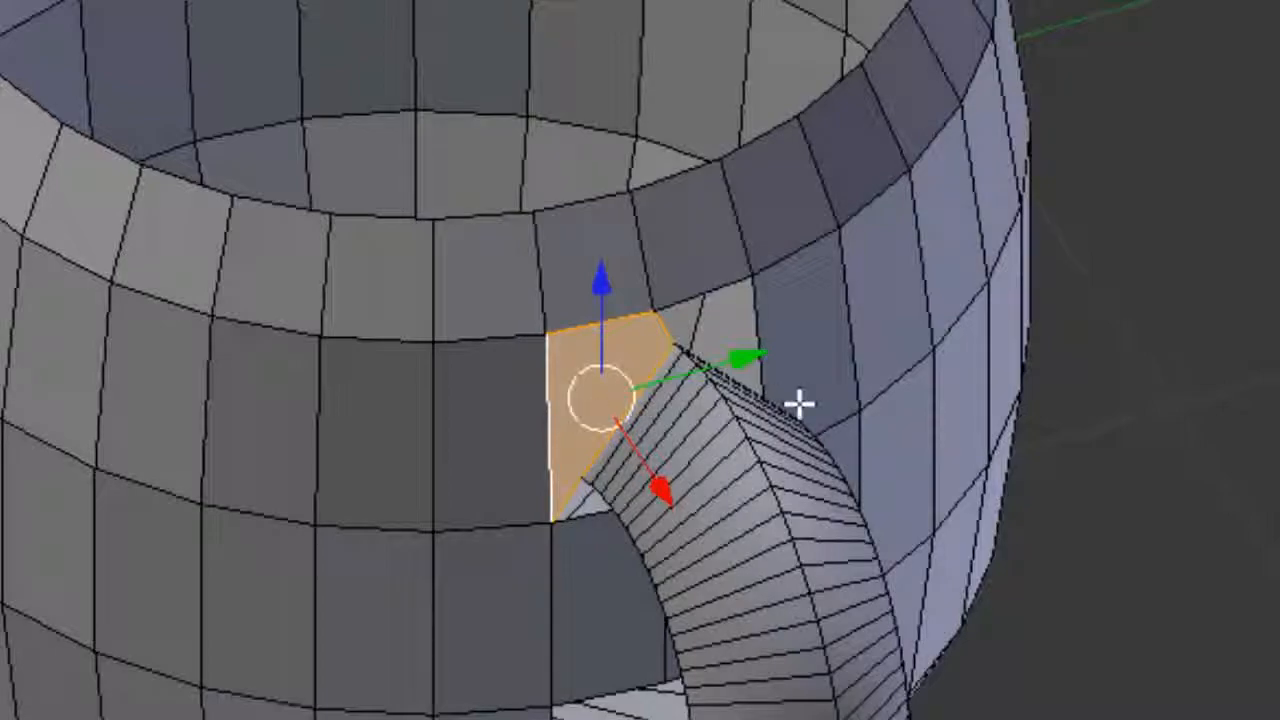
Step: On the joint's other side, fill a face joining the handle tube's end to the mug wall
{"action": "middle_click_drag", "start_coordinate": [800, 403], "coordinate": [547, 337]}
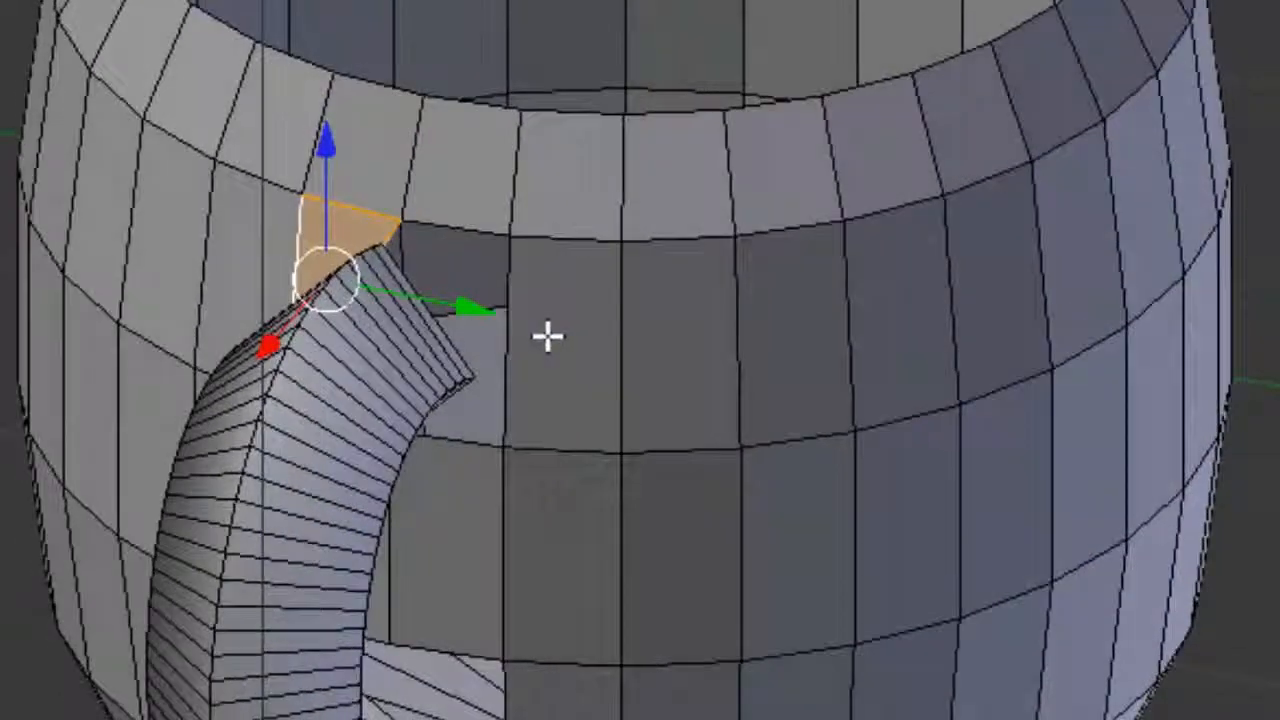
{"action": "right_click", "coordinate": [420, 294], "text": "alt"}
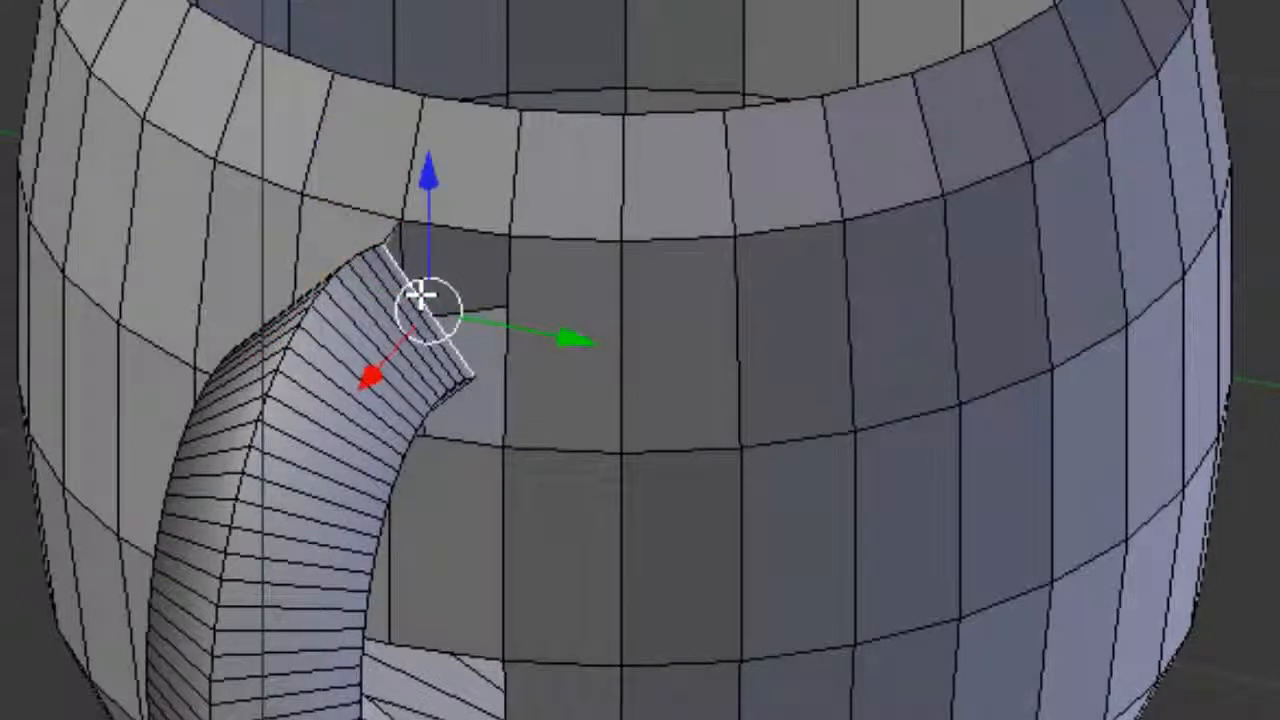
{"action": "right_click", "coordinate": [474, 226], "text": "alt+shift"}
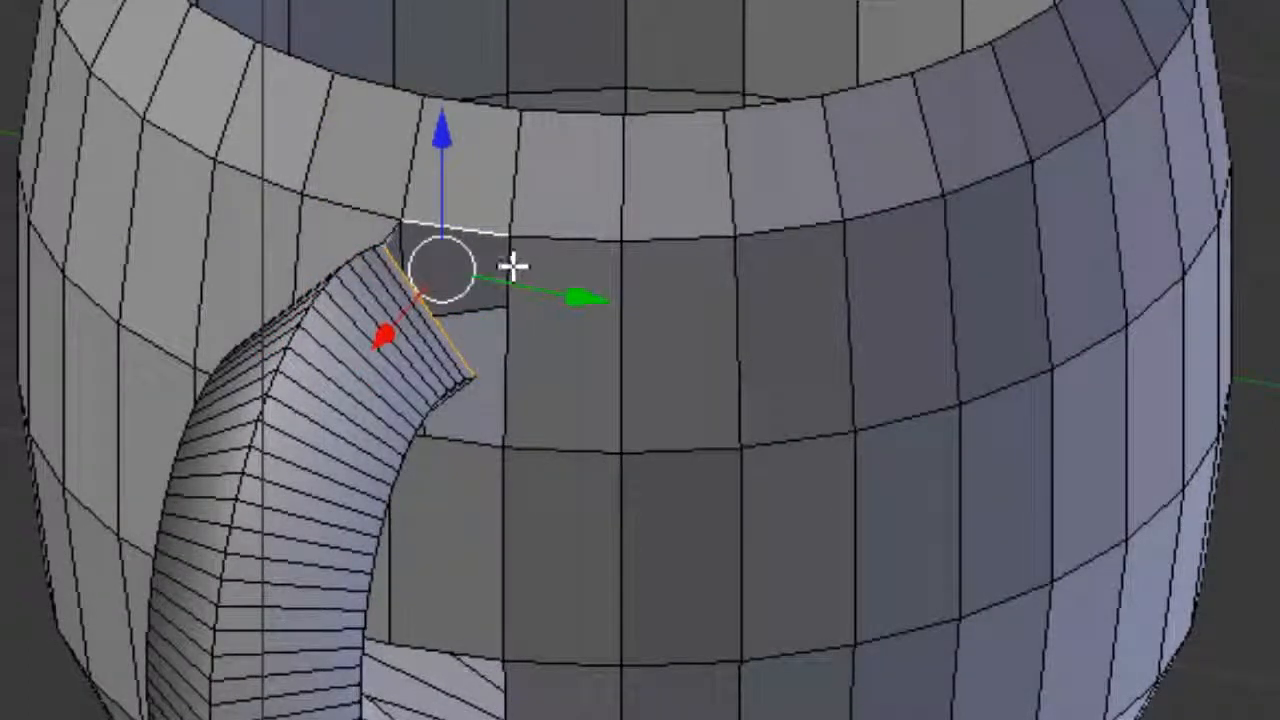
{"action": "right_click", "coordinate": [508, 263], "text": "alt+shift"}
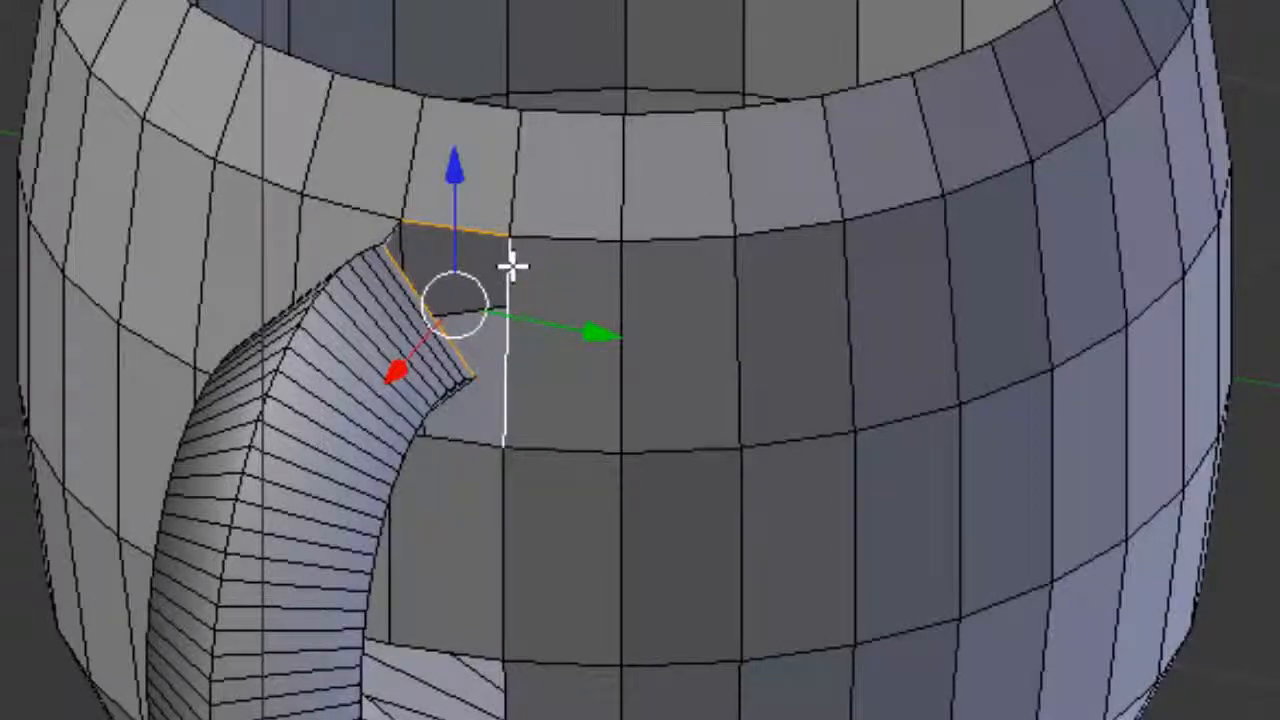
{"action": "key", "text": "f"}
{"action": "middle_click_drag", "start_coordinate": [140, 474], "coordinate": [467, 254]}
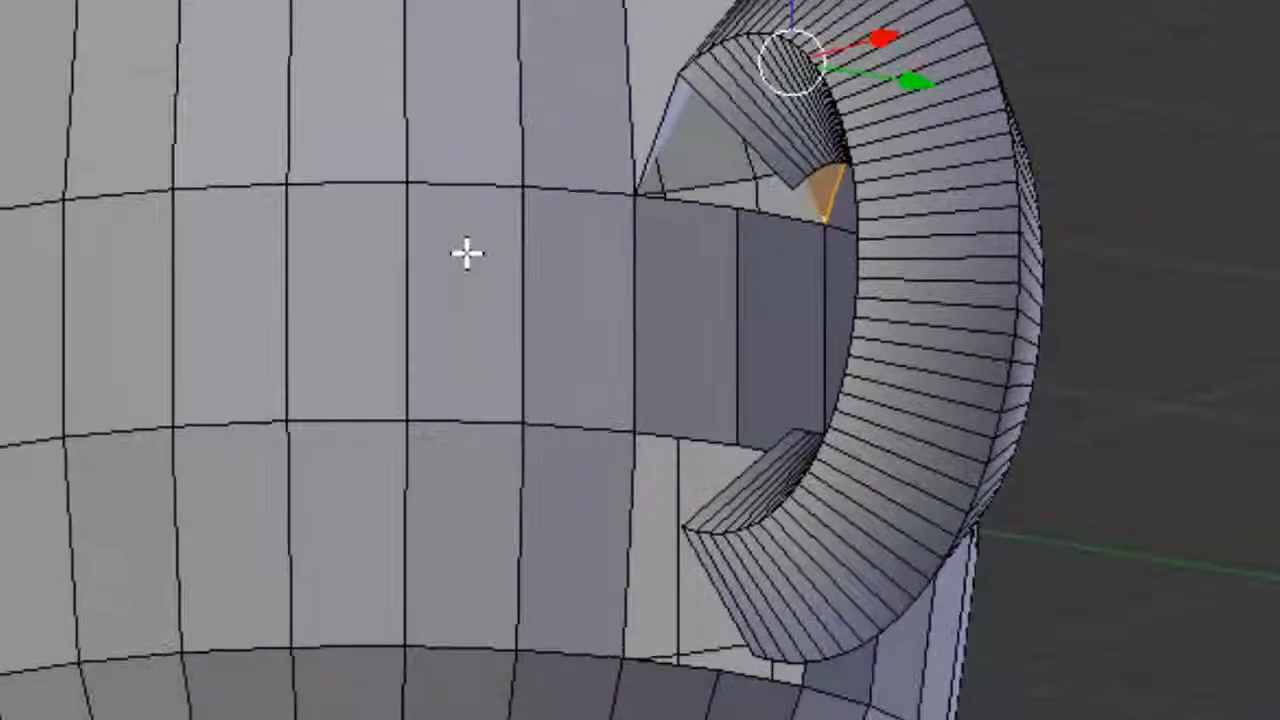
Step: Fill two small triangular gaps at the handle's upper end, each from a pair of edges
{"action": "right_click", "coordinate": [718, 120]}
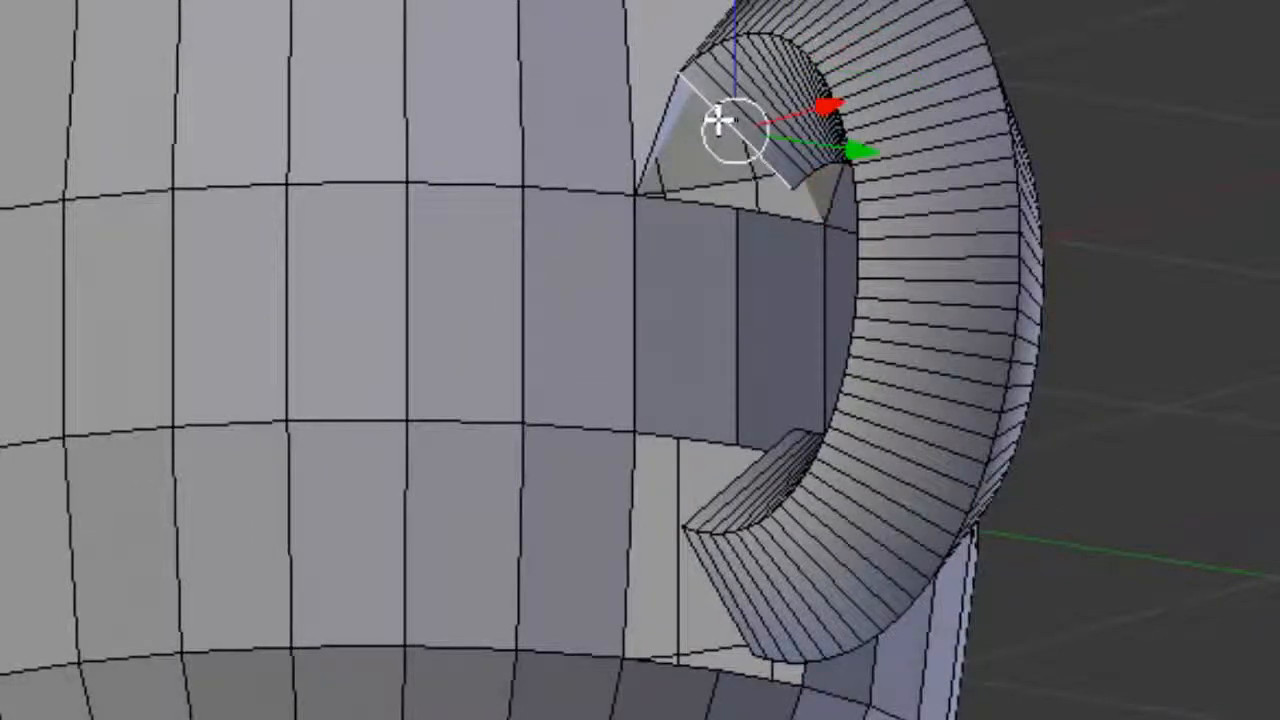
{"action": "right_click", "coordinate": [701, 200], "text": "shift"}
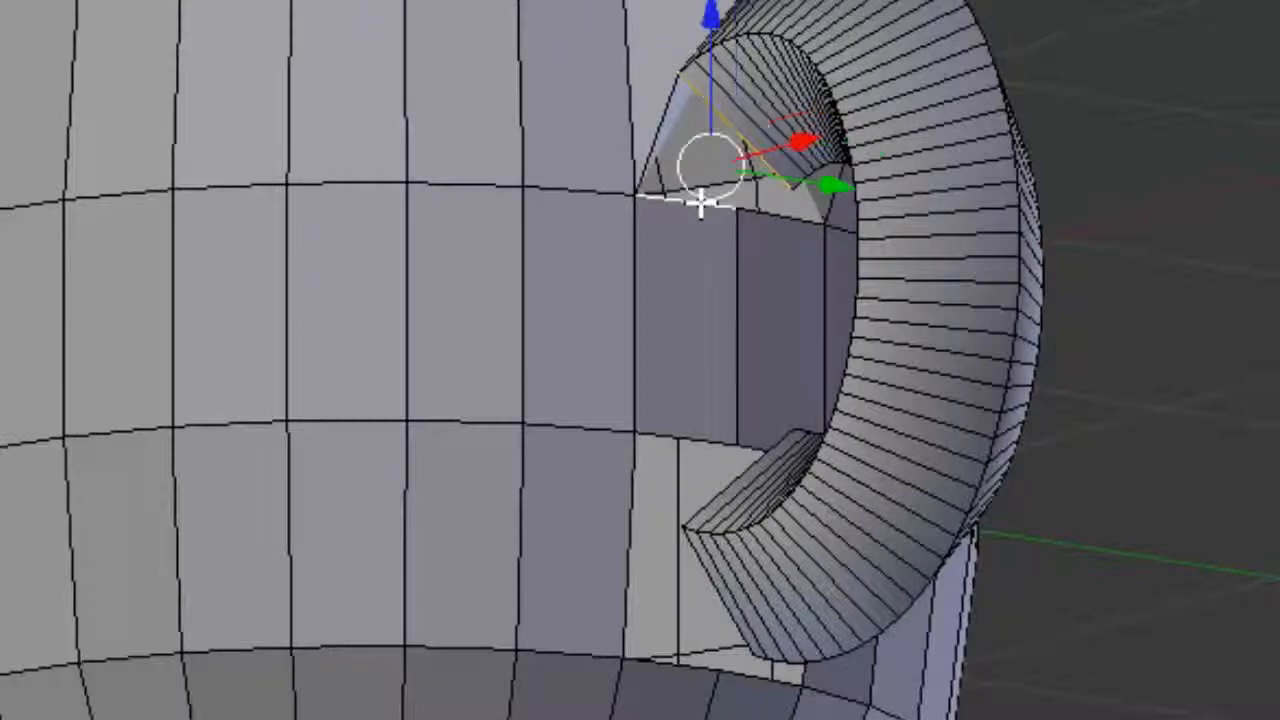
{"action": "key", "text": "f"}
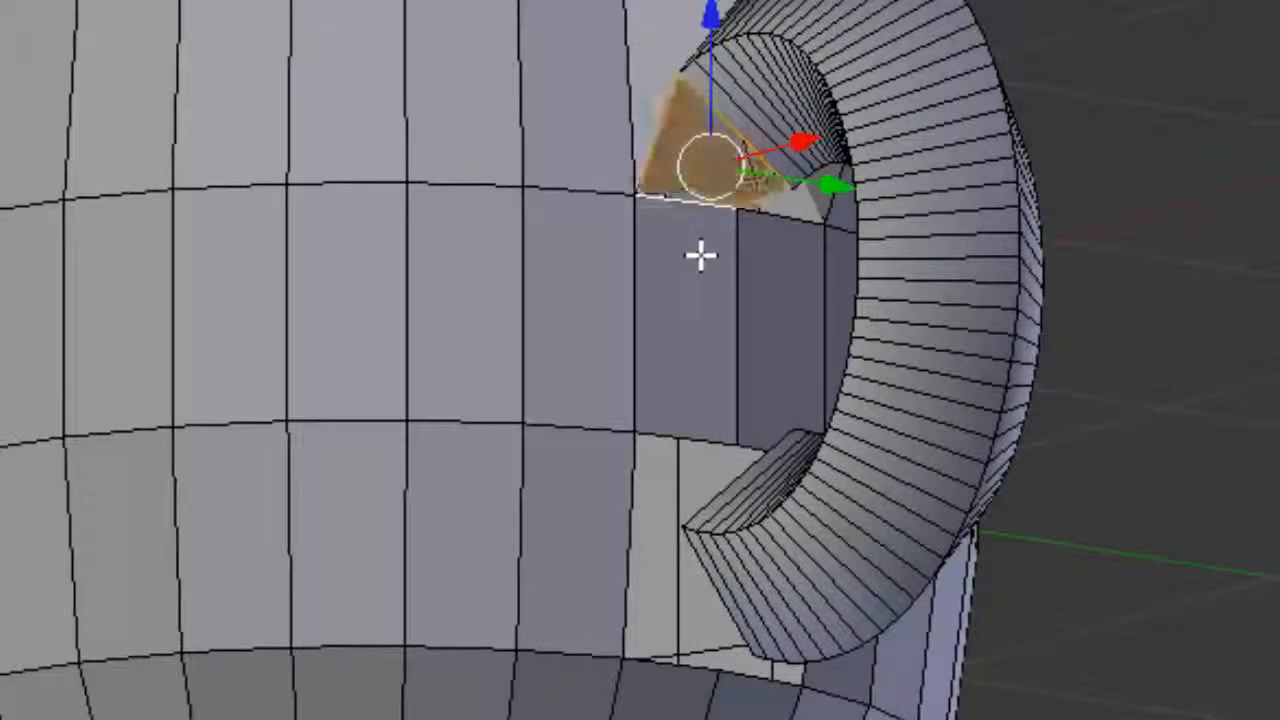
{"action": "middle_click_drag", "start_coordinate": [1157, 403], "coordinate": [727, 447]}
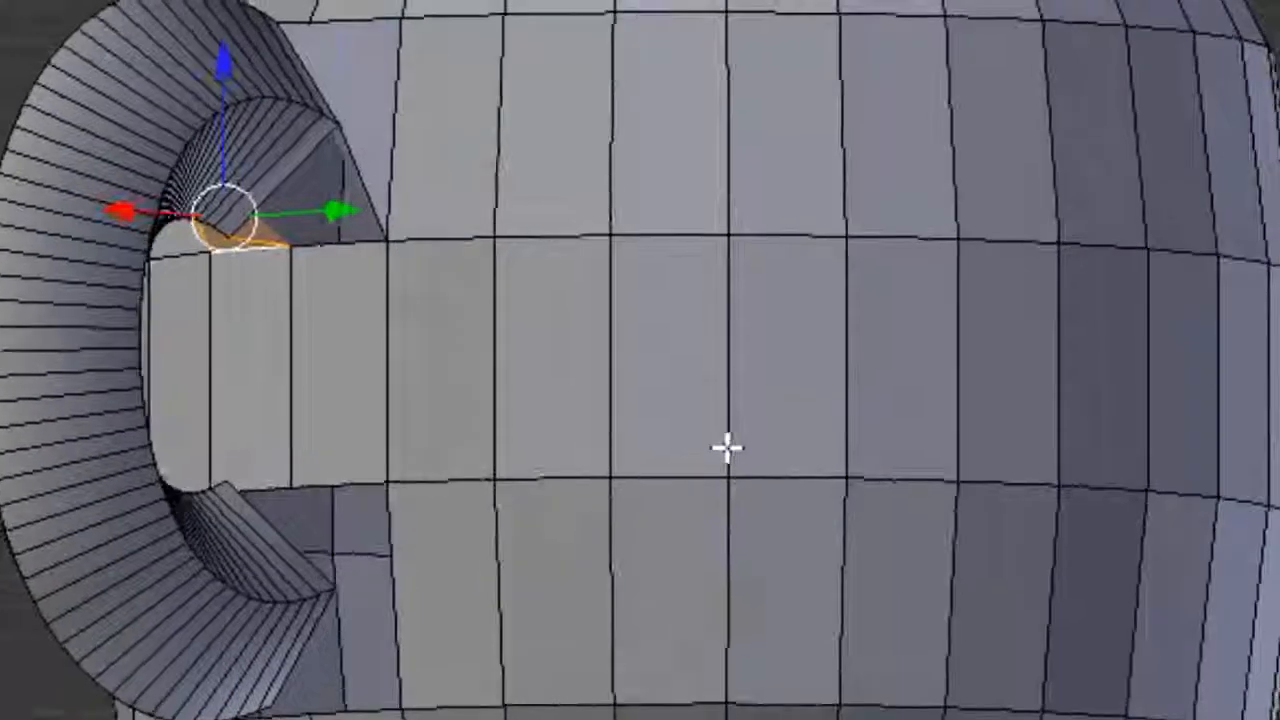
{"action": "right_click", "coordinate": [300, 172]}
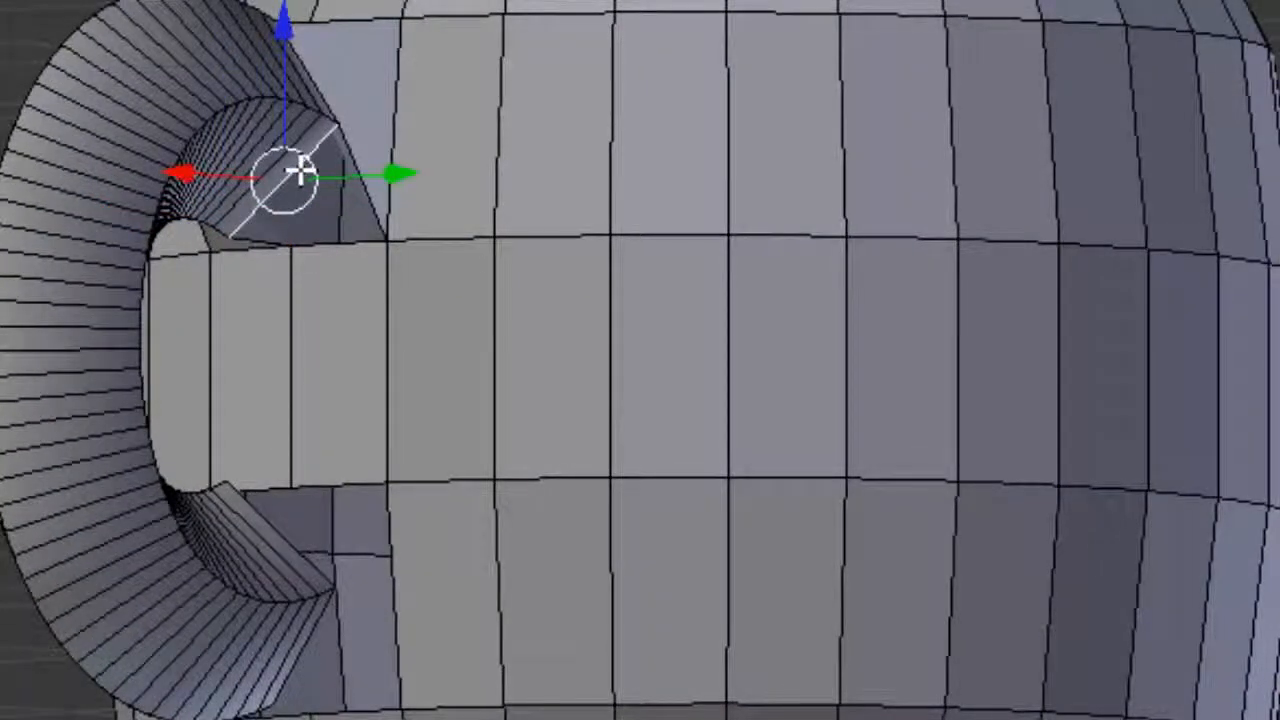
{"action": "right_click", "coordinate": [362, 243], "text": "shift"}
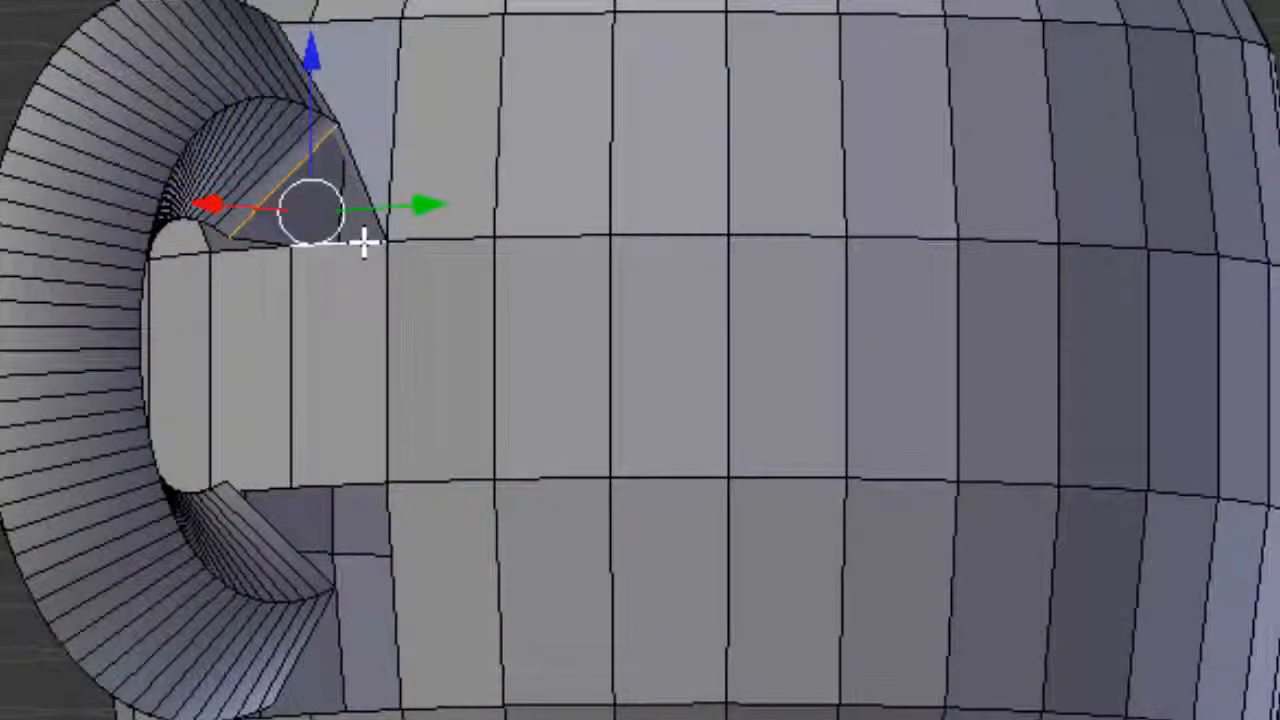
{"action": "key", "text": "f"}
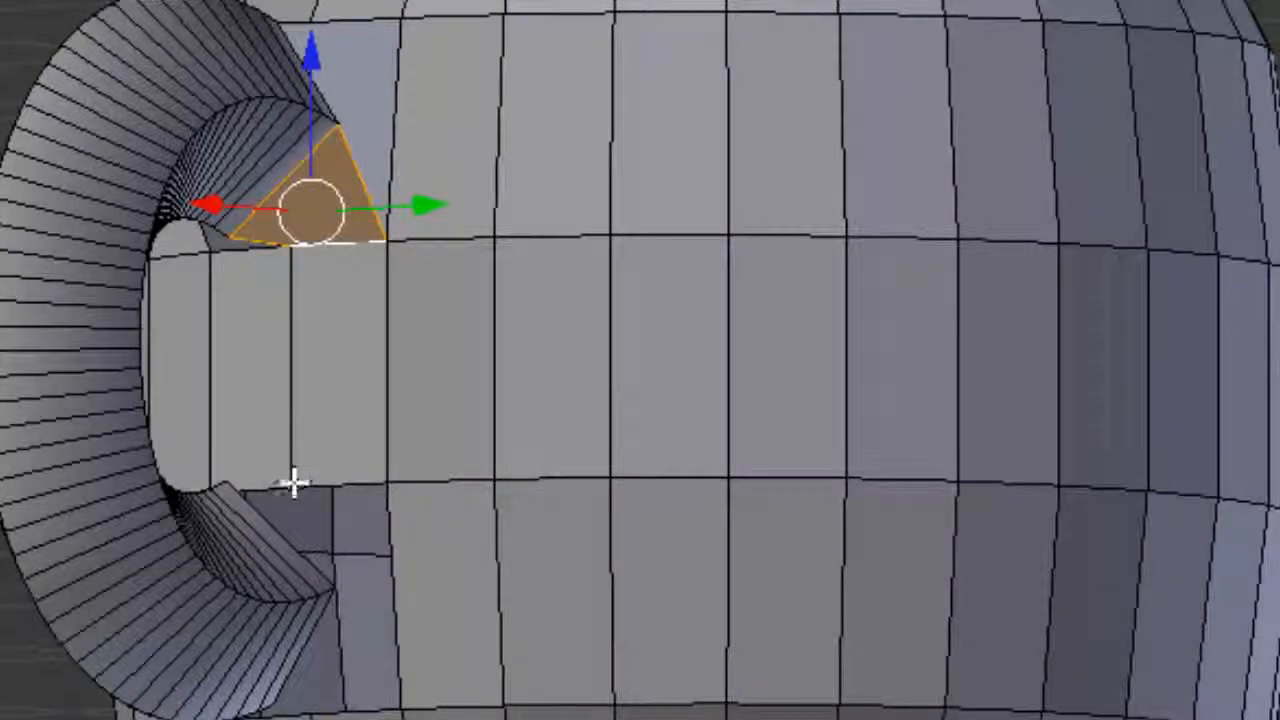
{"action": "middle_click_drag", "start_coordinate": [289, 491], "coordinate": [608, 251]}
{"action": "left_click", "coordinate": [590, 283]}
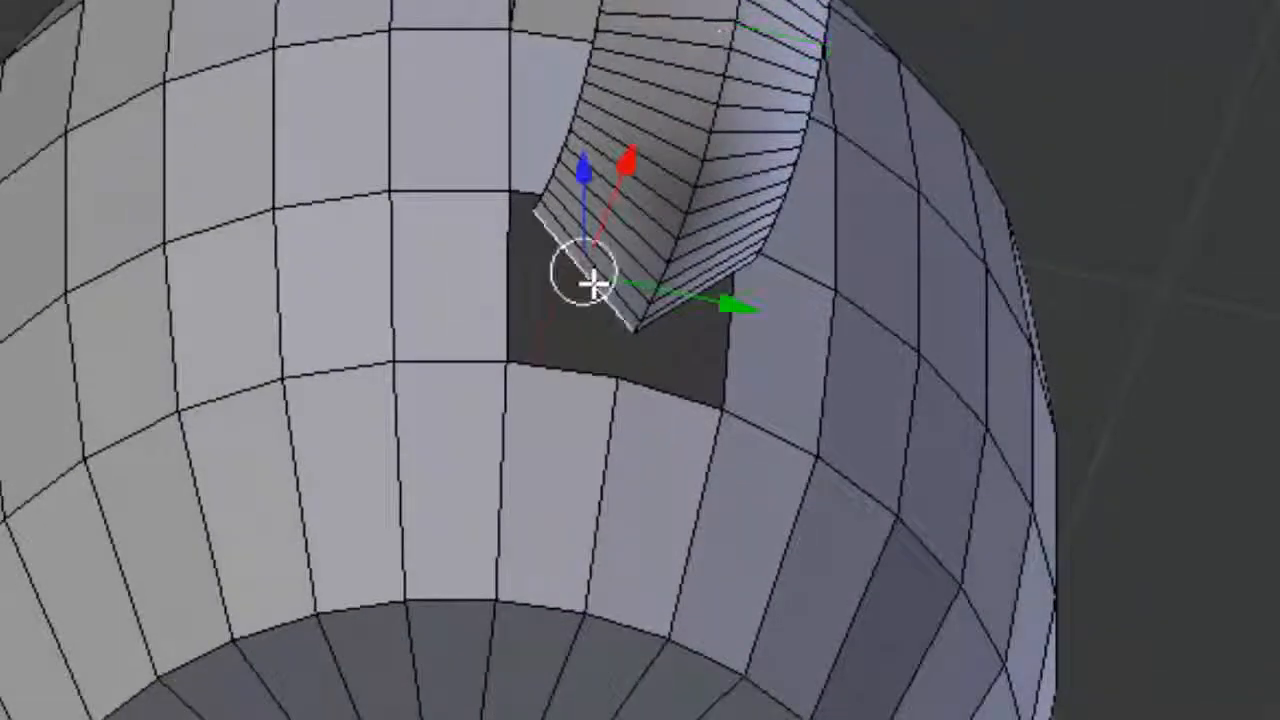
Step: Undo a first fill attempt, then close the hole with one face across its left, right and bottom edges
{"action": "right_click", "coordinate": [508, 294], "text": "shift"}
{"action": "right_click", "coordinate": [580, 373], "text": "shift"}
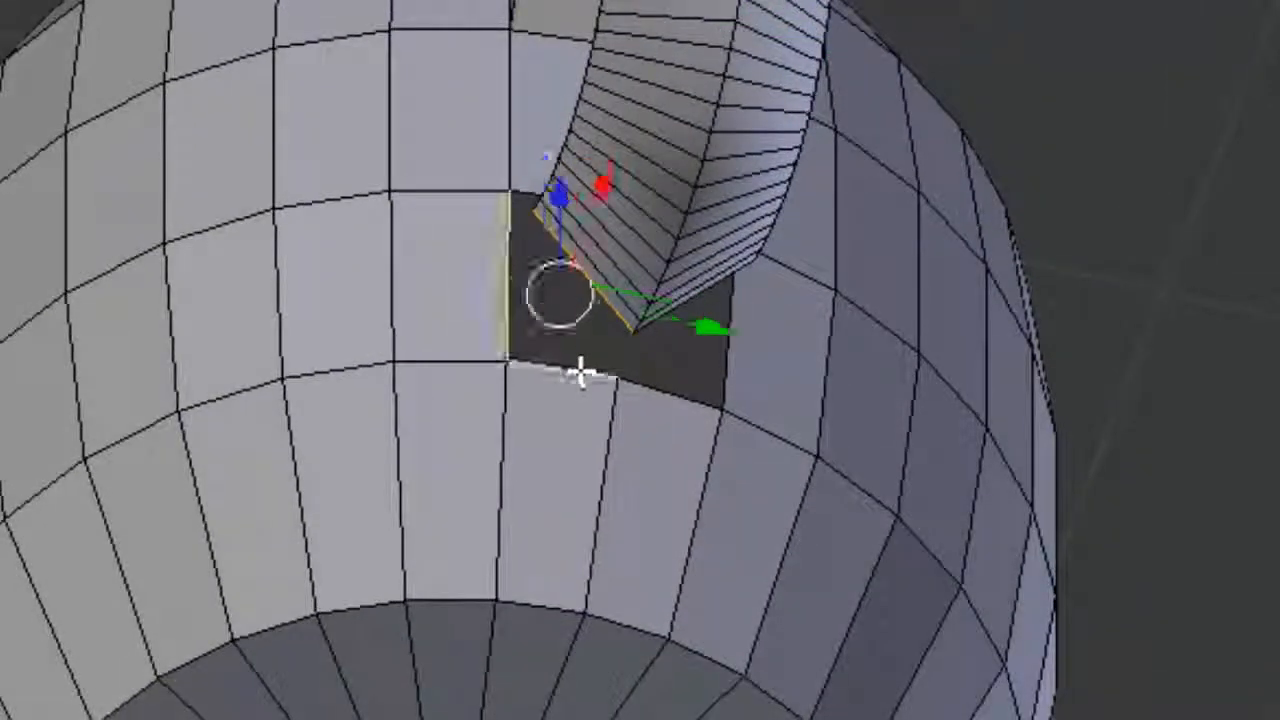
{"action": "key", "text": "f"}
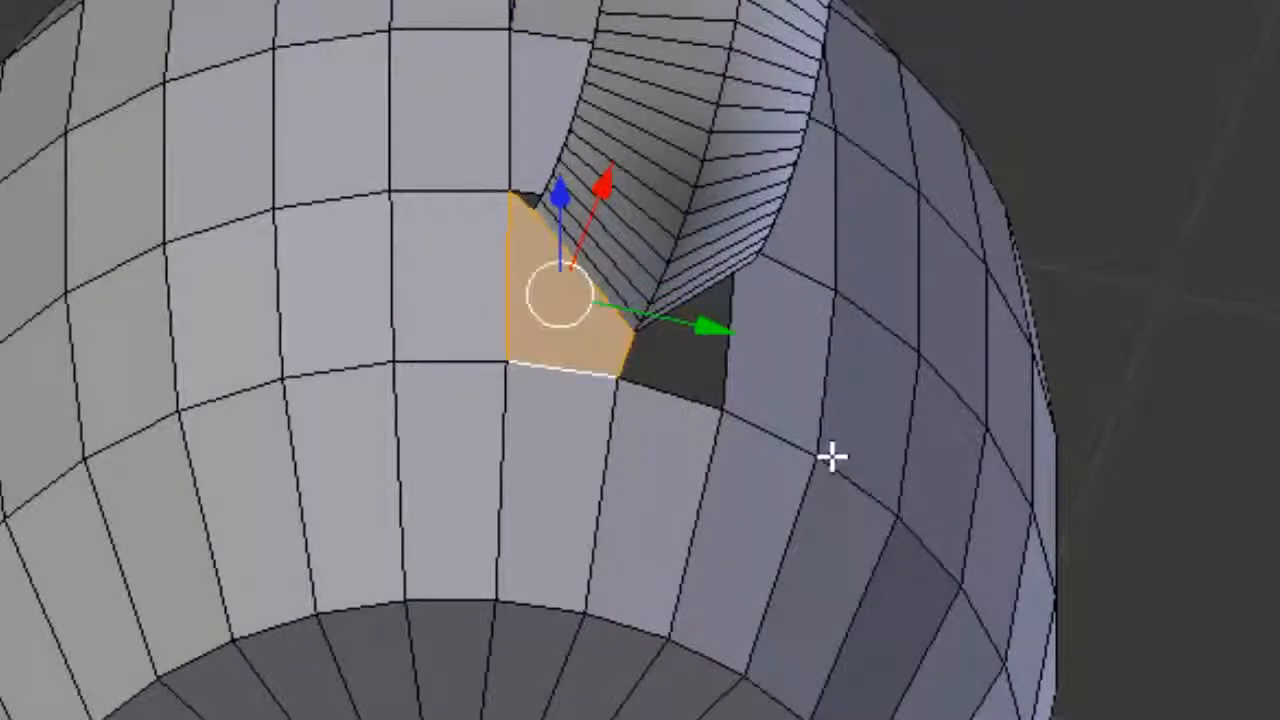
{"action": "middle_click_drag", "start_coordinate": [832, 457], "coordinate": [360, 269]}
{"action": "key", "text": "ctrl+z"}
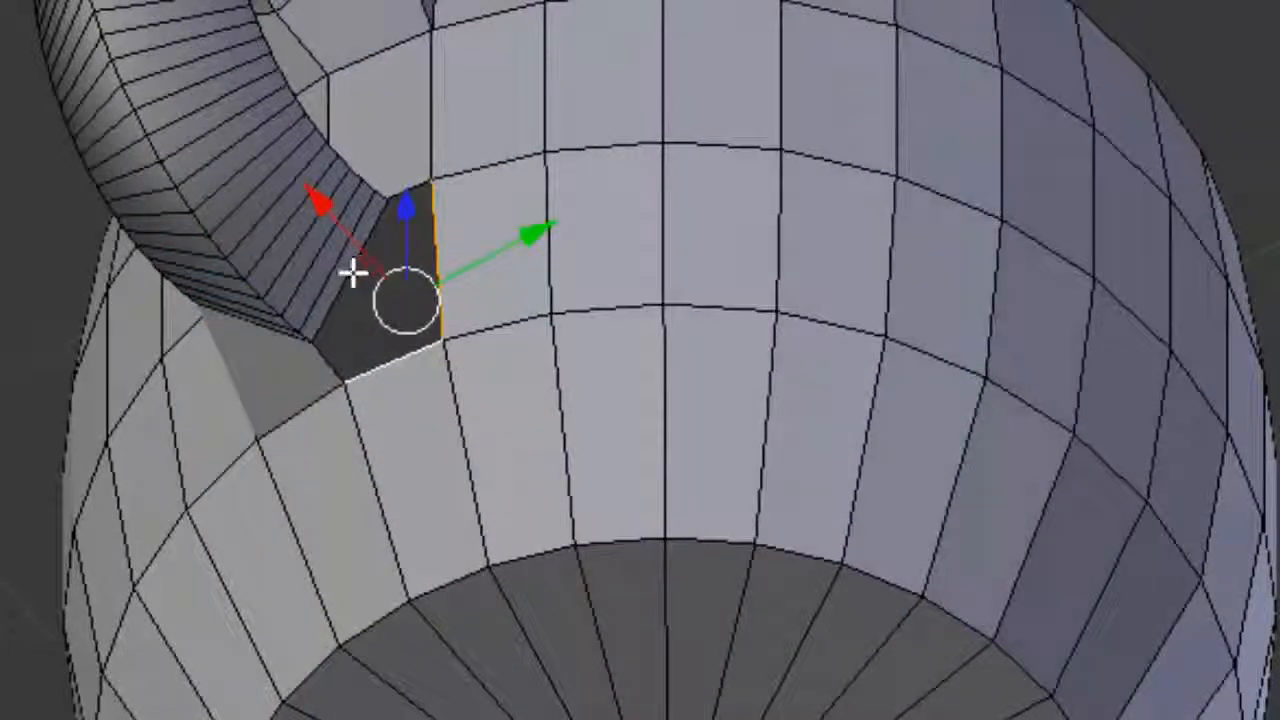
{"action": "right_click", "coordinate": [360, 267]}
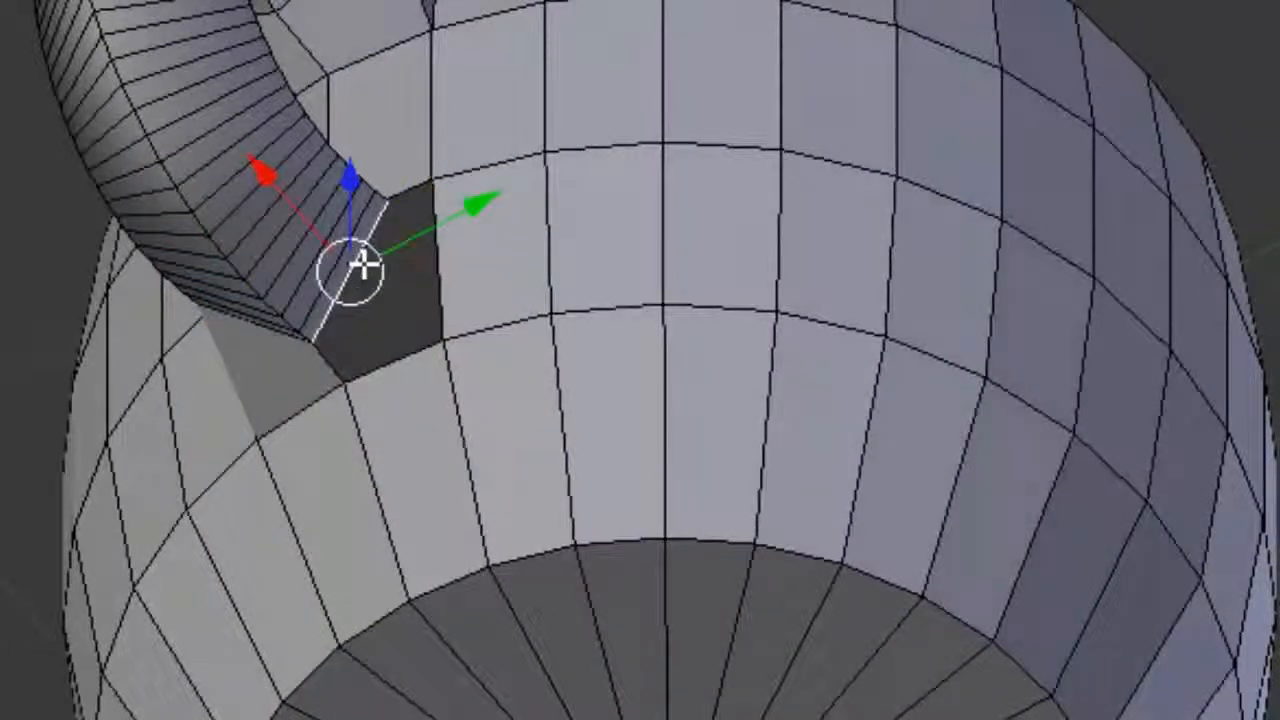
{"action": "right_click", "coordinate": [436, 254], "text": "shift"}
{"action": "right_click", "coordinate": [404, 362], "text": "shift"}
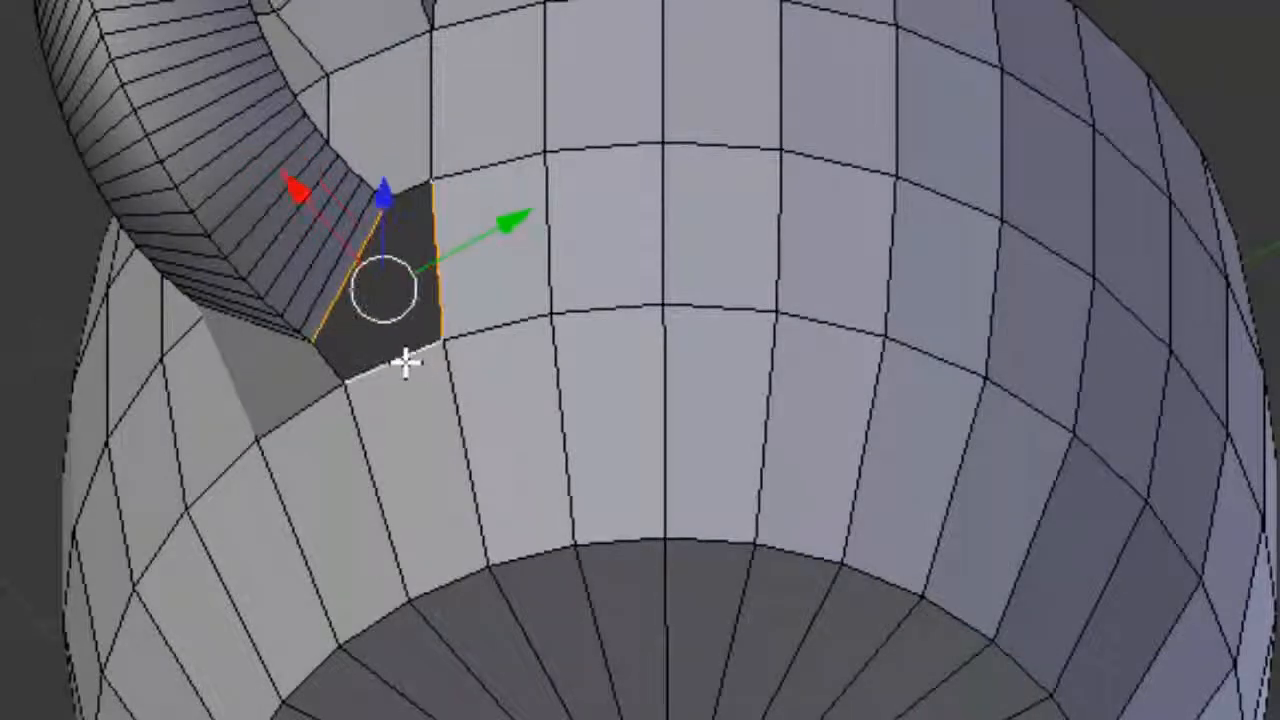
{"action": "key", "text": "f"}
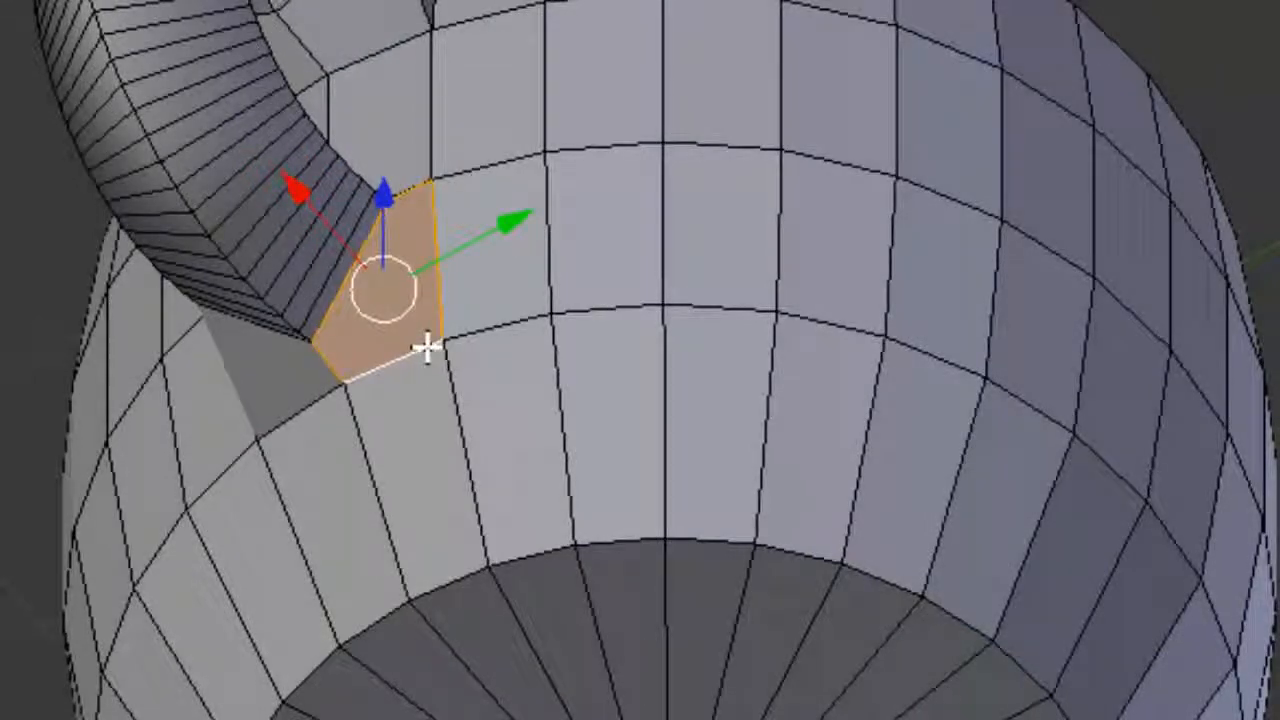
{"action": "middle_click_drag", "start_coordinate": [410, 355], "coordinate": [420, 660]}
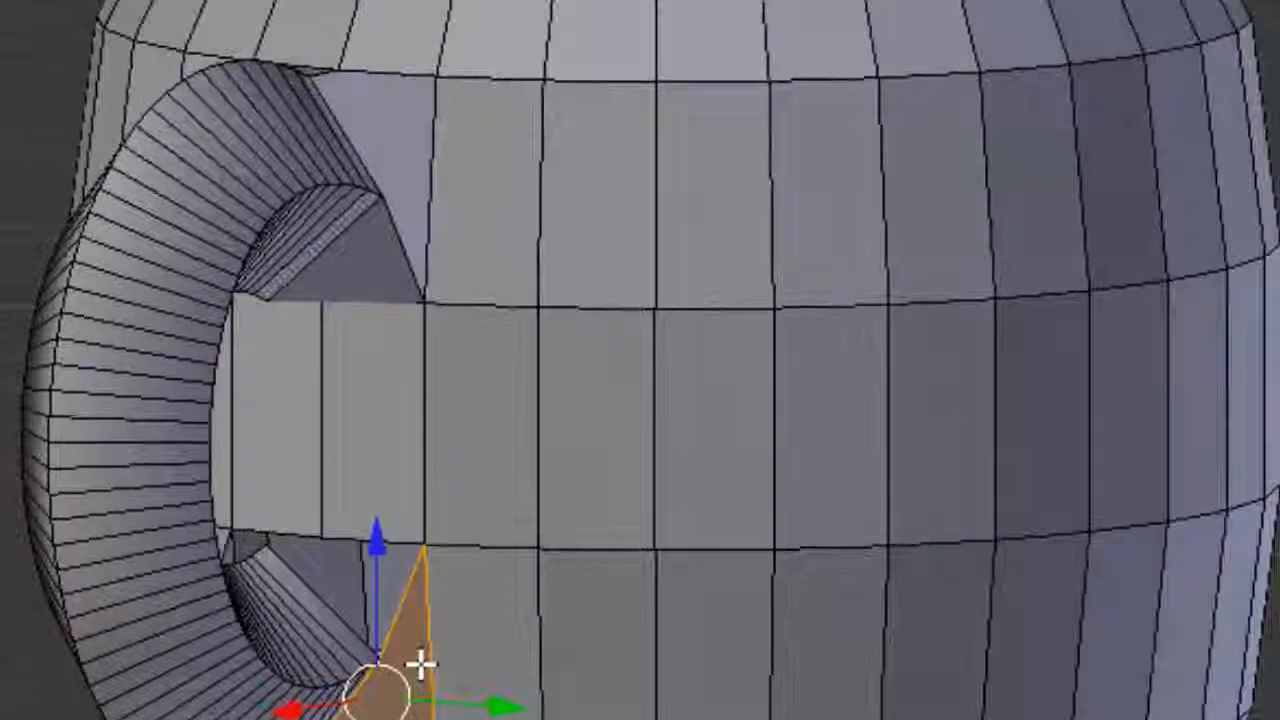
Step: Fill the two triangular gaps at the handle's lower joint with faces, then deselect everything
{"action": "right_click", "coordinate": [335, 612]}
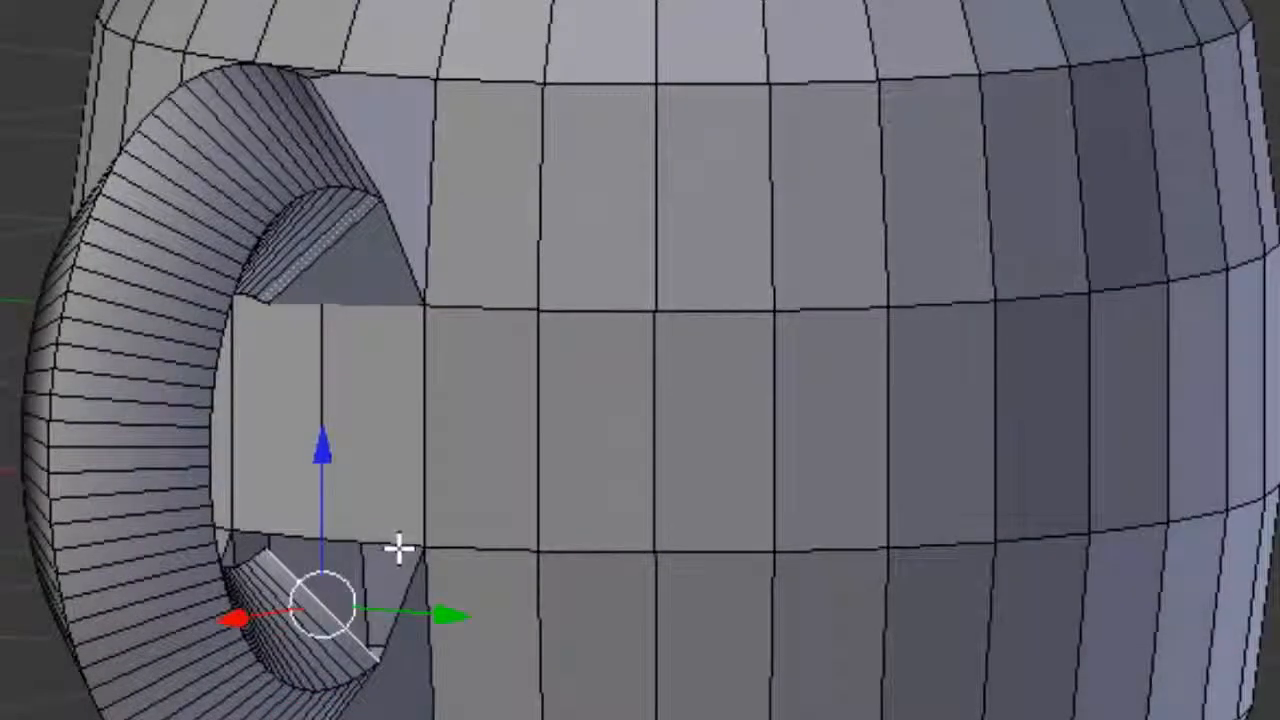
{"action": "right_click", "coordinate": [400, 543], "text": "shift"}
{"action": "key", "text": "f"}
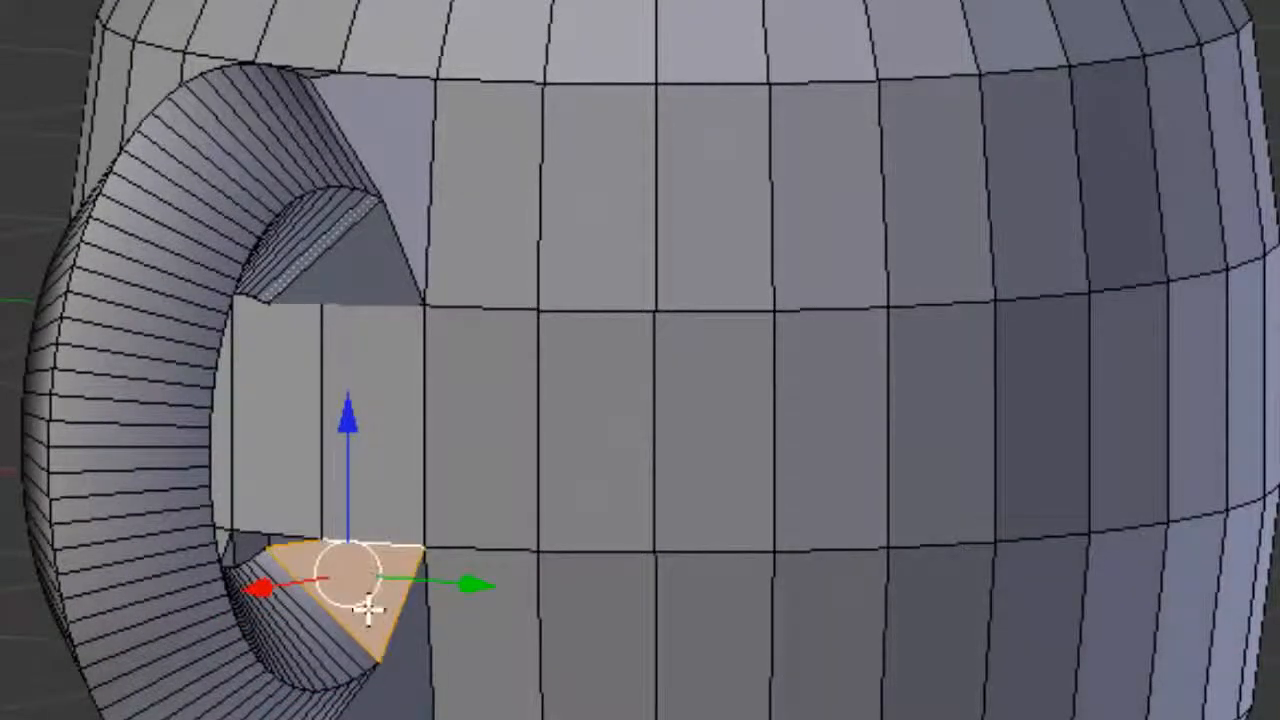
{"action": "middle_click_drag", "start_coordinate": [371, 600], "coordinate": [766, 614]}
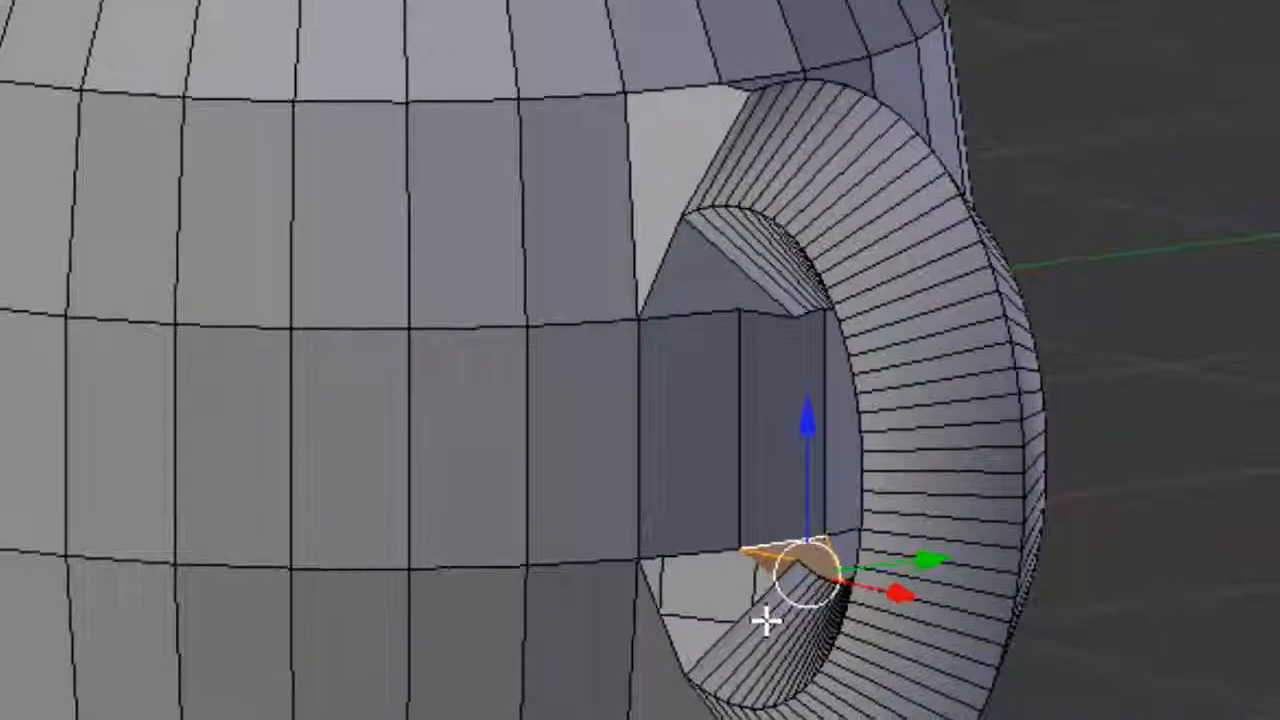
{"action": "right_click", "coordinate": [720, 638]}
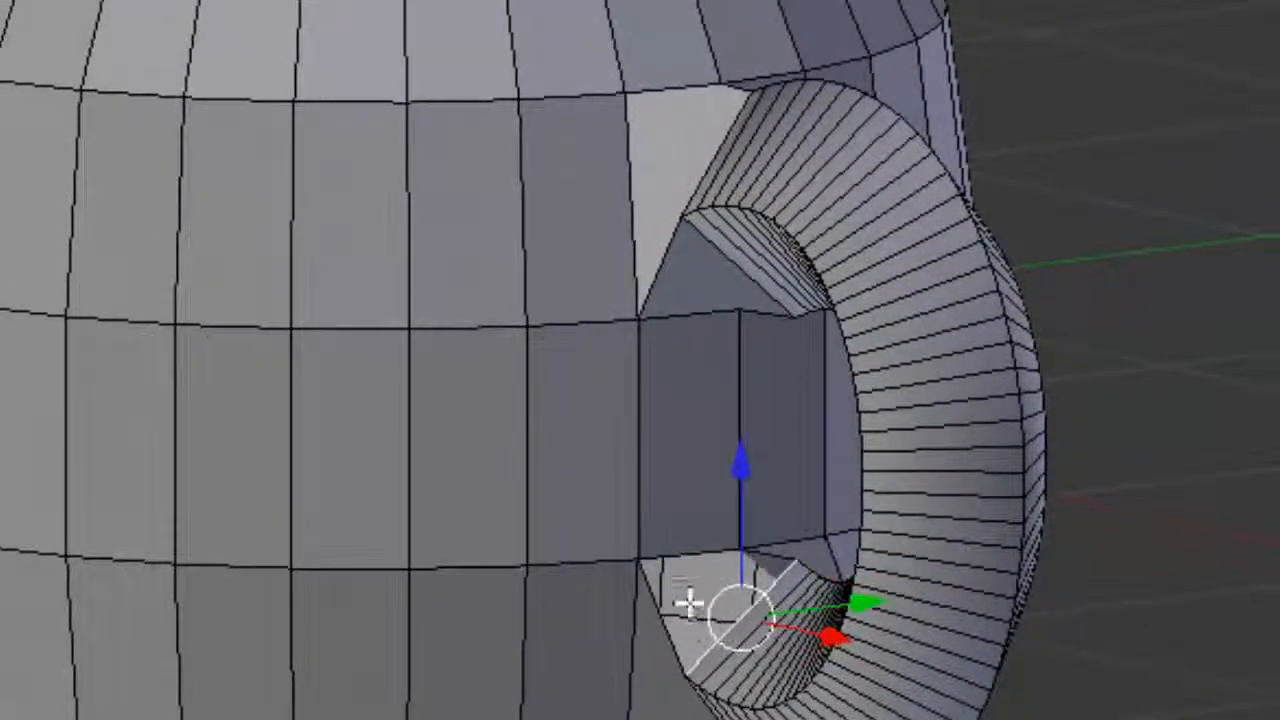
{"action": "right_click", "coordinate": [703, 553], "text": "shift"}
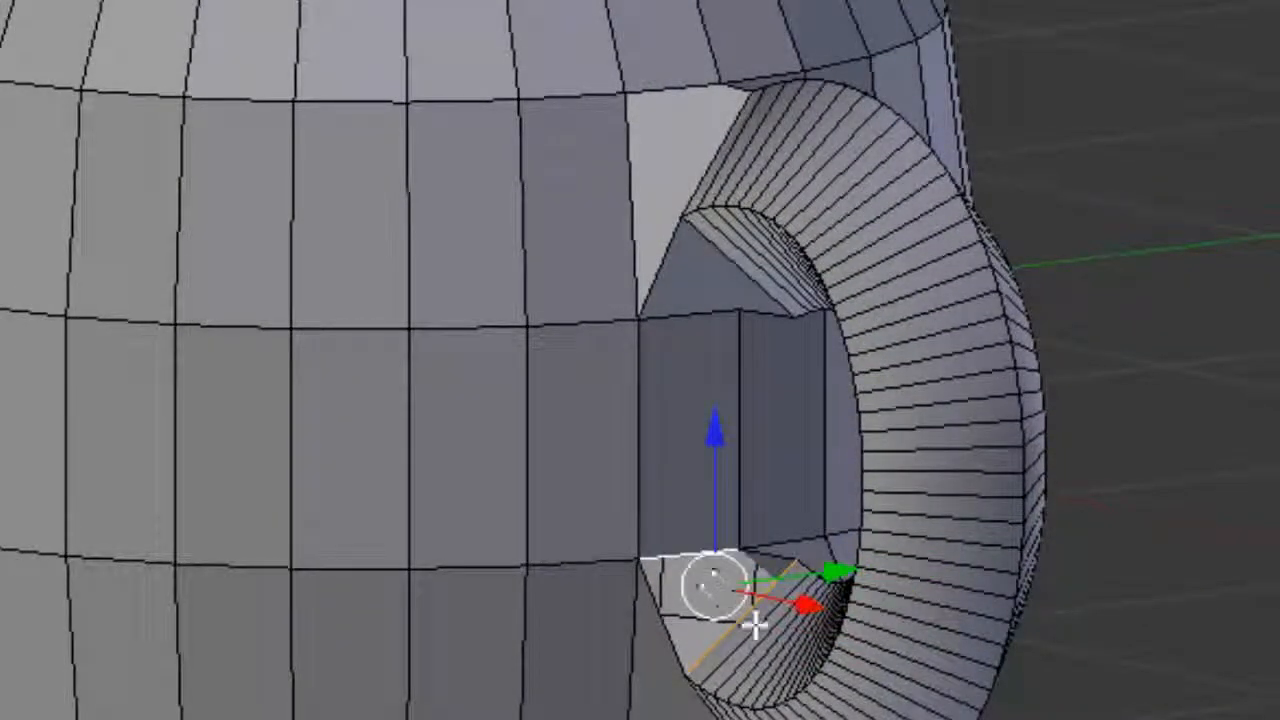
{"action": "key", "text": "f"}
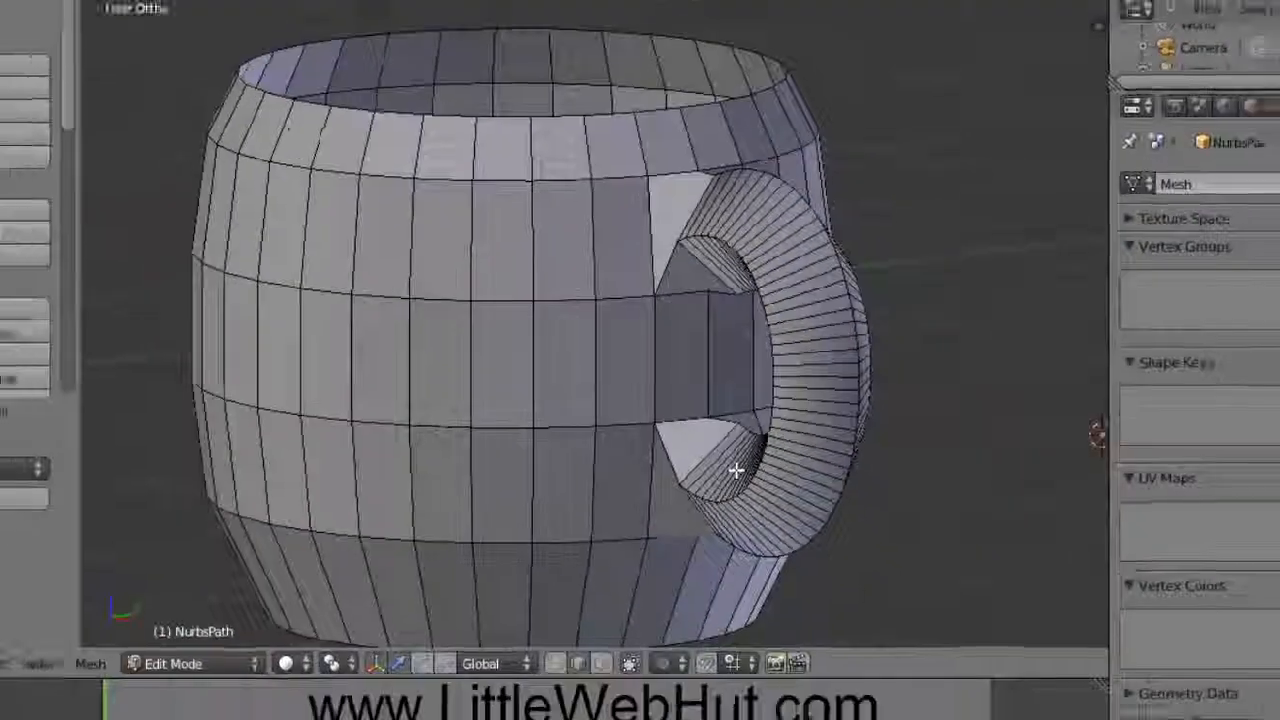
{"action": "key", "text": "a"}
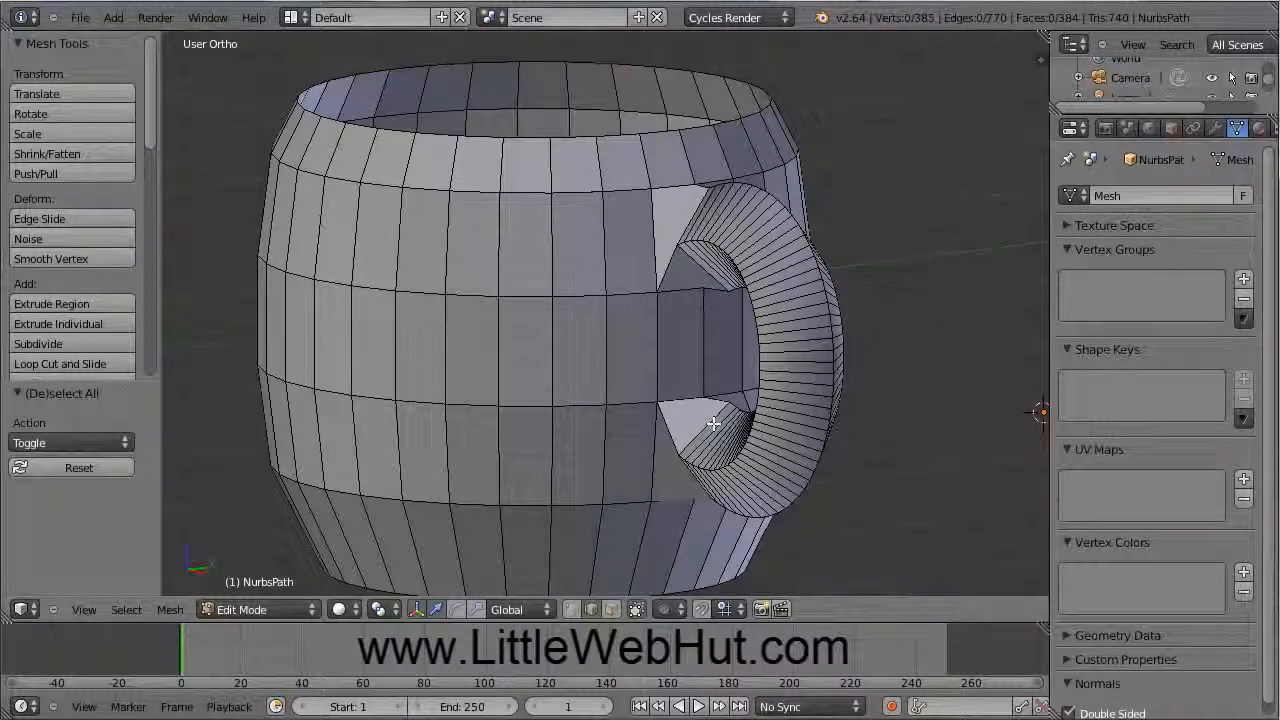
Step: Save the mug through File > Save As with the file name cup.blend
{"action": "left_click", "coordinate": [80, 17]}
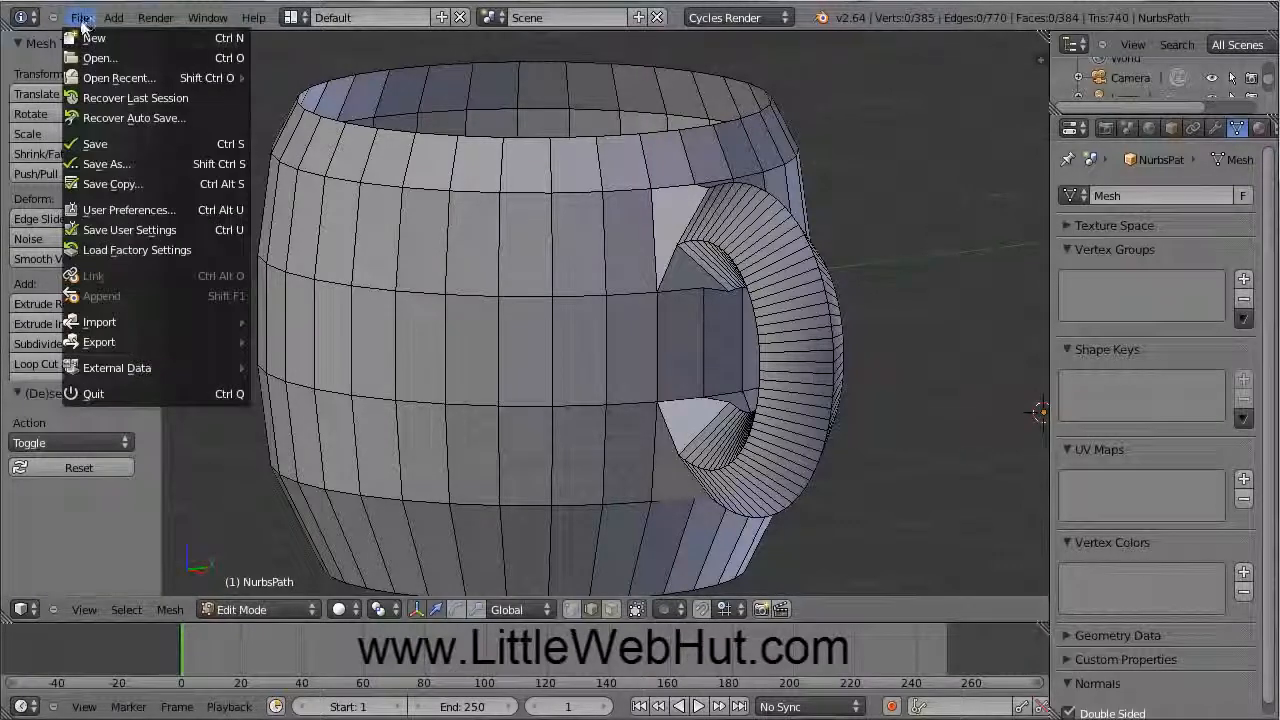
{"action": "left_click", "coordinate": [110, 165]}
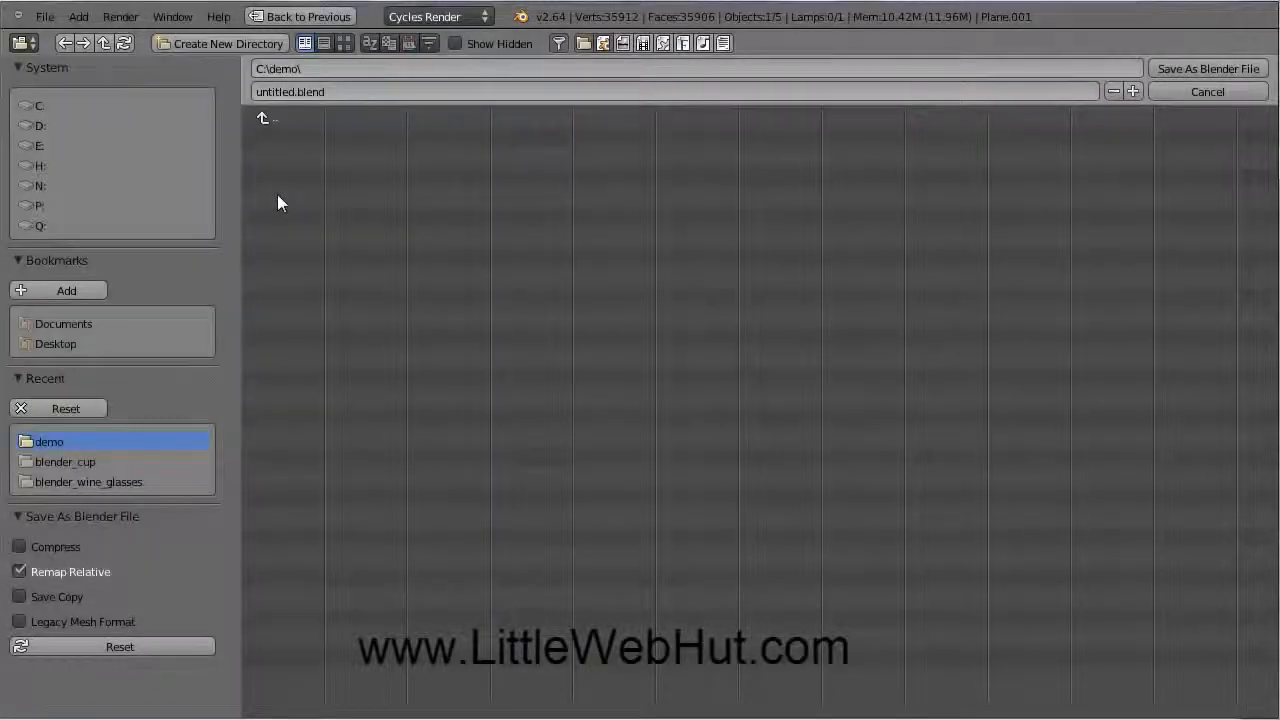
{"action": "left_click", "coordinate": [293, 91]}
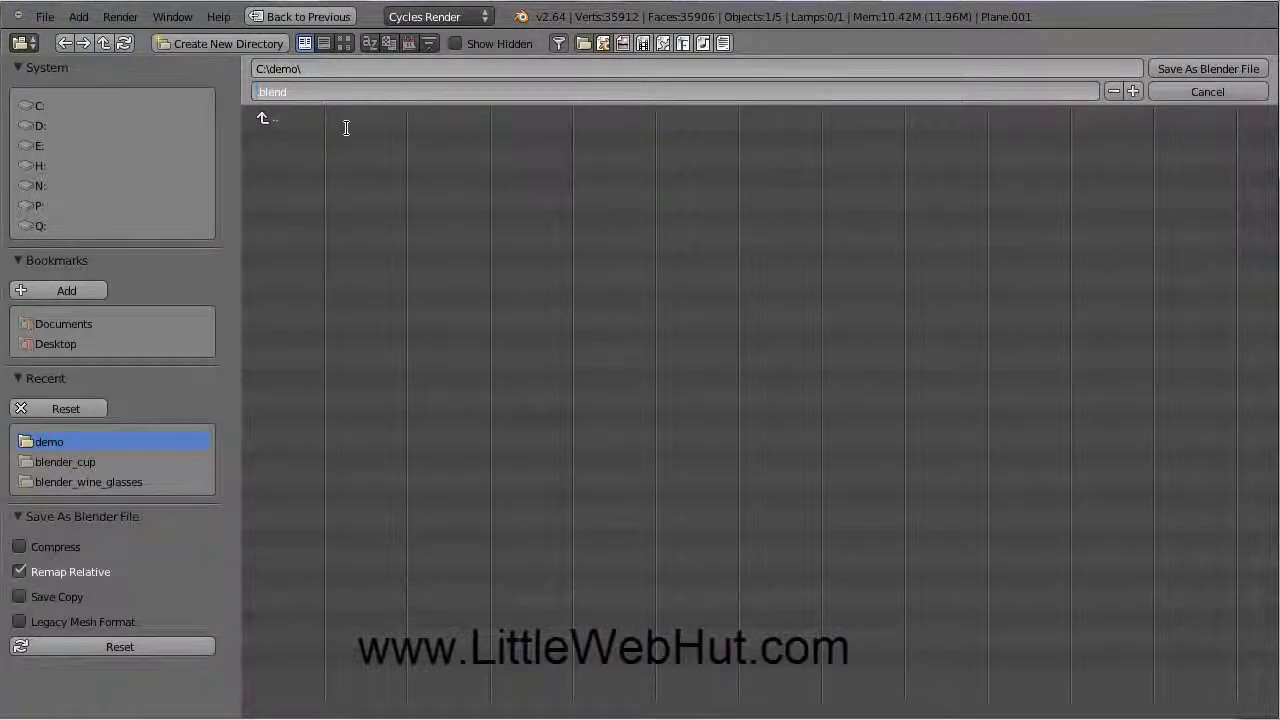
{"action": "type", "text": "cup"}
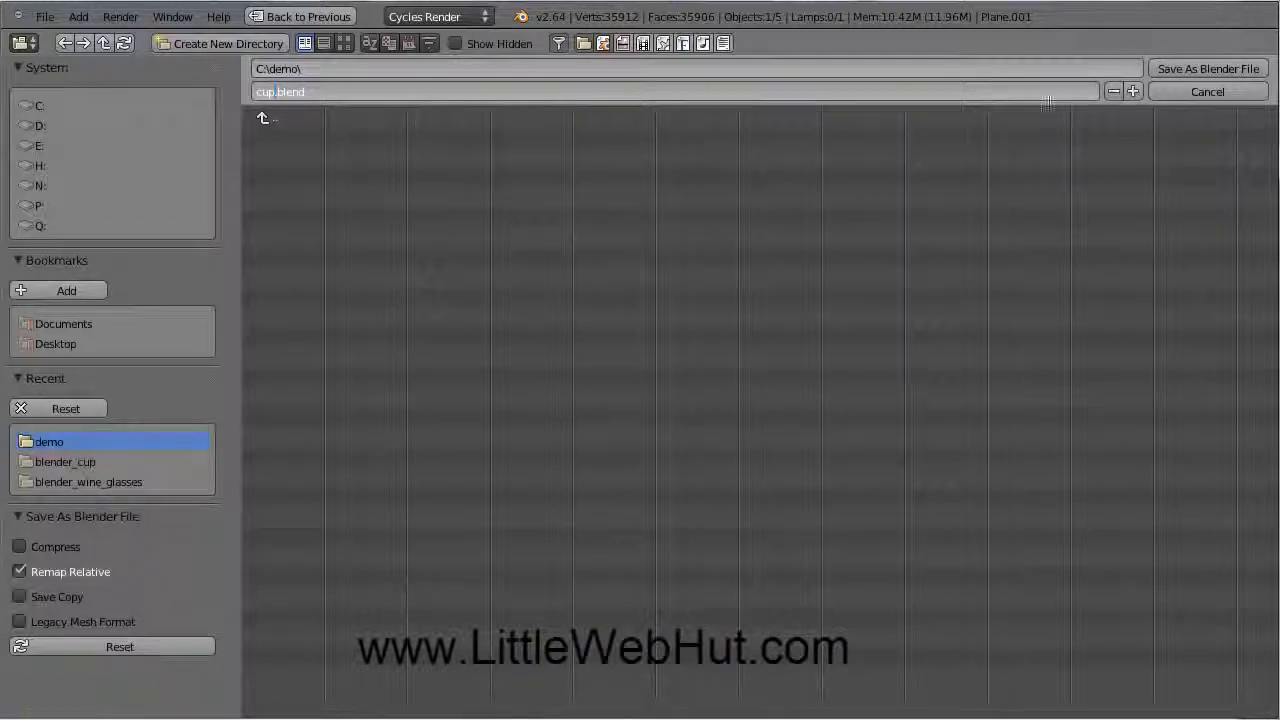
{"action": "left_click", "coordinate": [1211, 69]}
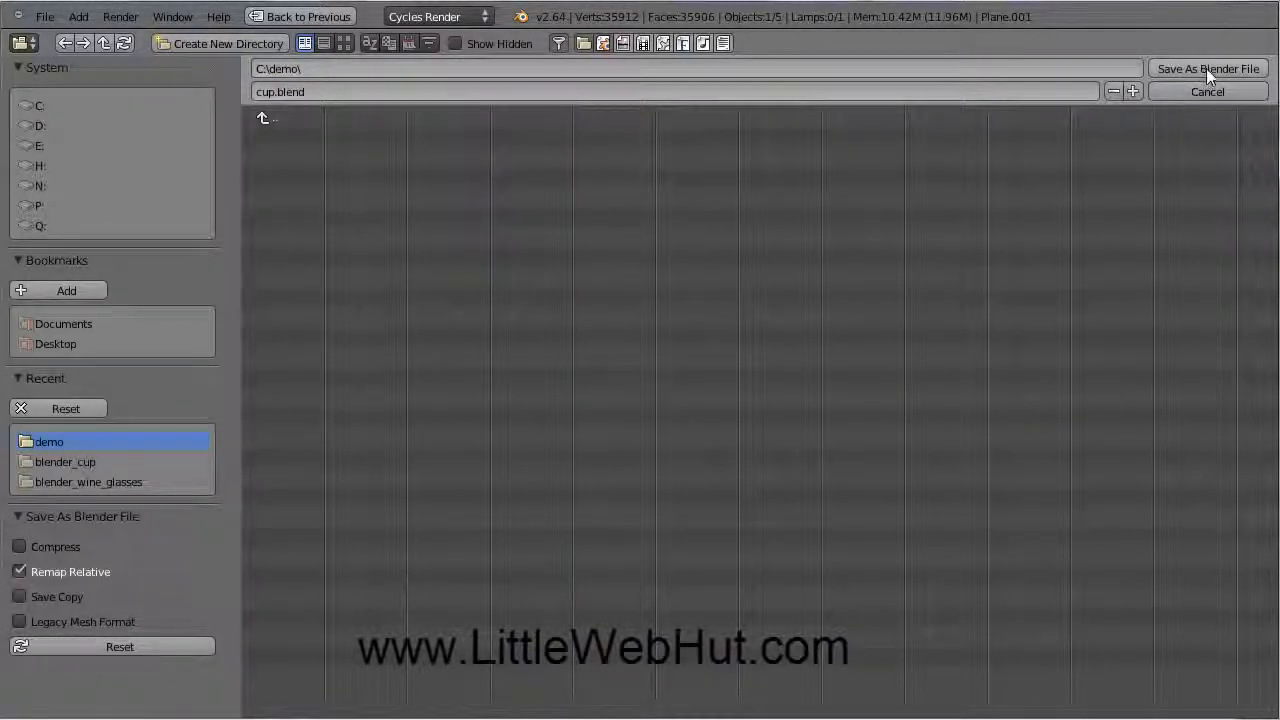
{"action": "left_click", "coordinate": [1206, 68]}
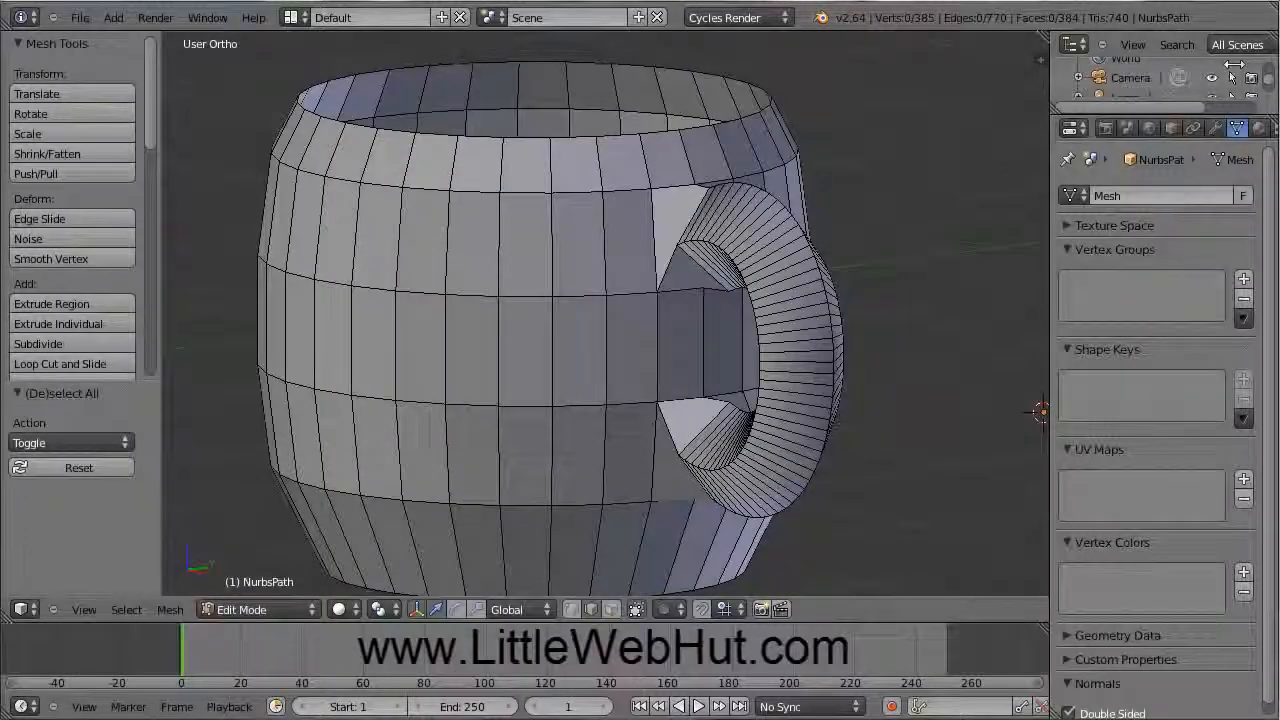